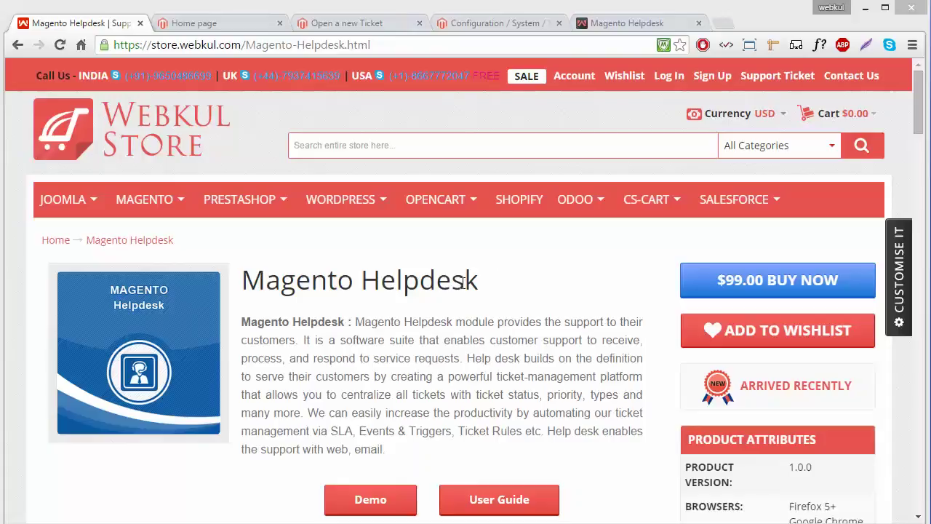
# Step: Switch to the Magento admin panel, open the Helpdesk dashboard and review its ticket status overview and recent activities
pyautogui.click(504, 23)
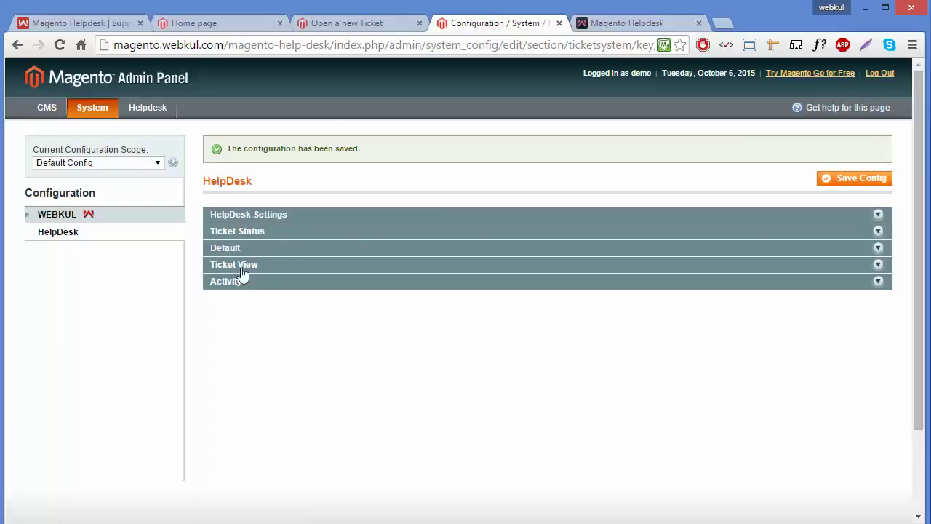
pyautogui.moveTo(150, 106)
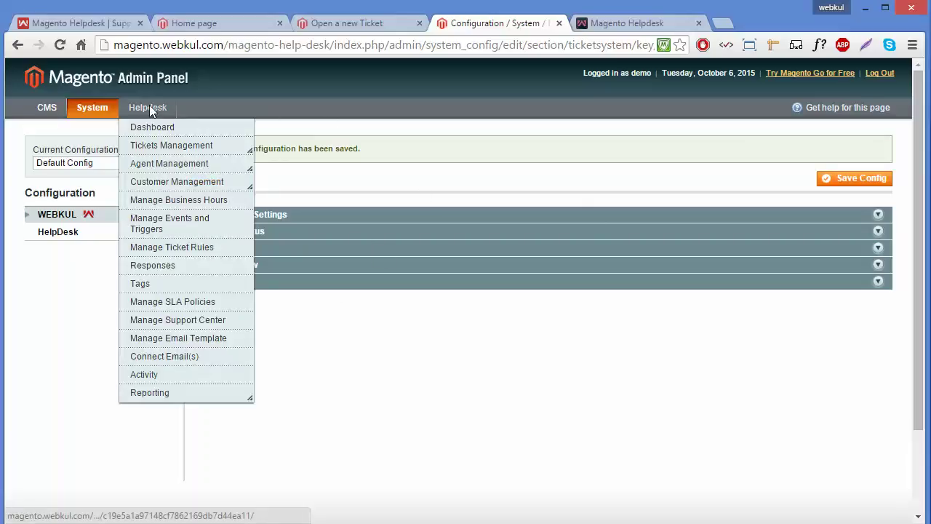
pyautogui.moveTo(158, 156)
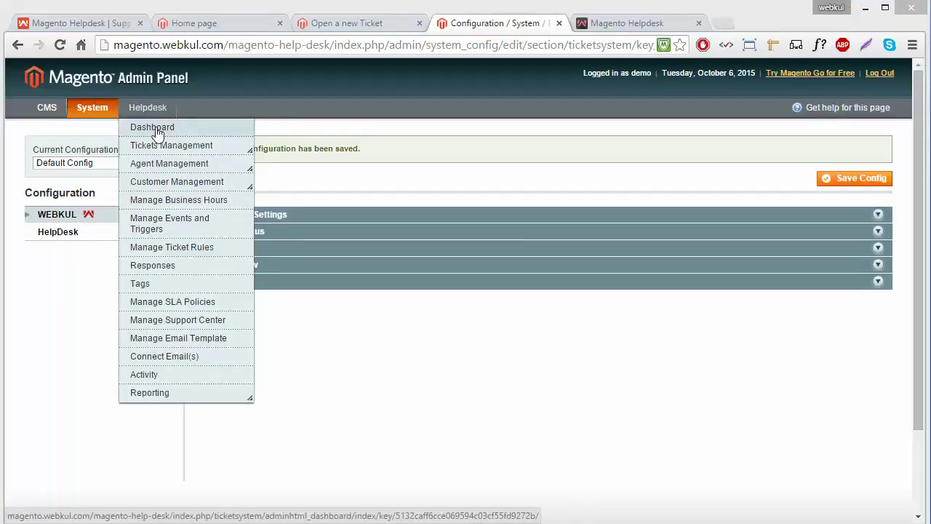
pyautogui.click(156, 129)
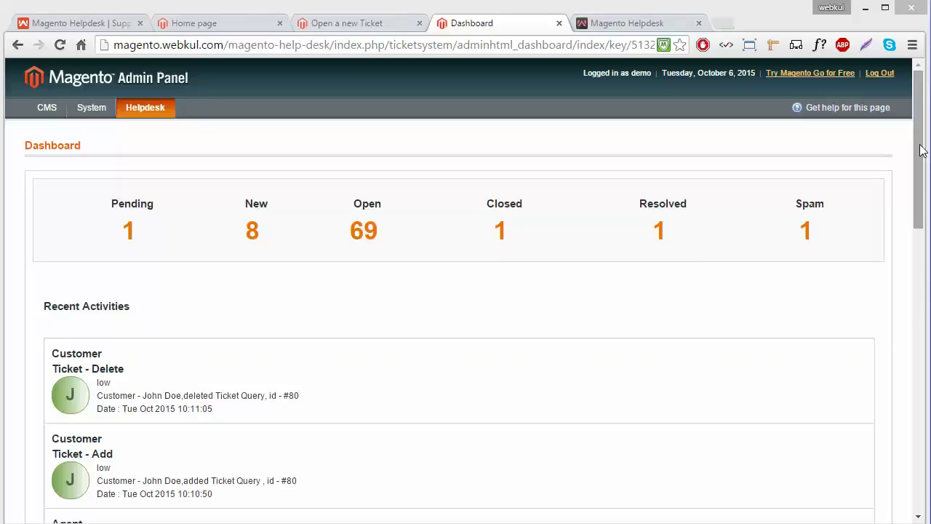
pyautogui.moveTo(920, 150); pyautogui.dragTo(921, 212)
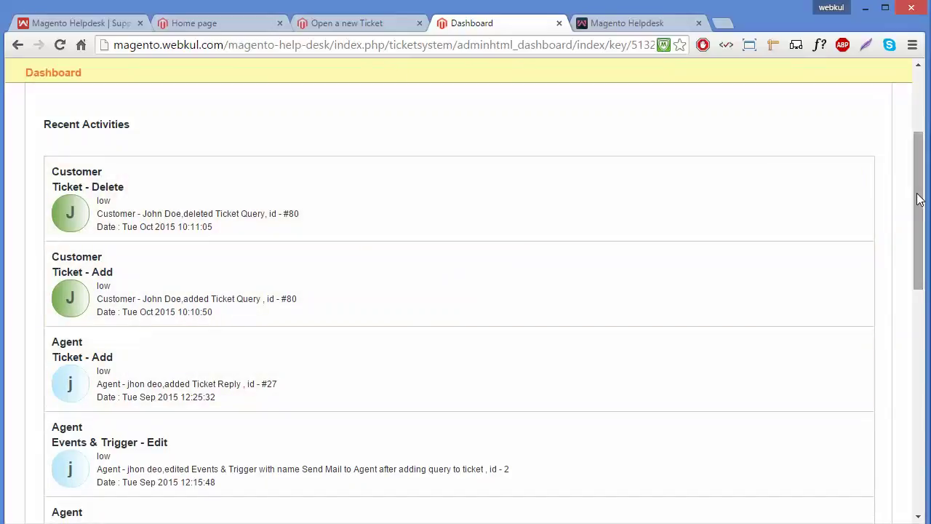
pyautogui.moveTo(917, 194); pyautogui.dragTo(914, 325)
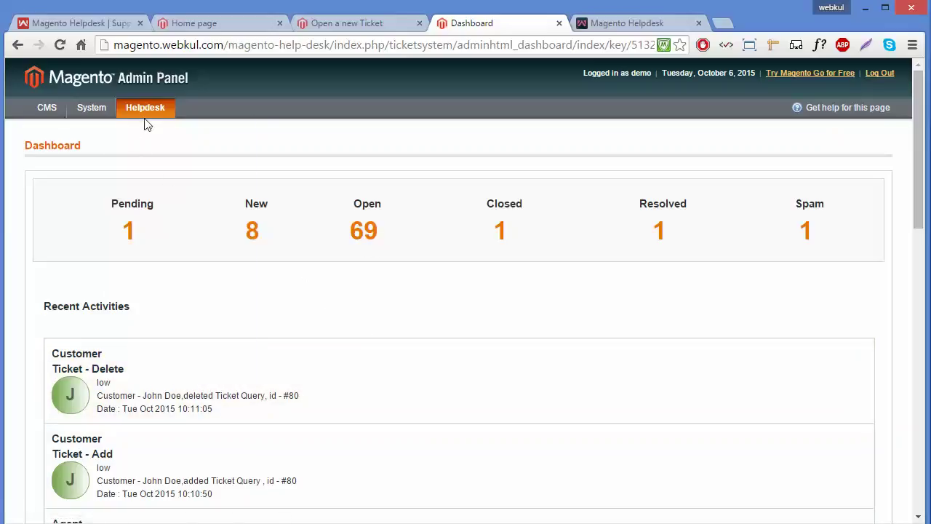
# Step: Open the helpdesk's ticket management list and select tickets 82 to 85
pyautogui.moveTo(154, 107)
pyautogui.moveTo(159, 146)
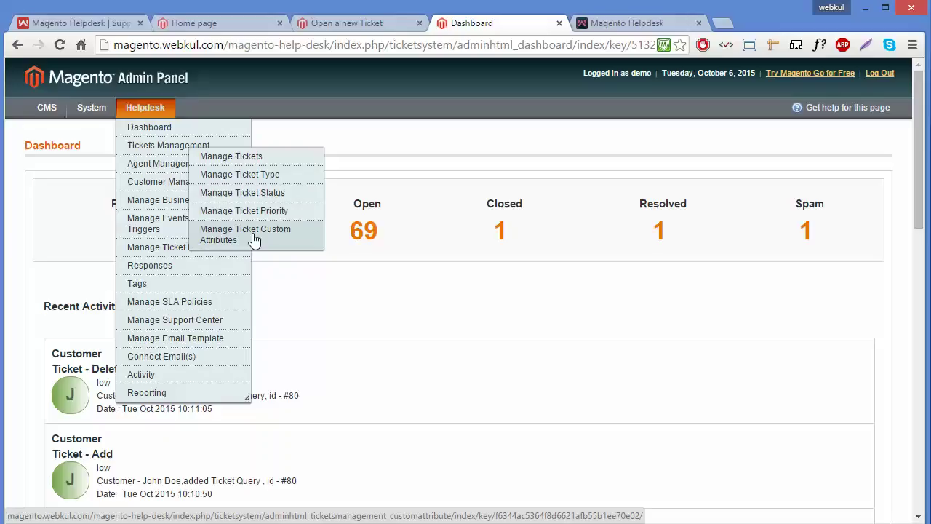
pyautogui.click(258, 159)
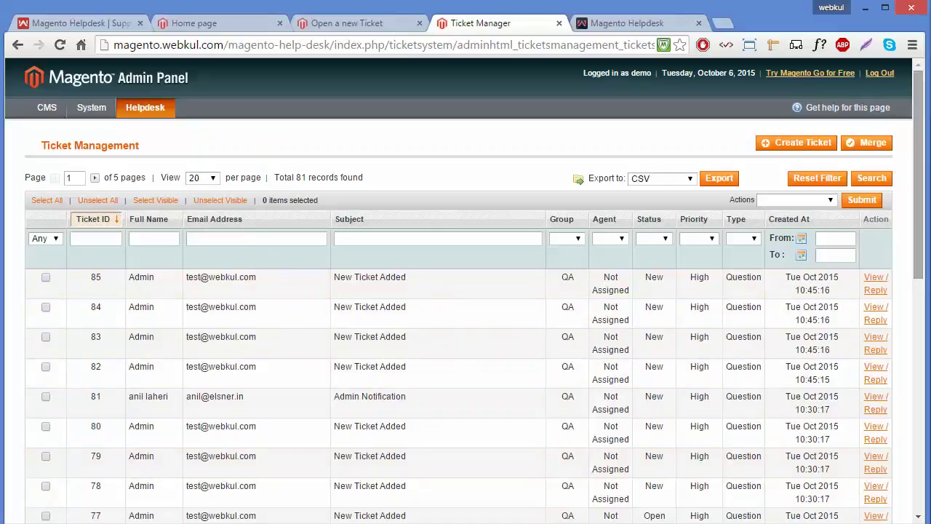
pyautogui.moveTo(921, 148)
pyautogui.mouseDown()
pyautogui.moveTo(922, 213)
pyautogui.moveTo(920, 131)
pyautogui.mouseUp()
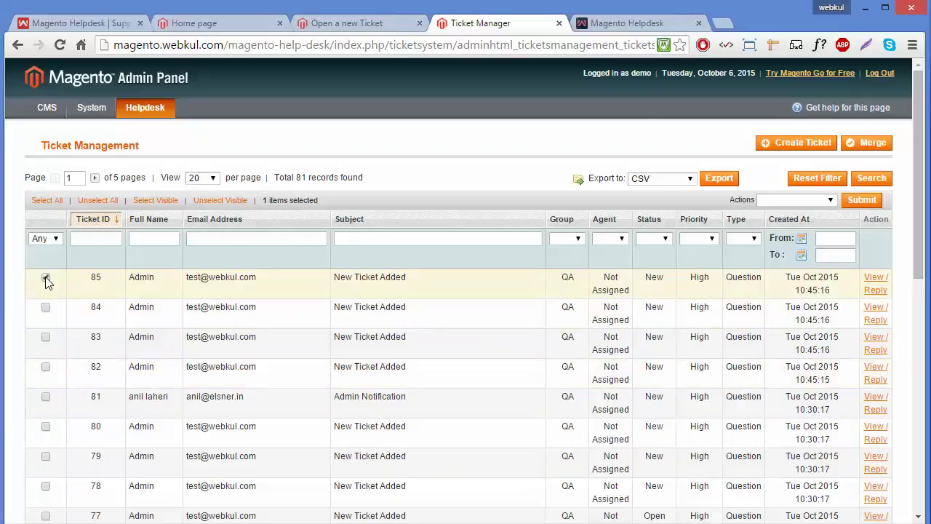
pyautogui.click(45, 307)
pyautogui.click(46, 337)
# Step: Choose the Change status bulk action for the selected tickets and review the available status options
pyautogui.click(829, 201)
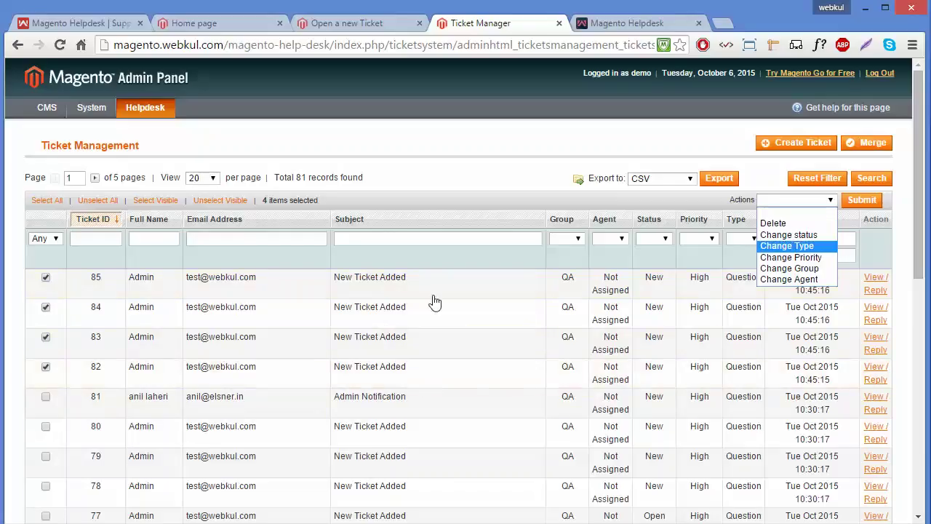
pyautogui.click(788, 235)
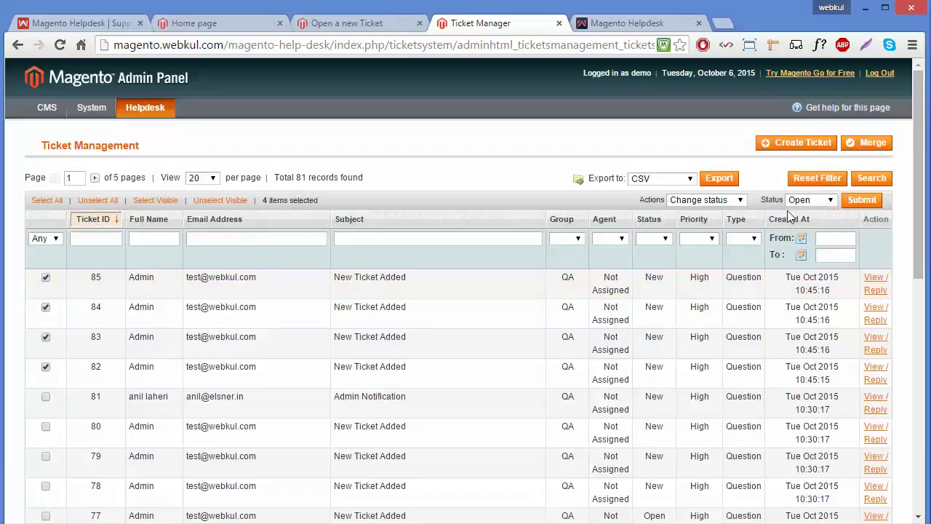
pyautogui.click(830, 201)
pyautogui.click(830, 202)
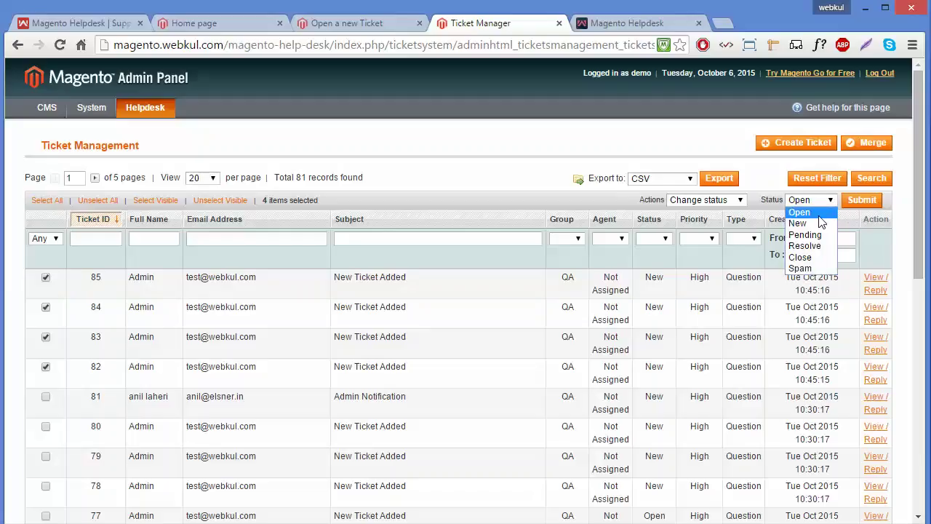
# Step: Switch the bulk action to Change Type and review the available ticket types
pyautogui.click(738, 201)
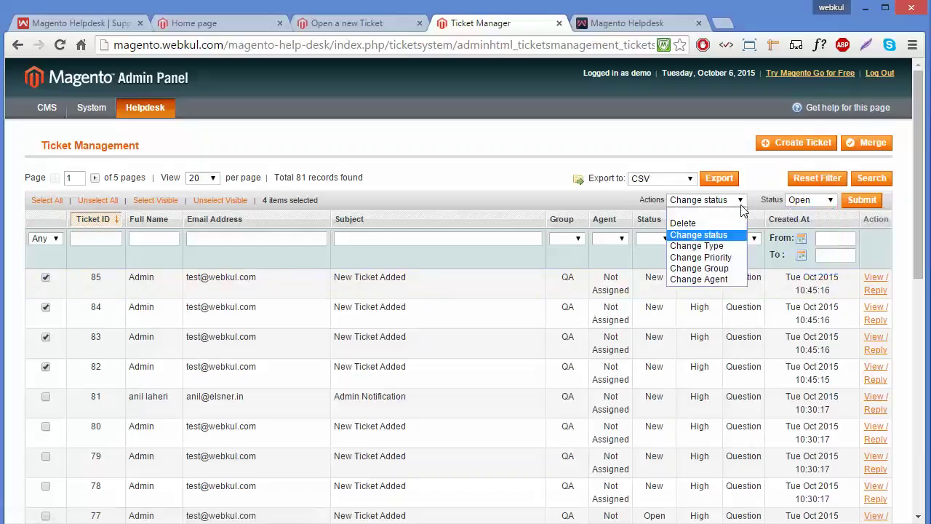
pyautogui.click(718, 246)
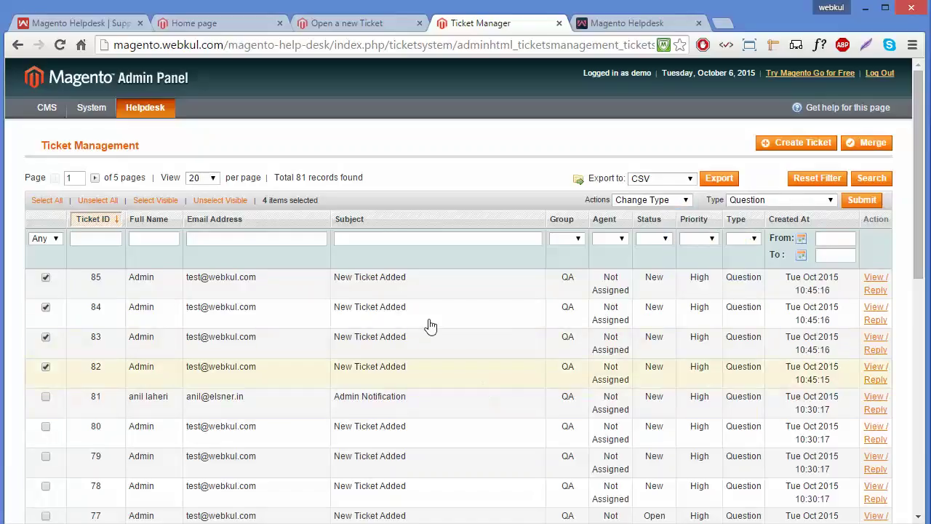
pyautogui.click(814, 202)
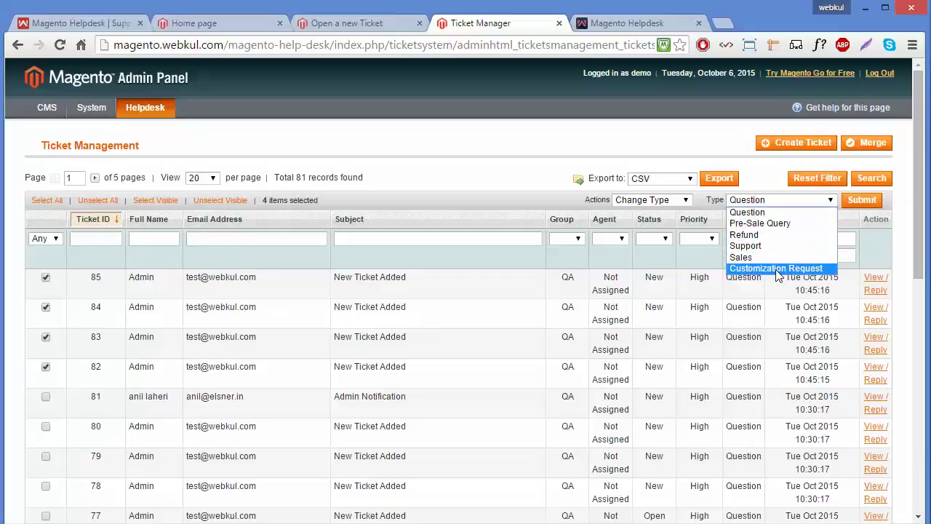
# Step: Switch the bulk action to Change Priority and review the available priority levels
pyautogui.click(686, 204)
pyautogui.click(686, 204)
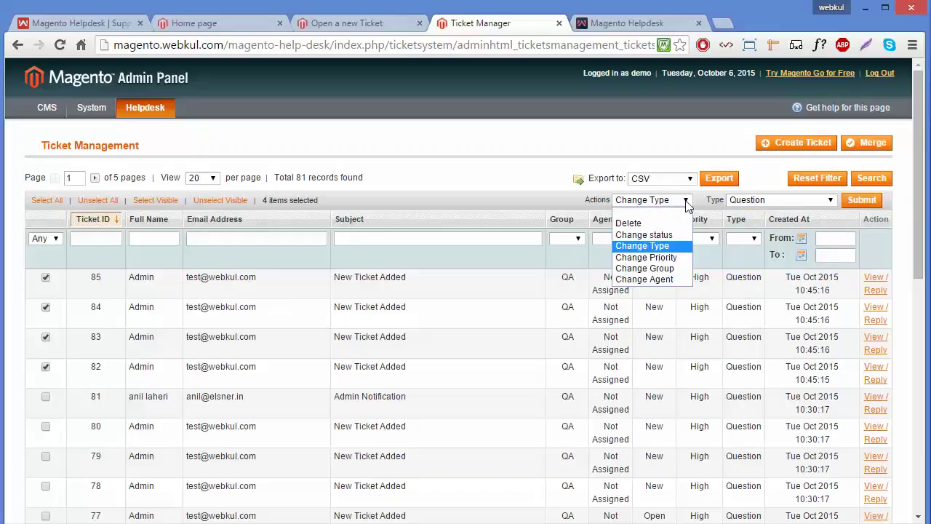
pyautogui.click(678, 261)
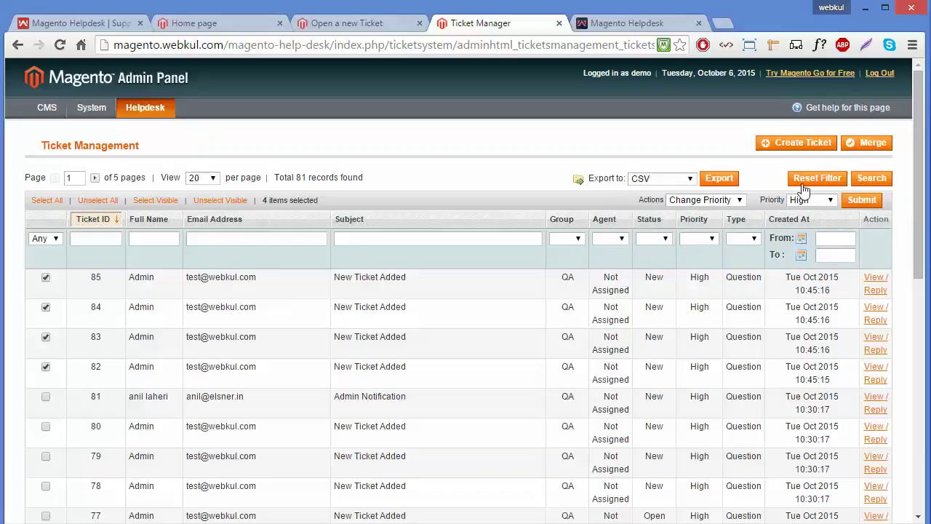
pyautogui.click(809, 206)
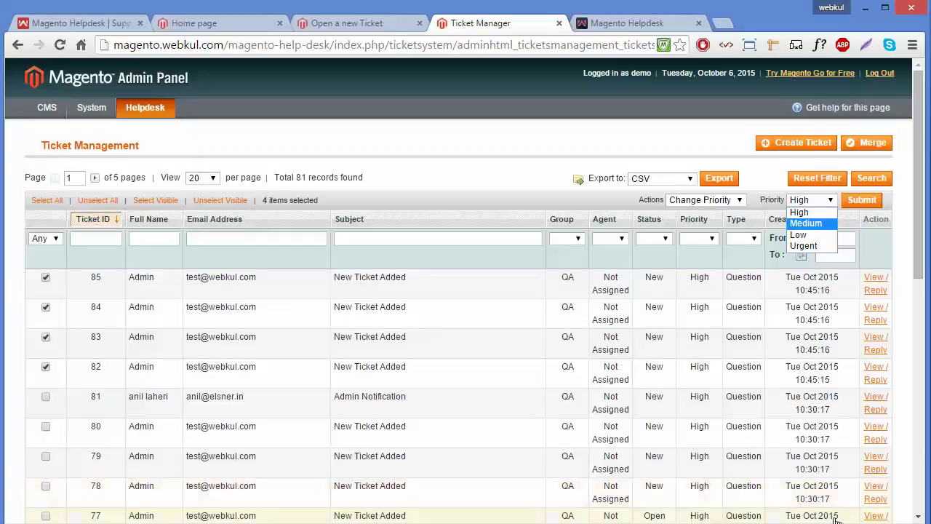
pyautogui.click(738, 389)
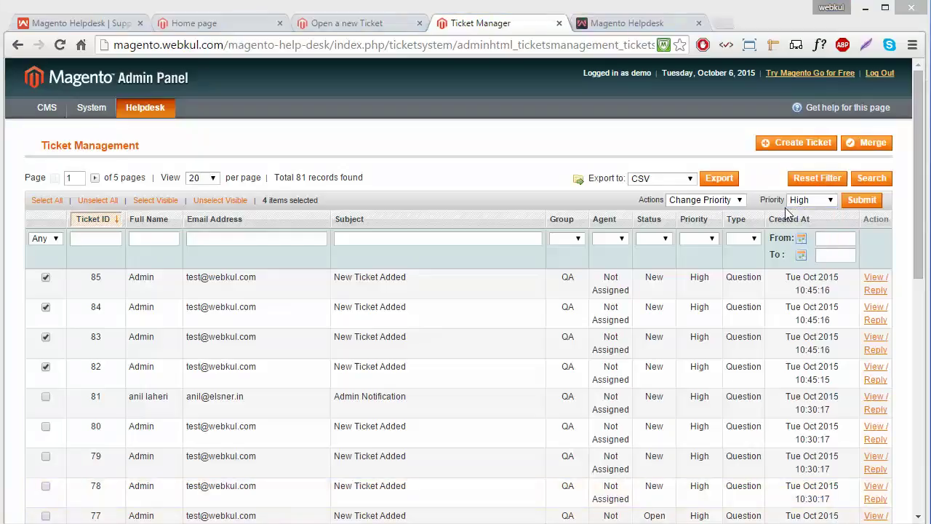
pyautogui.click(824, 205)
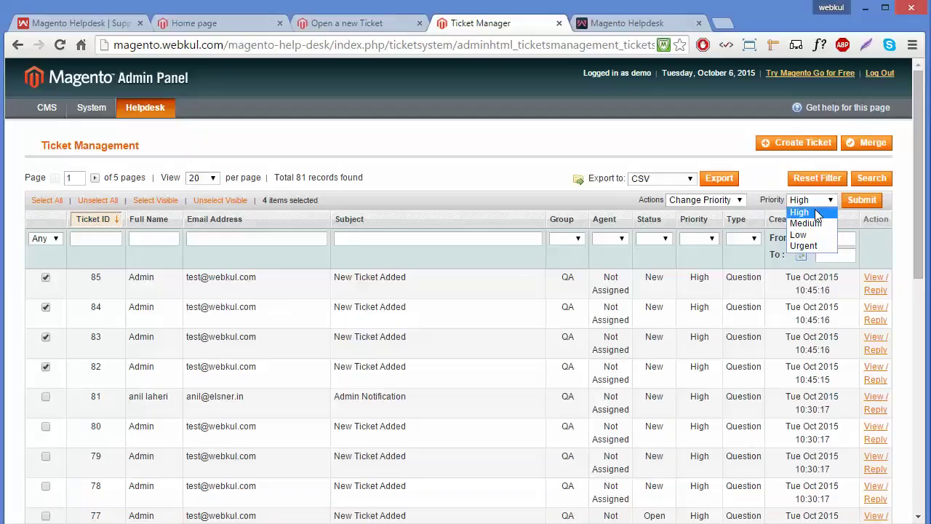
pyautogui.click(816, 203)
# Step: Switch the bulk action to Change Group and review the groups that tickets can be moved to
pyautogui.click(741, 201)
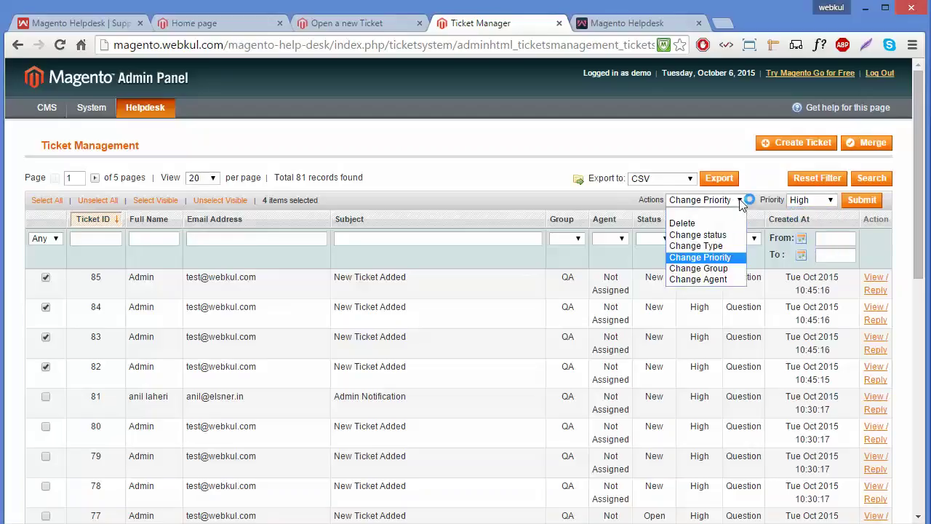
pyautogui.click(727, 267)
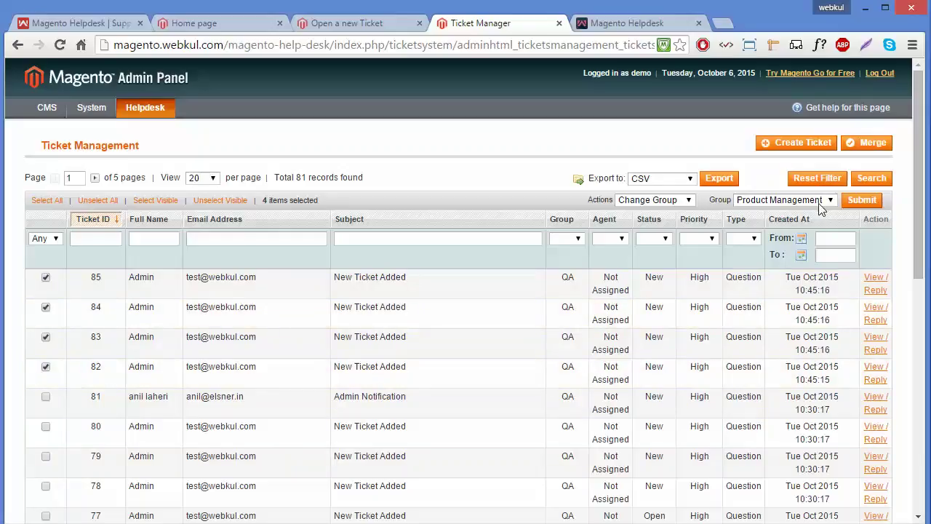
pyautogui.click(784, 200)
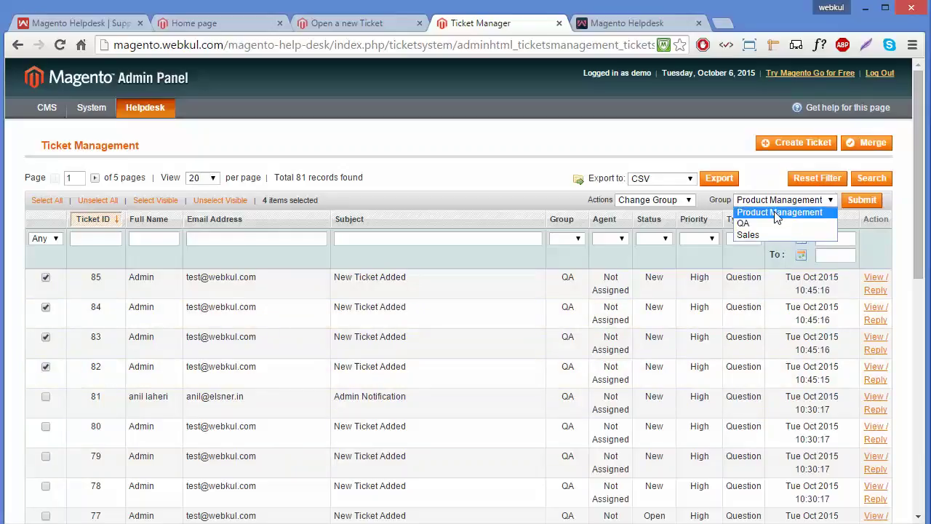
pyautogui.click(824, 202)
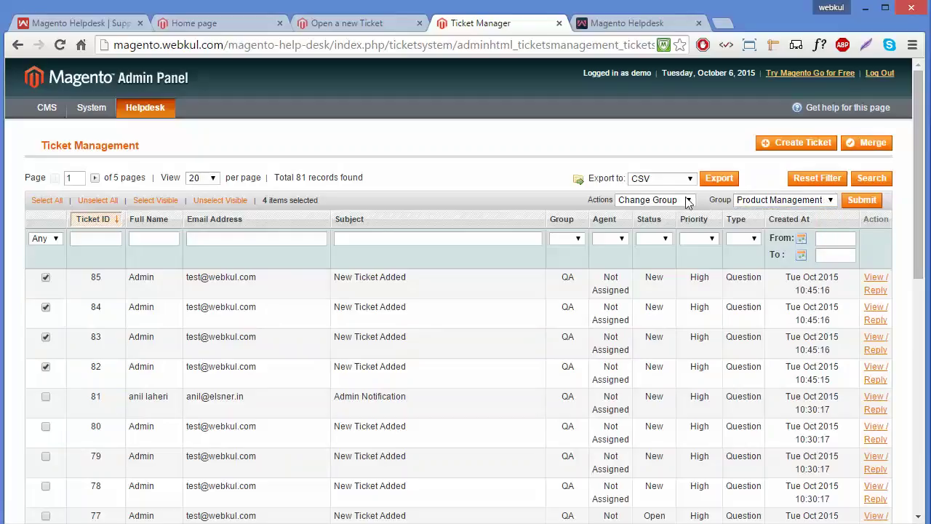
# Step: Review the agents offered by the Change Agent bulk action, and reset the action choice to blank
pyautogui.click(690, 201)
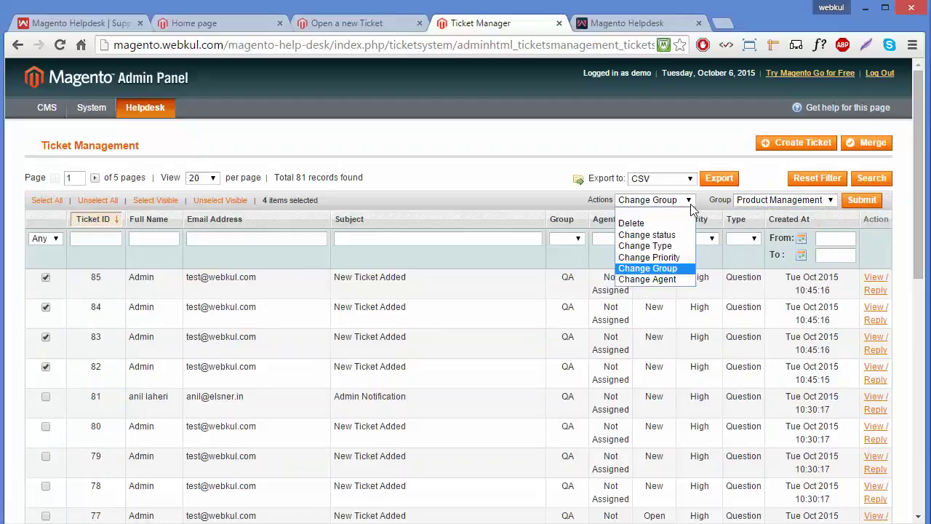
pyautogui.click(647, 280)
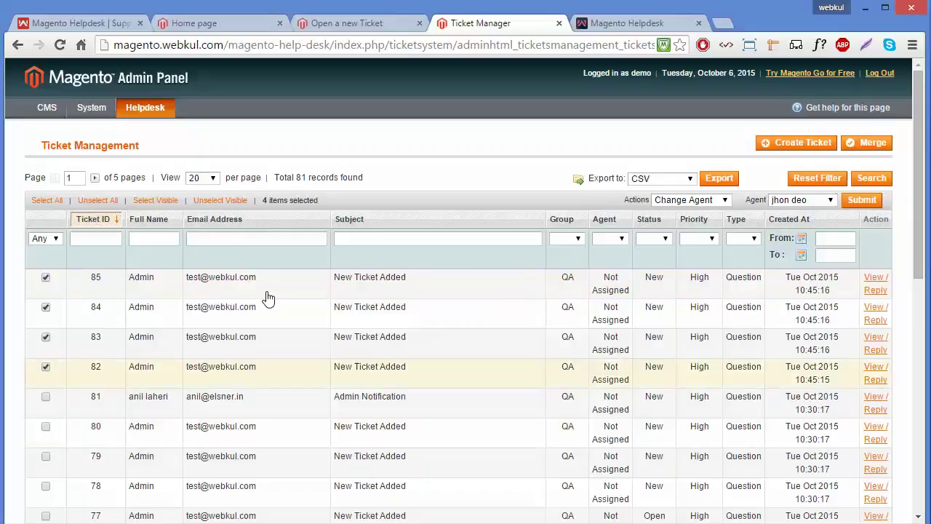
pyautogui.click(828, 201)
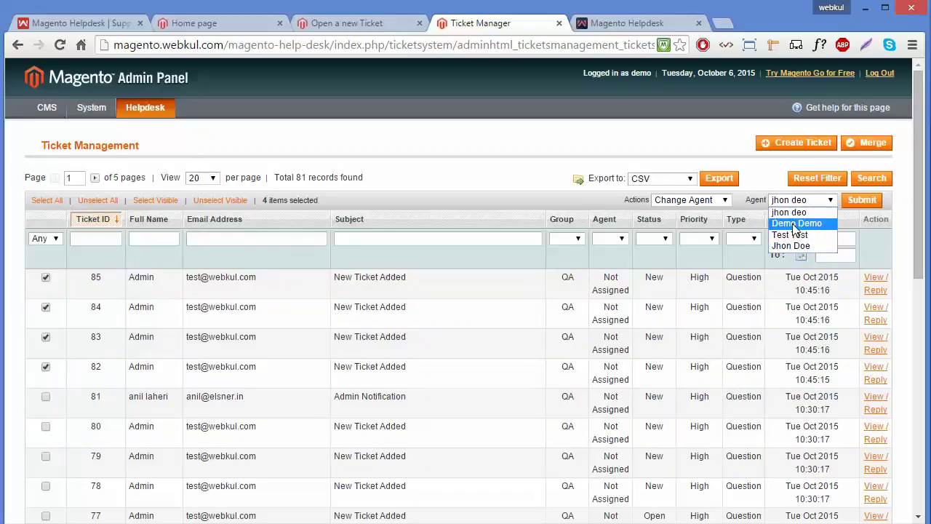
pyautogui.click(728, 201)
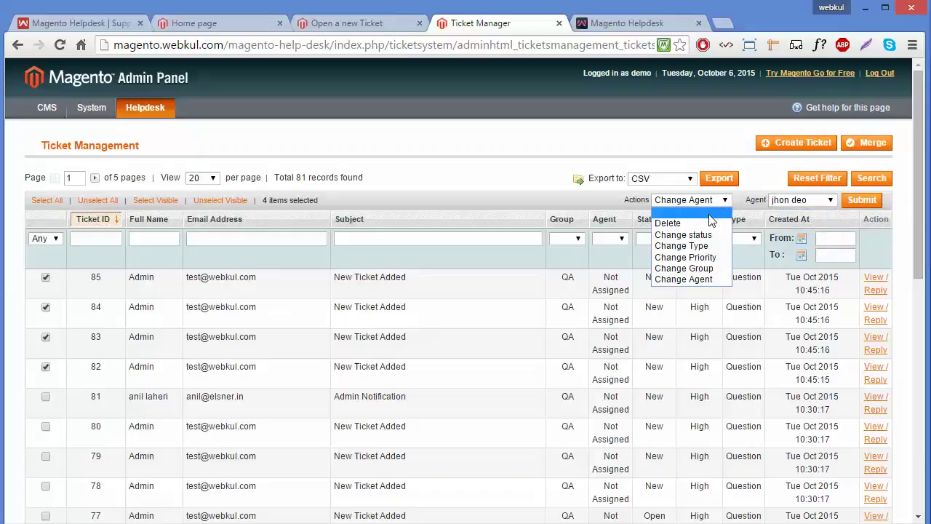
pyautogui.click(710, 214)
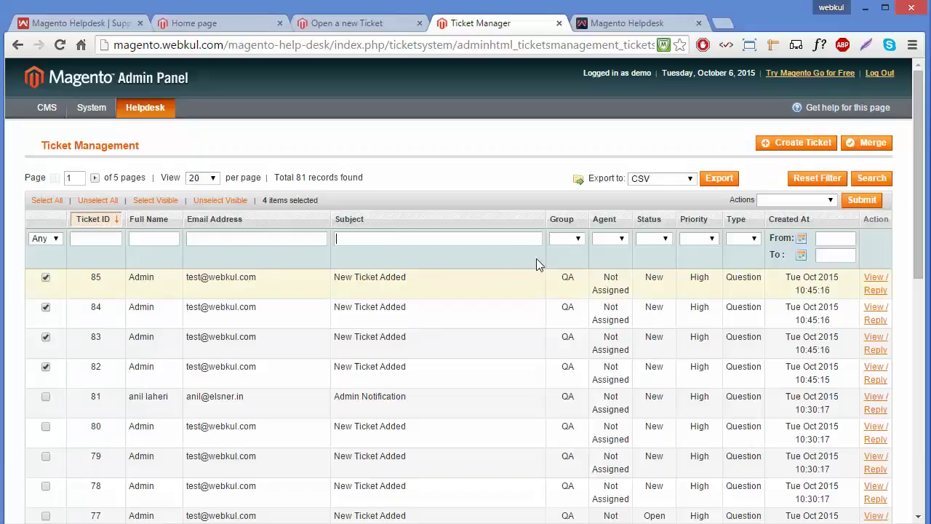
# Step: Check the group filter of the ticket list and open ticket 85 for viewing and replying
pyautogui.click(577, 238)
pyautogui.click(577, 238)
pyautogui.click(876, 279)
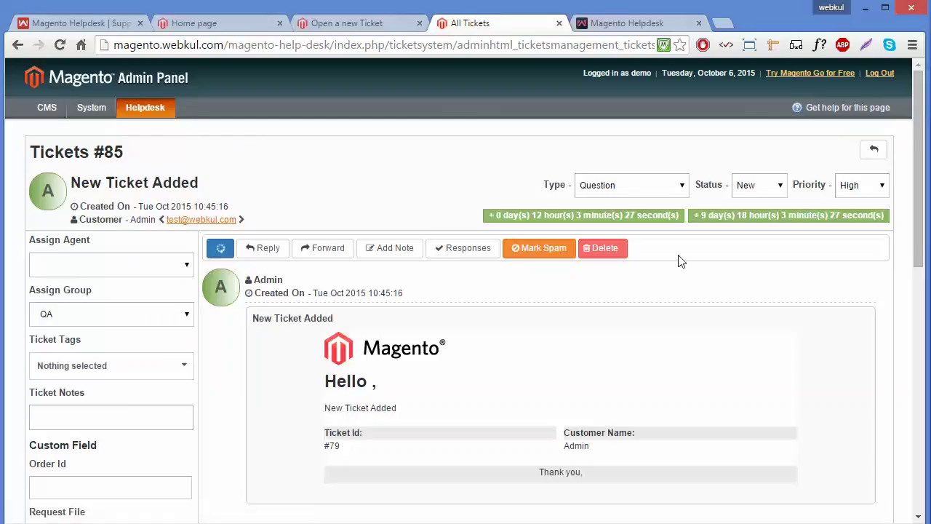
# Step: Review the type, status and priority options available on ticket 85 without changing them
pyautogui.click(678, 191)
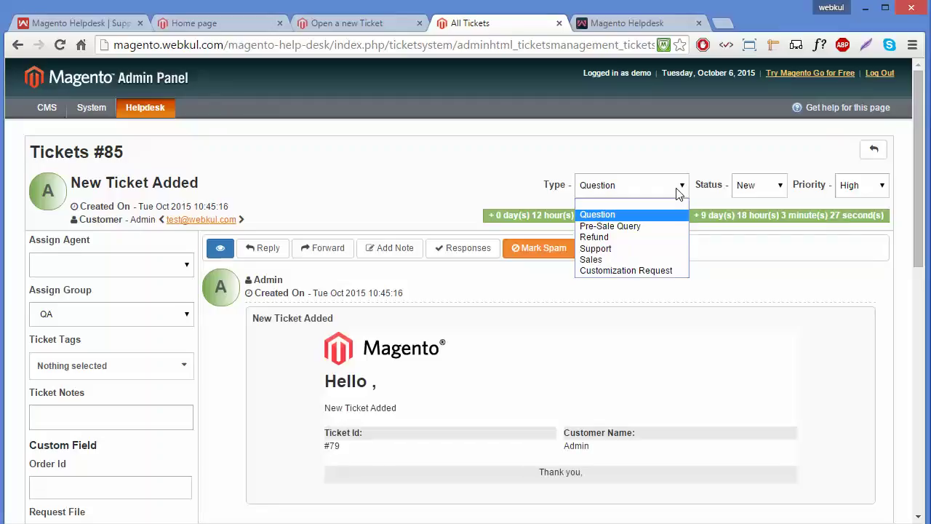
pyautogui.click(757, 188)
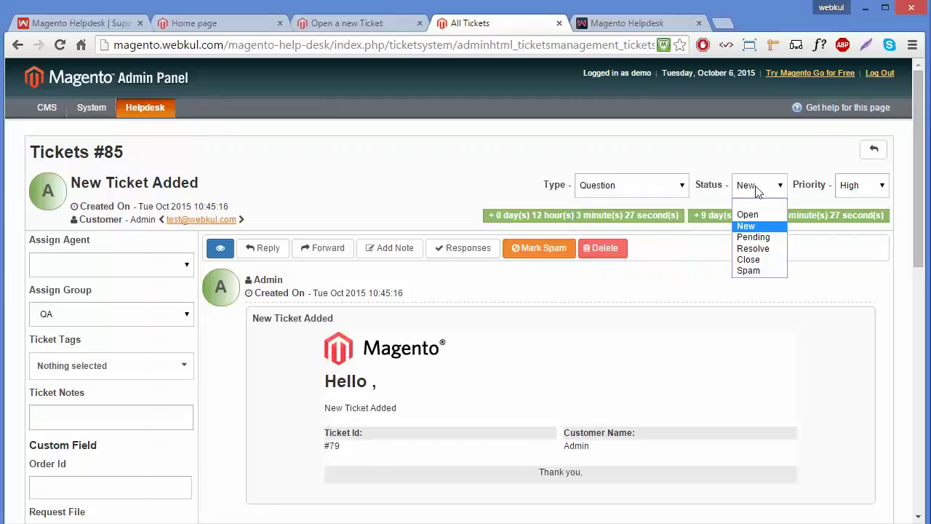
pyautogui.click(866, 191)
pyautogui.click(865, 190)
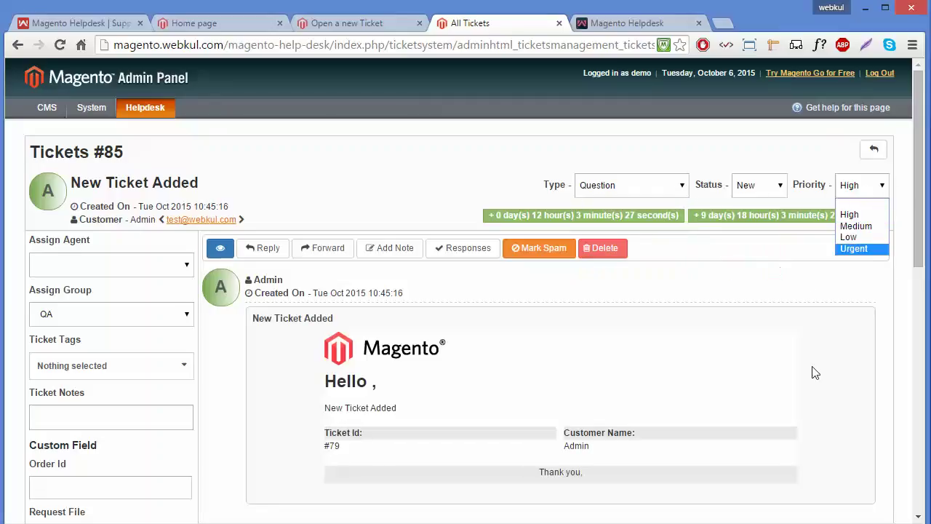
pyautogui.click(760, 308)
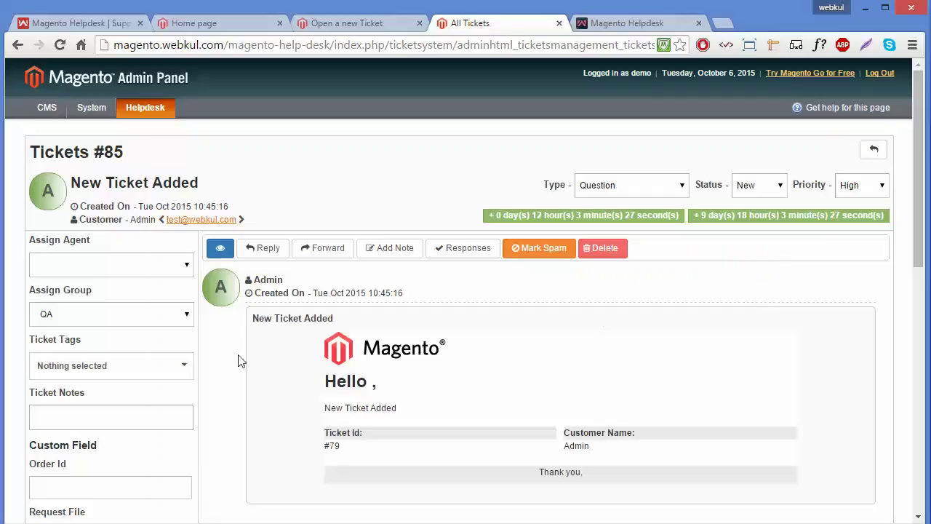
# Step: Review the agent, group and tag options and the notes field on ticket 85 without changing them
pyautogui.click(149, 273)
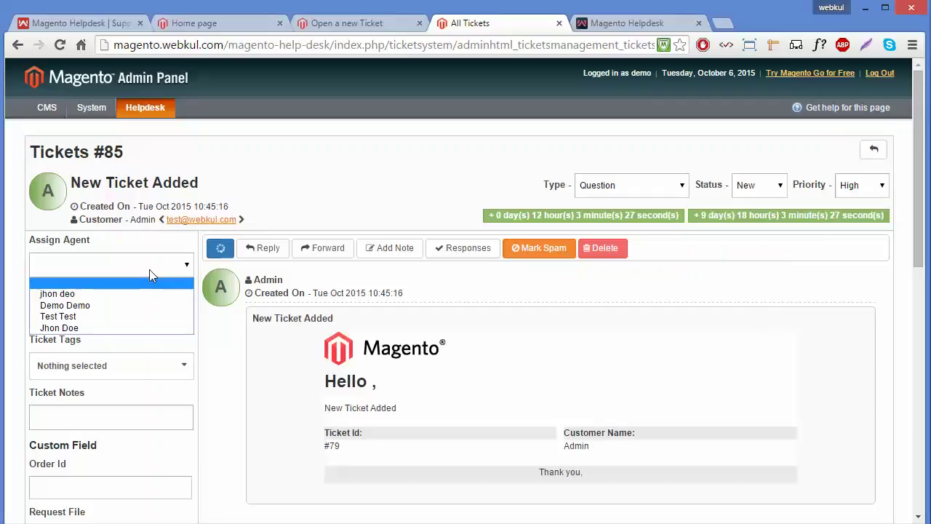
pyautogui.click(149, 272)
pyautogui.click(160, 321)
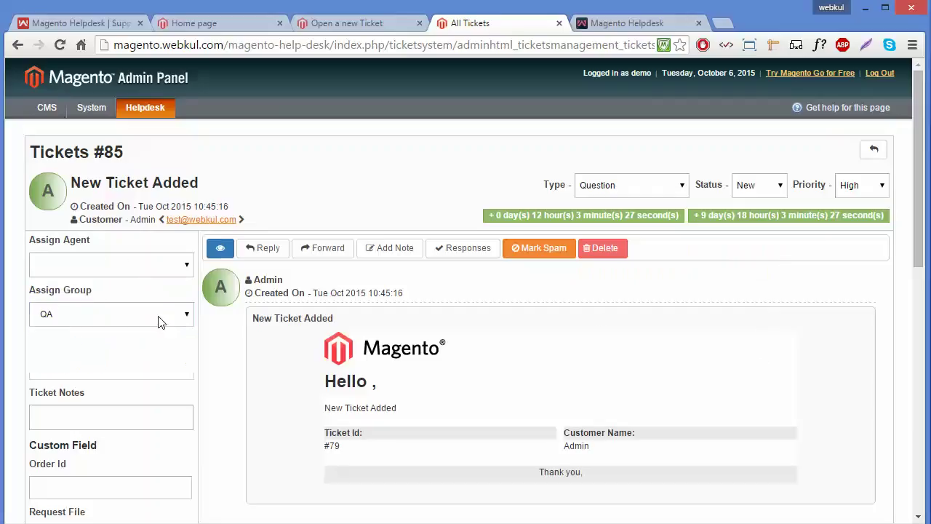
pyautogui.click(160, 321)
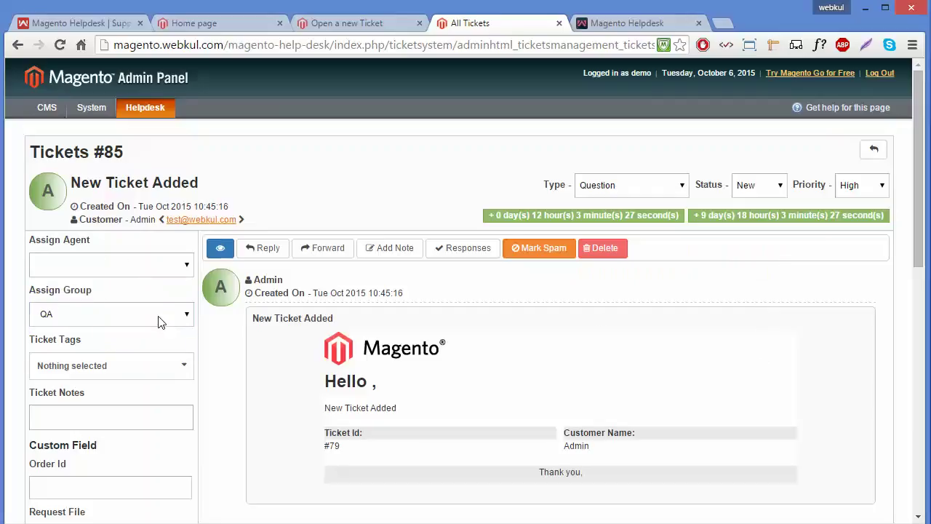
pyautogui.click(157, 377)
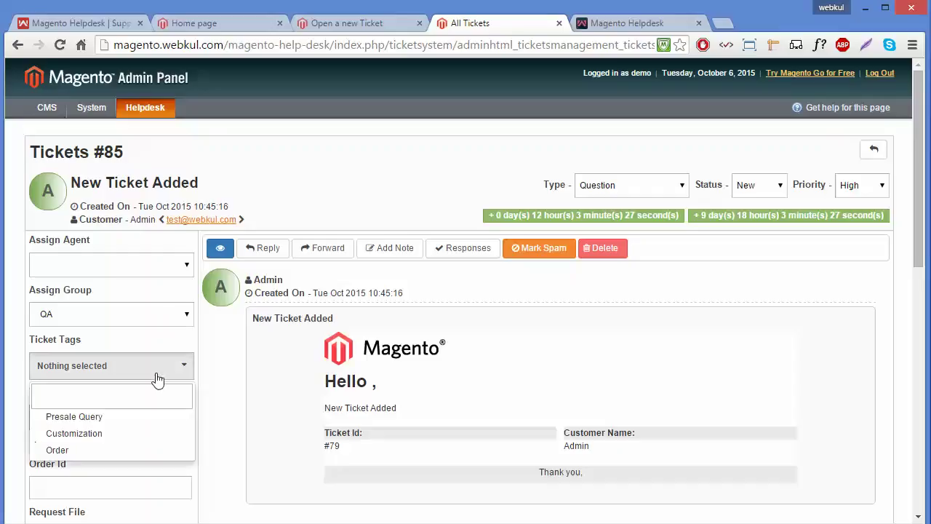
pyautogui.click(225, 359)
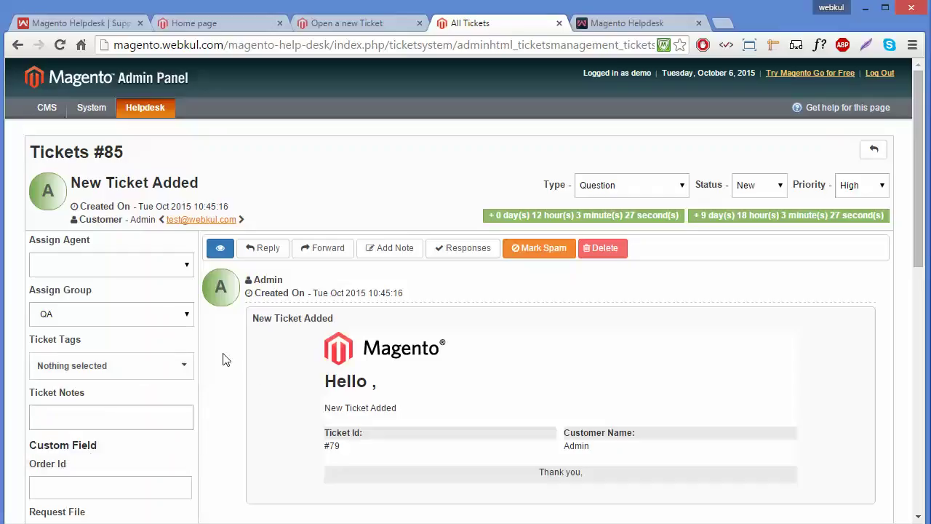
pyautogui.click(106, 416)
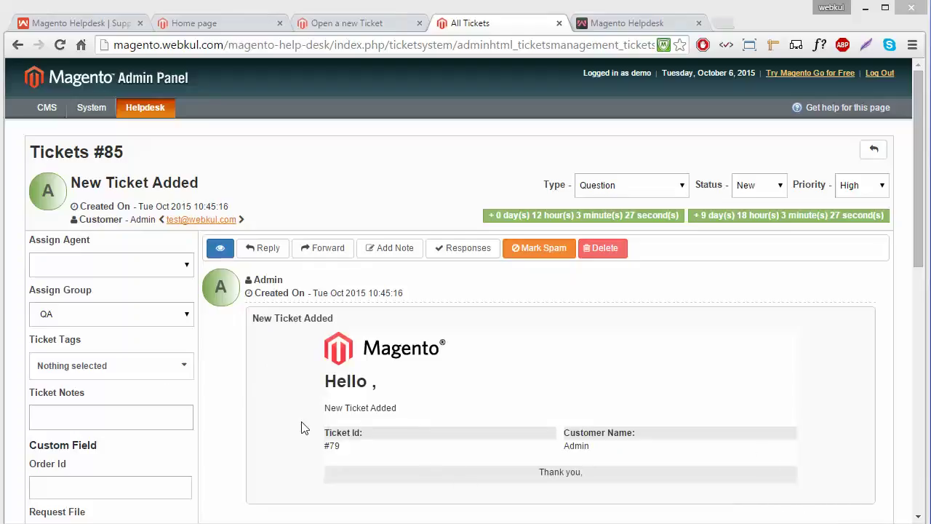
pyautogui.click(127, 414)
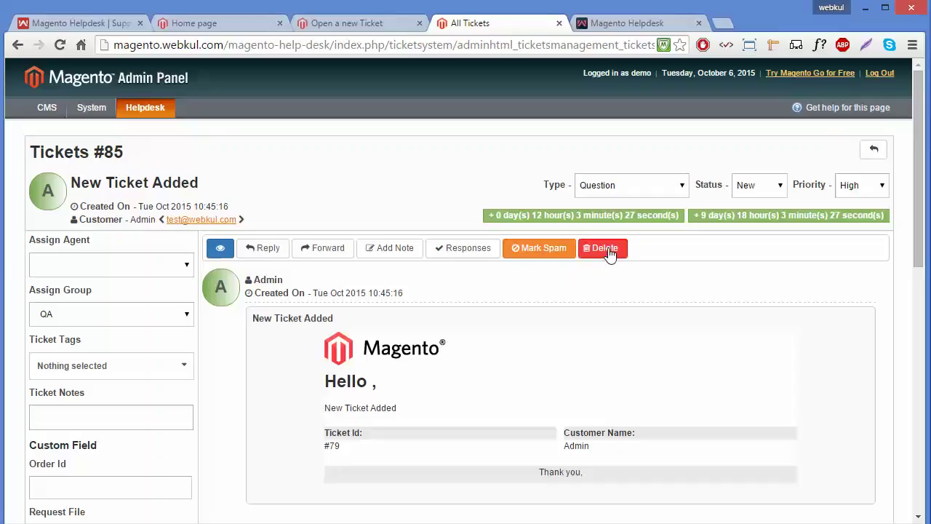
# Step: Send the reply "demo reply" on ticket 85, checking the attachment upload dialog without attaching a file
pyautogui.click(265, 247)
pyautogui.click(269, 247)
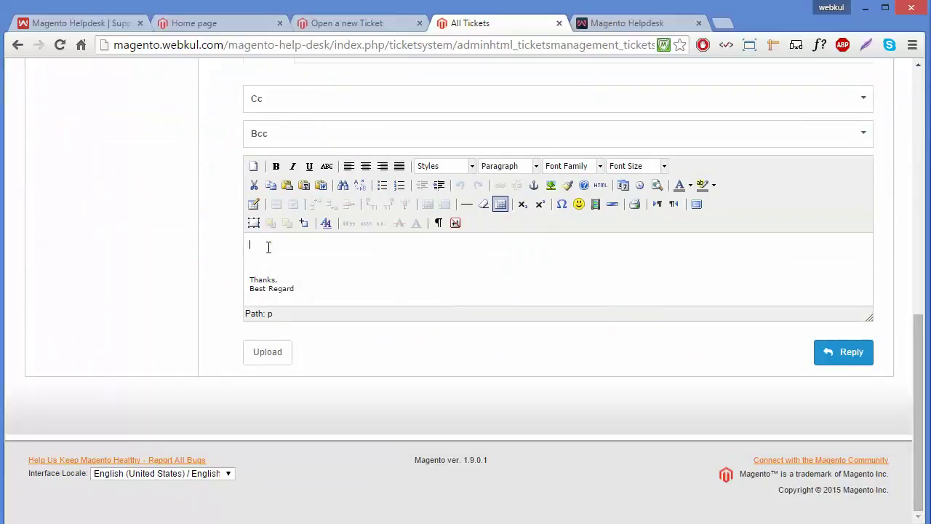
pyautogui.write('demo reply')
pyautogui.click(267, 352)
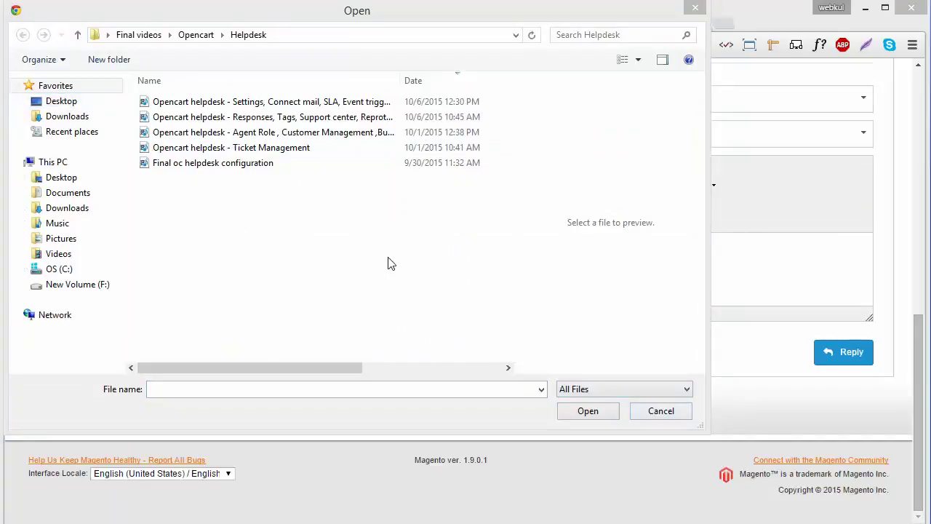
pyautogui.click(653, 408)
pyautogui.click(831, 351)
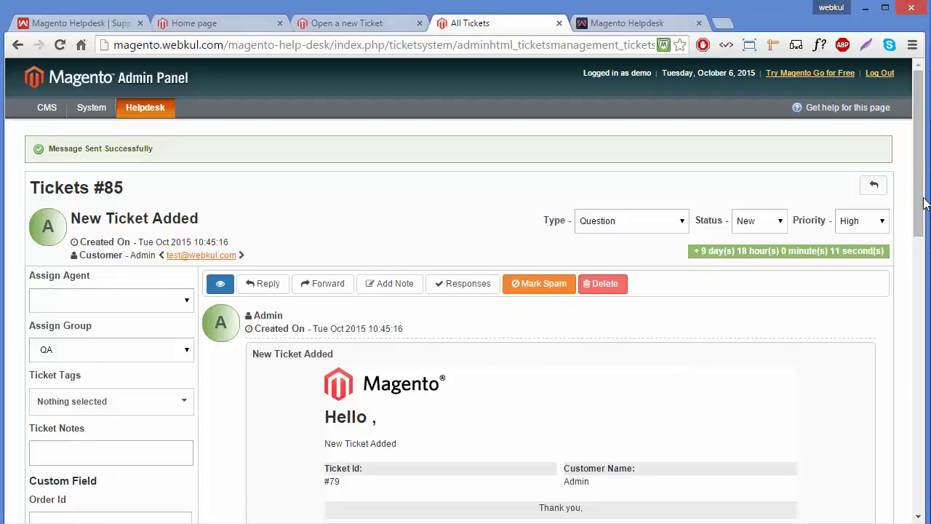
# Step: Open the forward form of ticket 85 and examine its recipient fields and message editor
pyautogui.scroll(-2, 922, 204)
pyautogui.scroll(3, 912, 167)
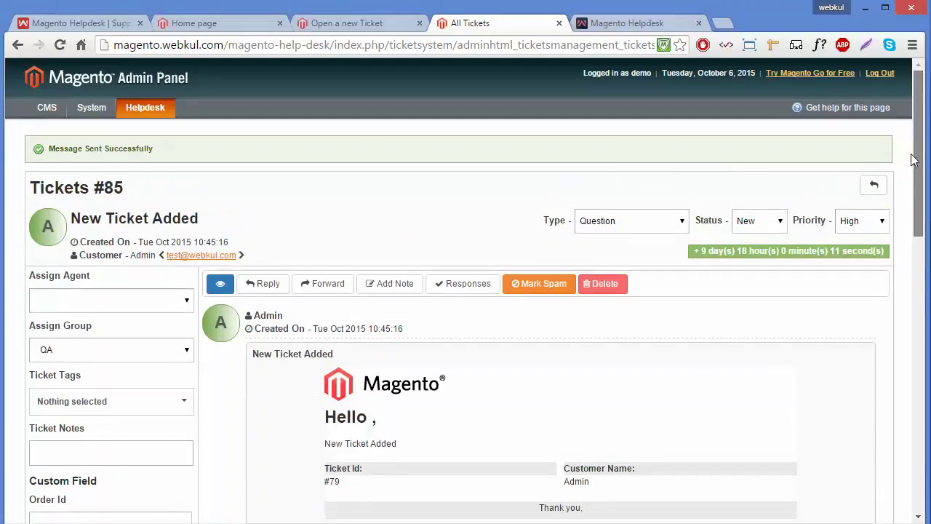
pyautogui.click(321, 289)
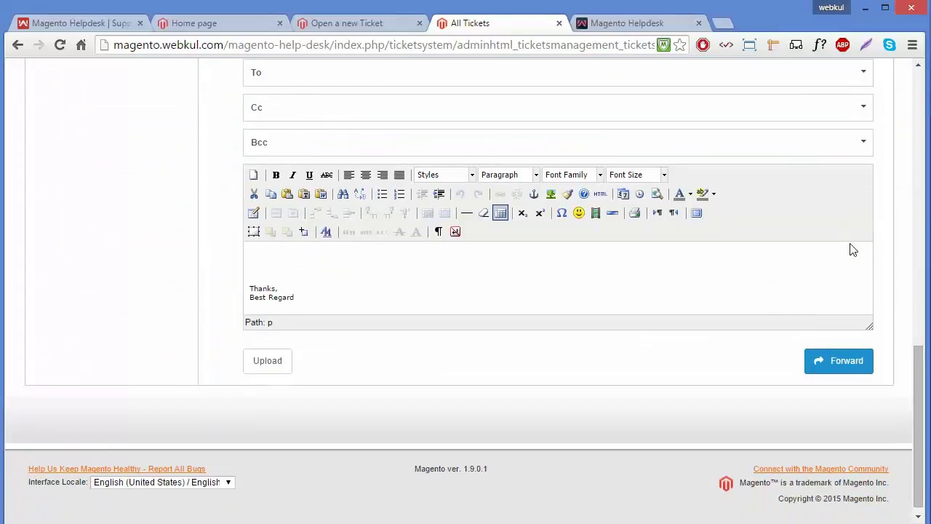
pyautogui.moveTo(918, 411); pyautogui.dragTo(899, 182)
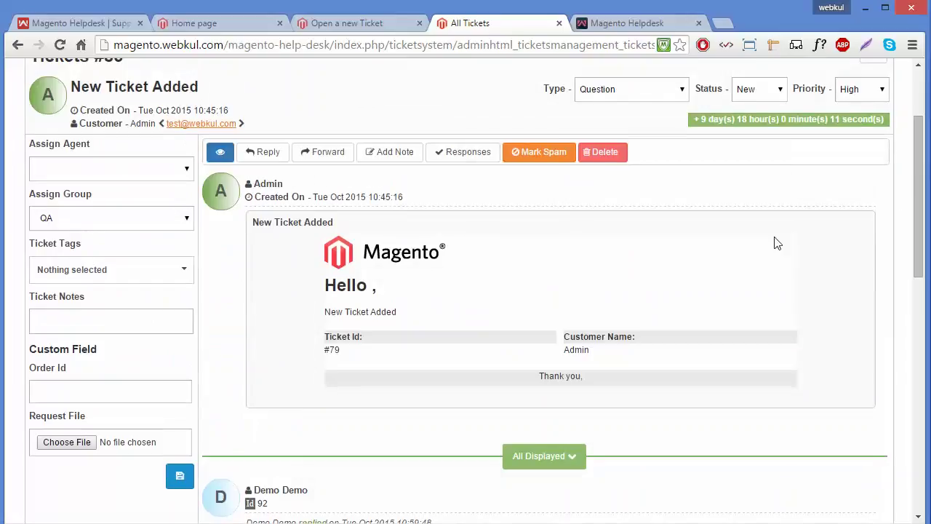
# Step: Add the note "webkul demo note" to ticket 85
pyautogui.click(393, 154)
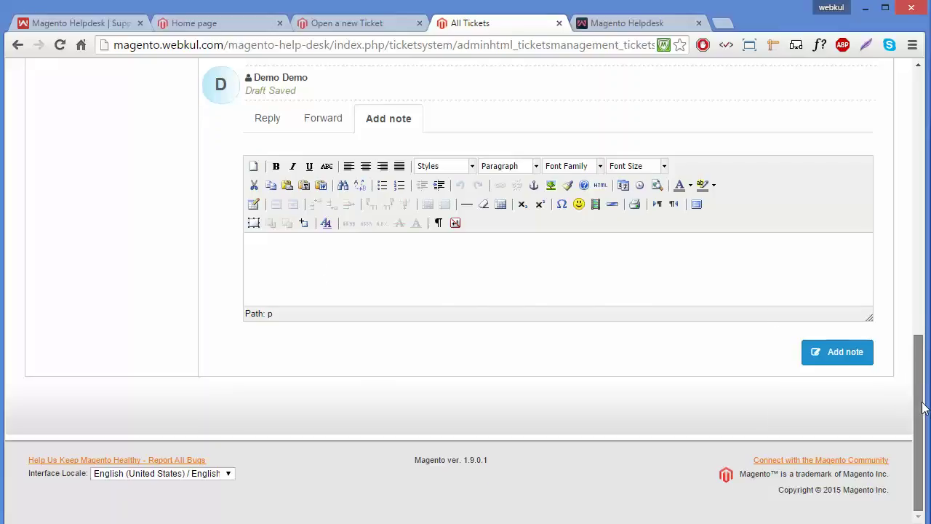
pyautogui.moveTo(922, 407); pyautogui.dragTo(909, 290)
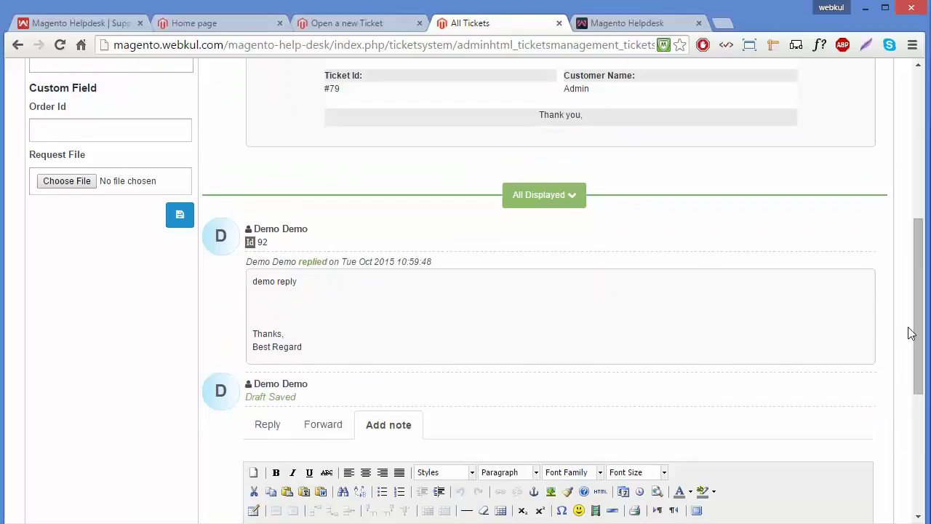
pyautogui.moveTo(921, 331); pyautogui.dragTo(918, 291)
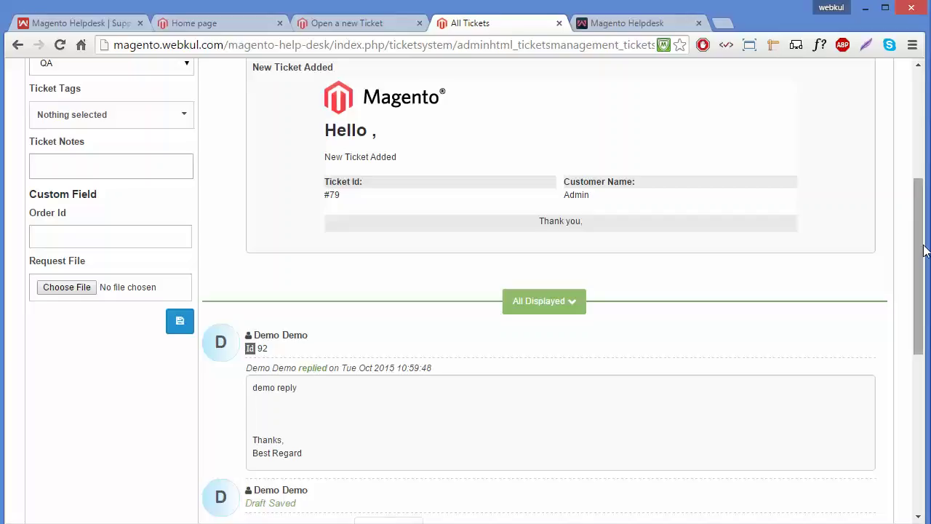
pyautogui.moveTo(923, 252); pyautogui.dragTo(923, 313)
pyautogui.scroll(-3, 559, 290)
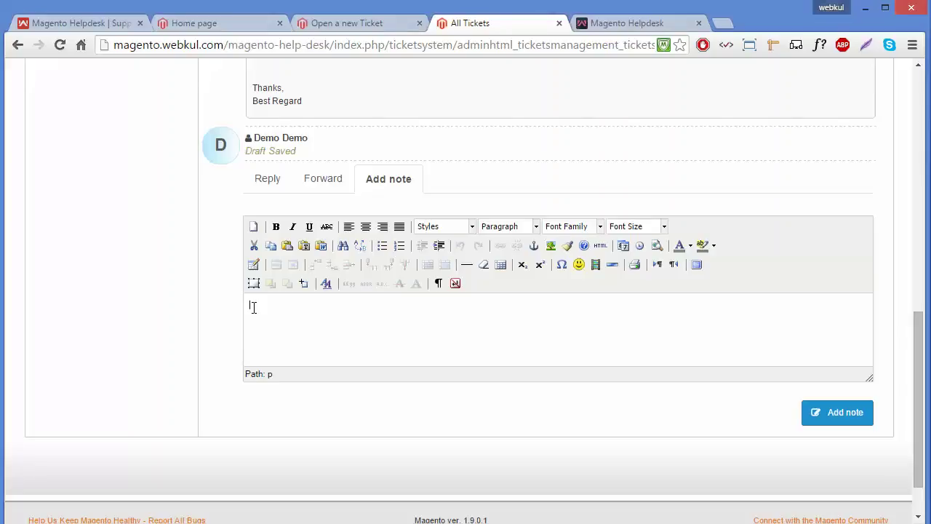
pyautogui.write('Webkul dre')
pyautogui.click(286, 305)
pyautogui.press('BackSpace')
pyautogui.click(827, 414)
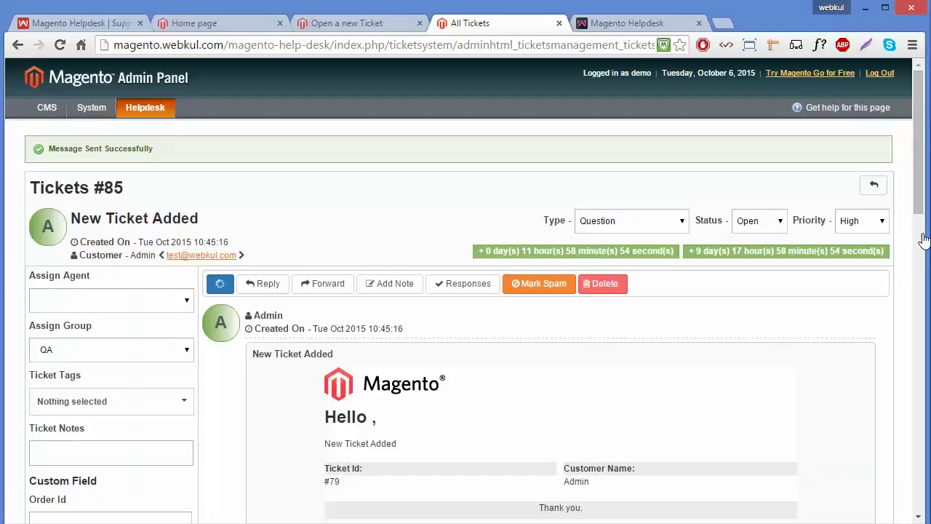
# Step: Examine the replies and the added note in ticket 85's conversation thread
pyautogui.scroll(-5, 918, 216)
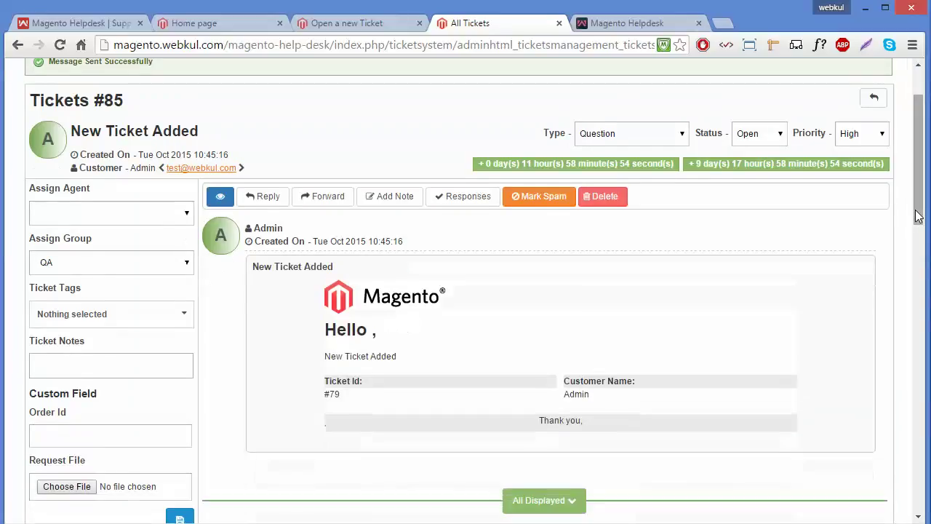
pyautogui.scroll(-1, 919, 216)
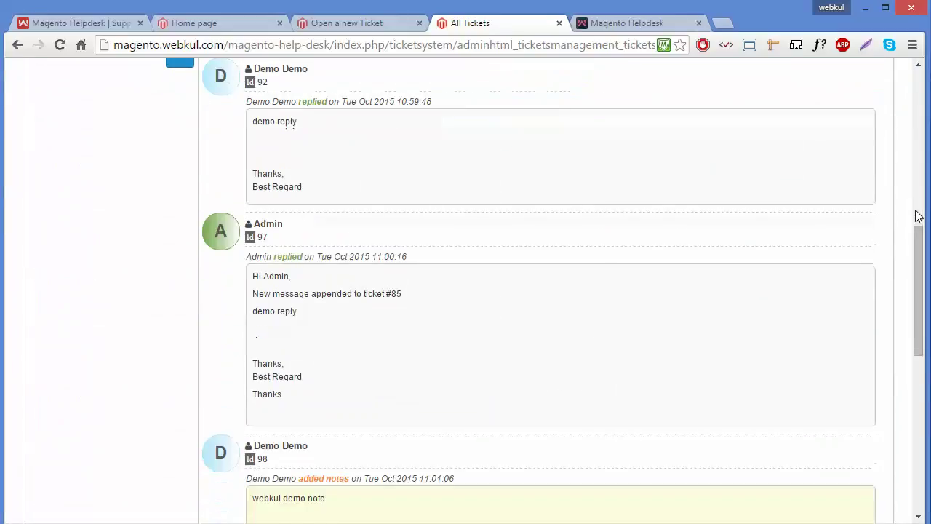
pyautogui.scroll(2, 919, 216)
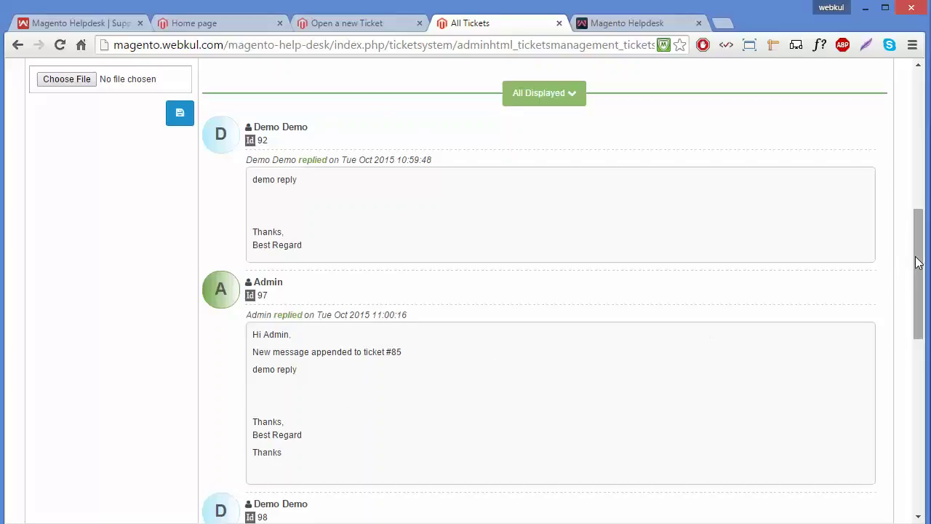
pyautogui.moveTo(918, 263); pyautogui.dragTo(922, 313)
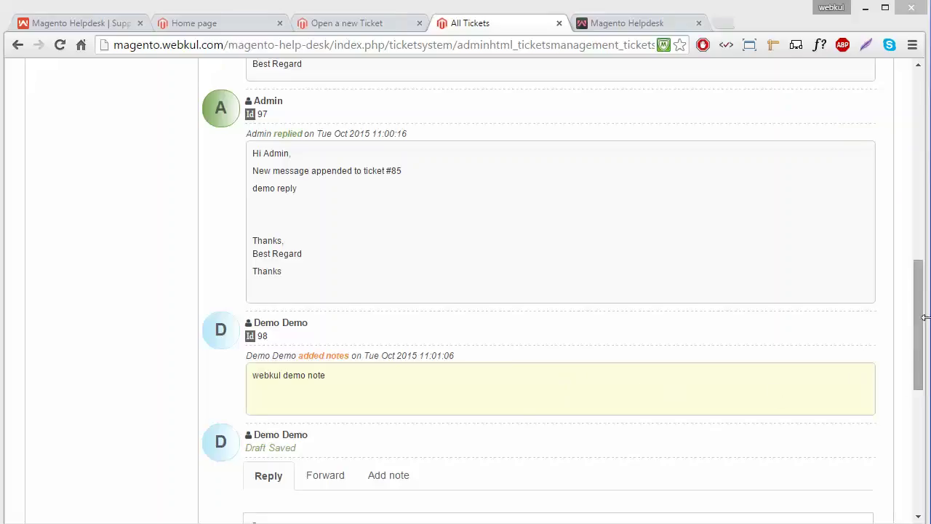
# Step: View the prepared responses available for ticket 85 and close the list without applying any
pyautogui.moveTo(917, 337); pyautogui.dragTo(911, 153)
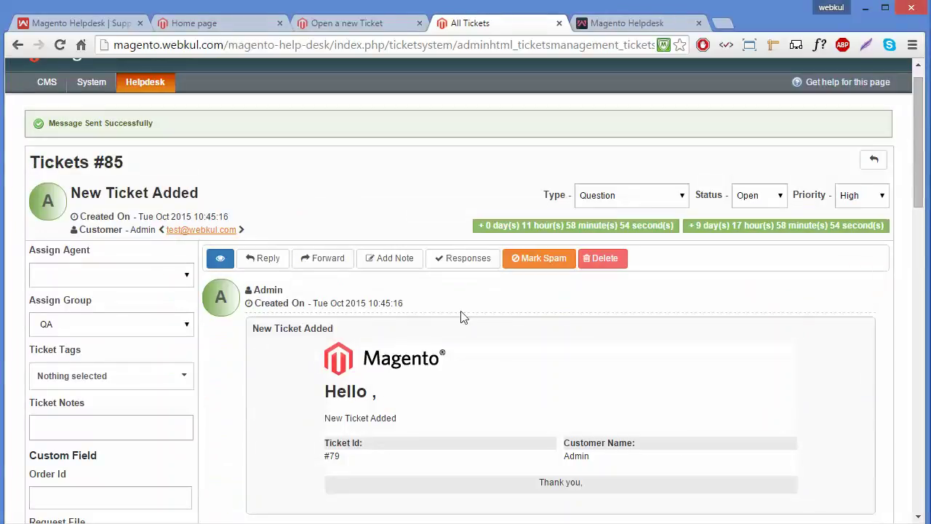
pyautogui.click(464, 260)
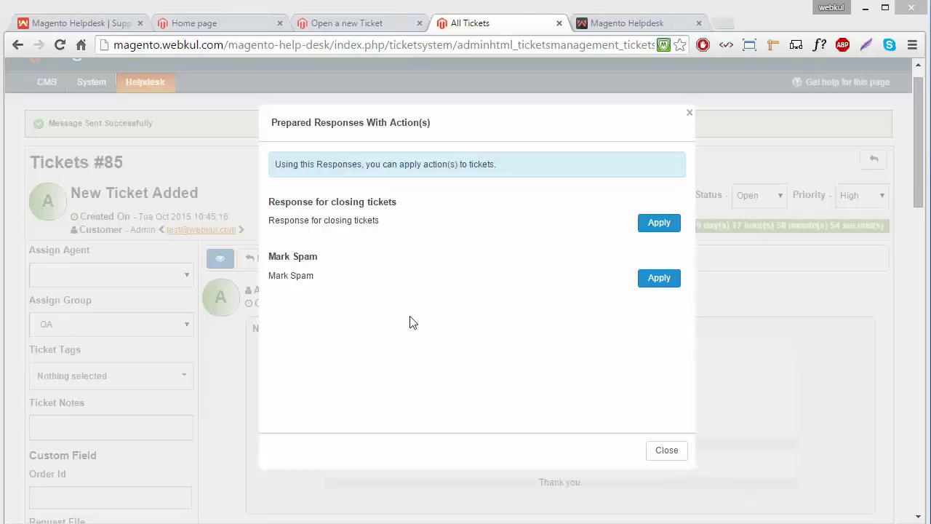
pyautogui.click(641, 222)
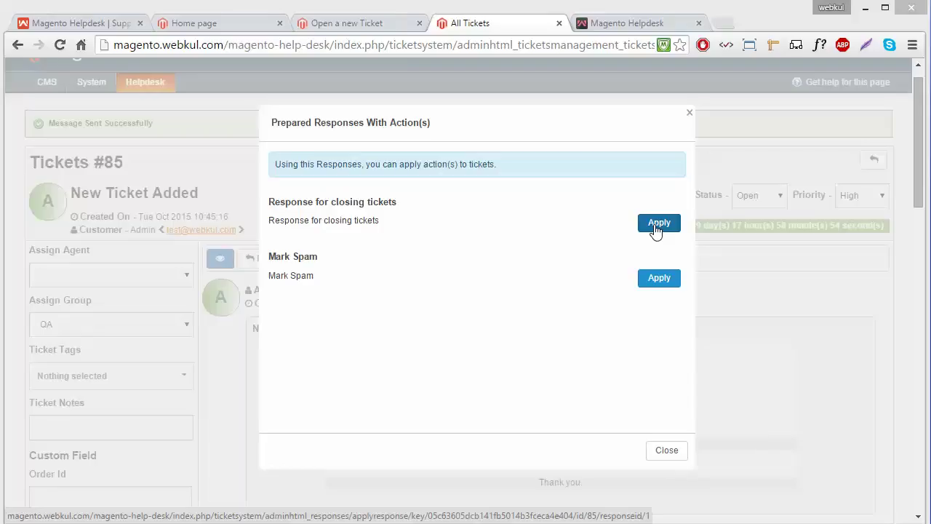
pyautogui.click(666, 455)
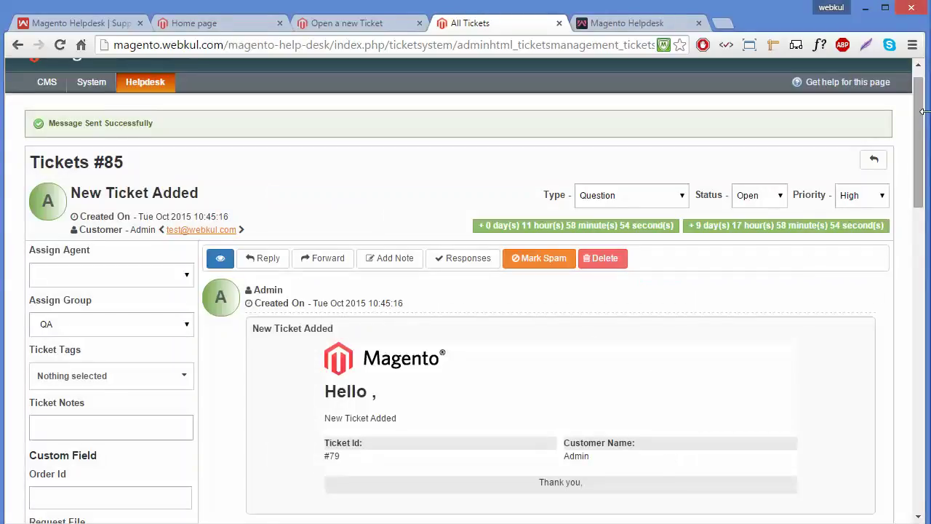
# Step: Mark ticket 85 as spam, and open its delete confirmation but cancel the deletion
pyautogui.moveTo(921, 125)
pyautogui.mouseDown()
pyautogui.moveTo(921, 144)
pyautogui.moveTo(921, 120)
pyautogui.mouseUp()
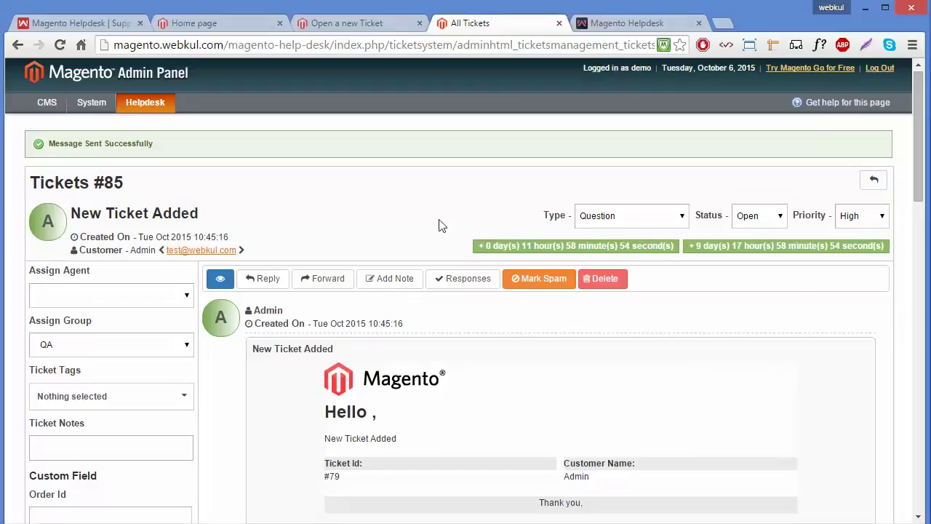
pyautogui.click(514, 291)
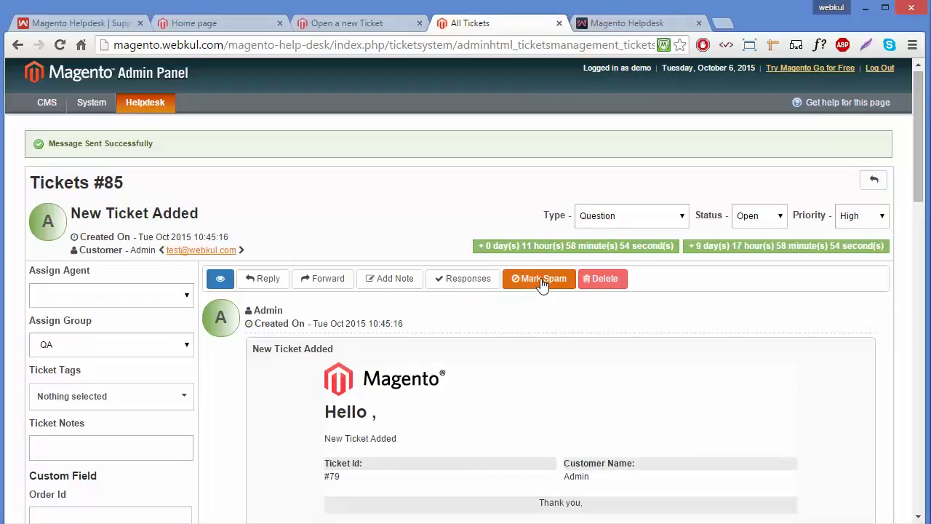
pyautogui.click(542, 284)
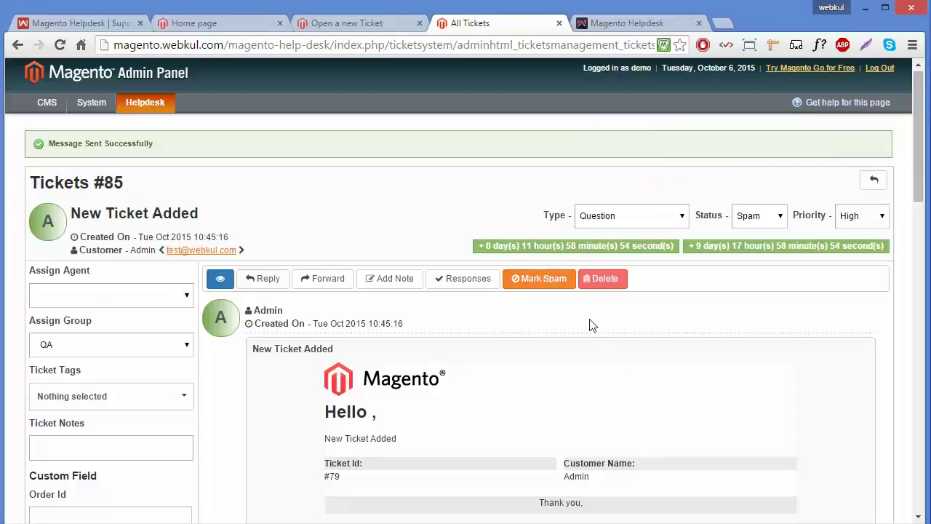
pyautogui.click(604, 280)
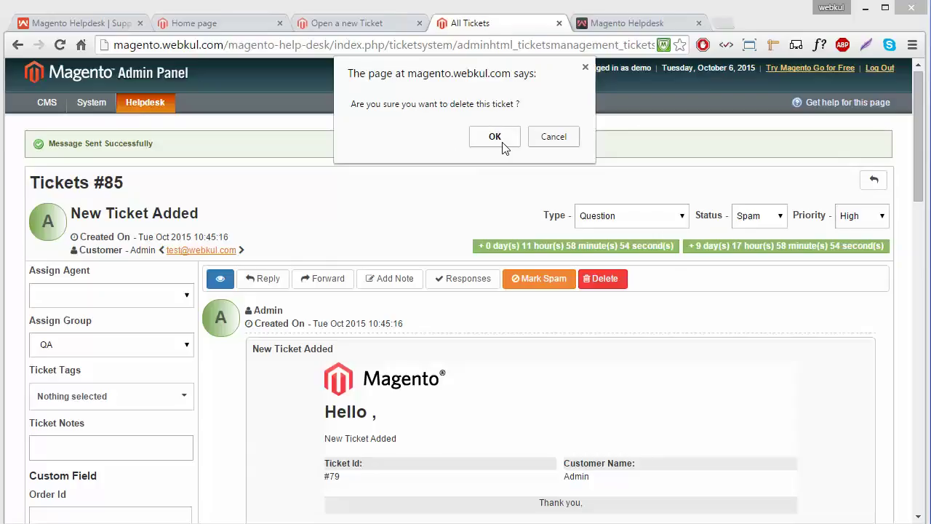
pyautogui.click(553, 137)
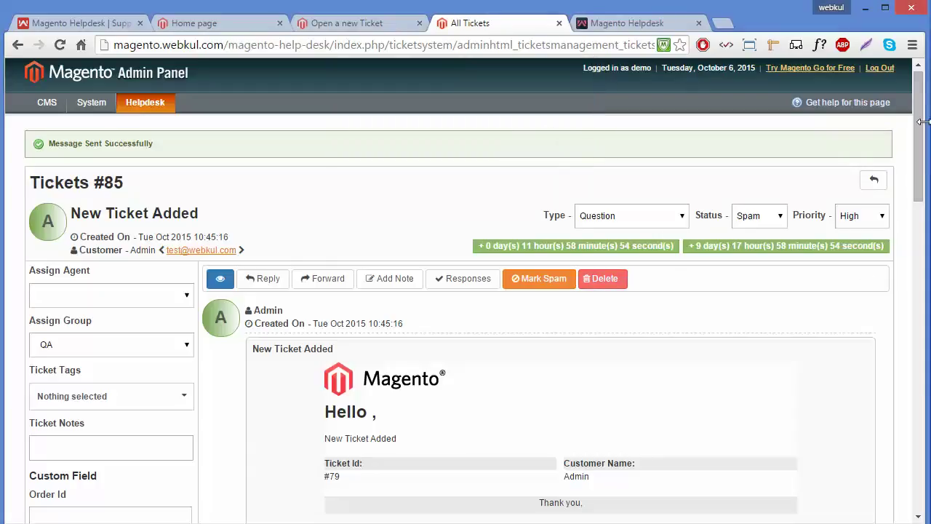
# Step: Look through ticket 85's conversation once more and return to the ticket management list
pyautogui.moveTo(924, 169); pyautogui.dragTo(924, 434)
pyautogui.click(839, 426)
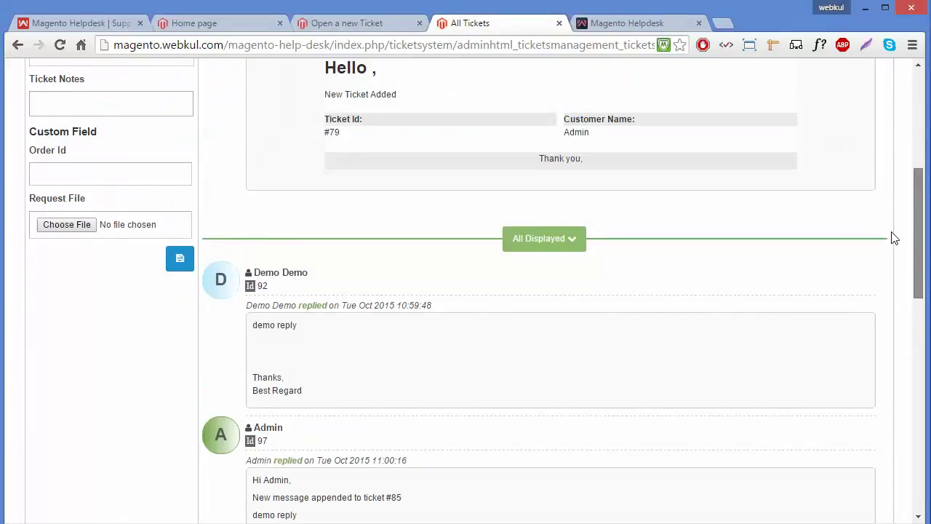
pyautogui.scroll(1, 893, 154)
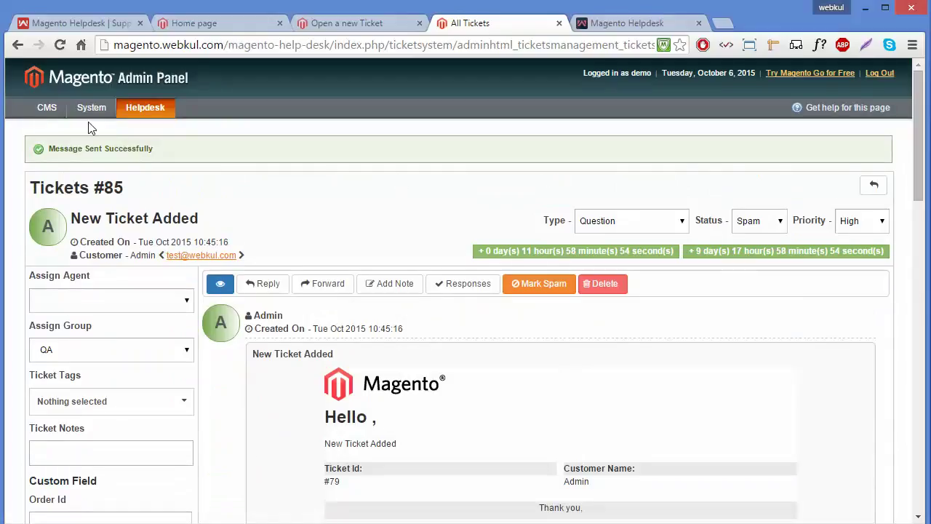
pyautogui.click(19, 45)
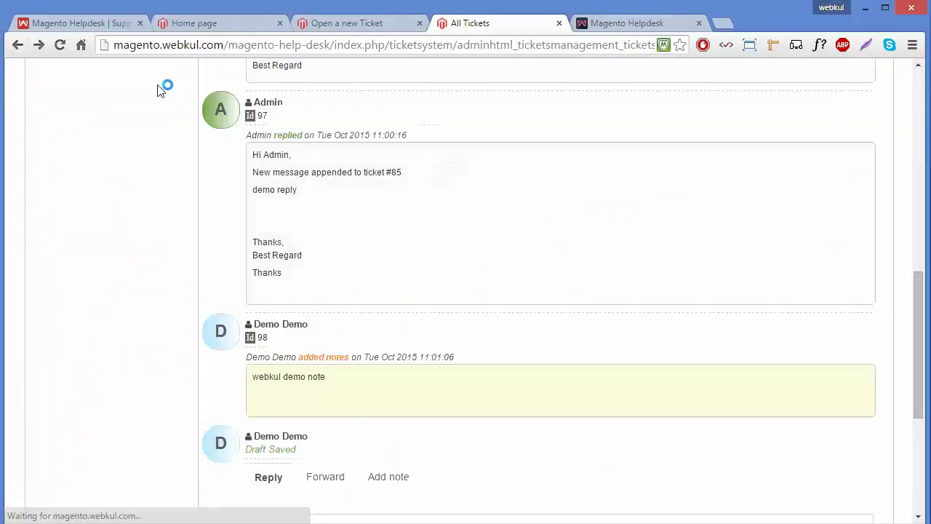
pyautogui.click(18, 45)
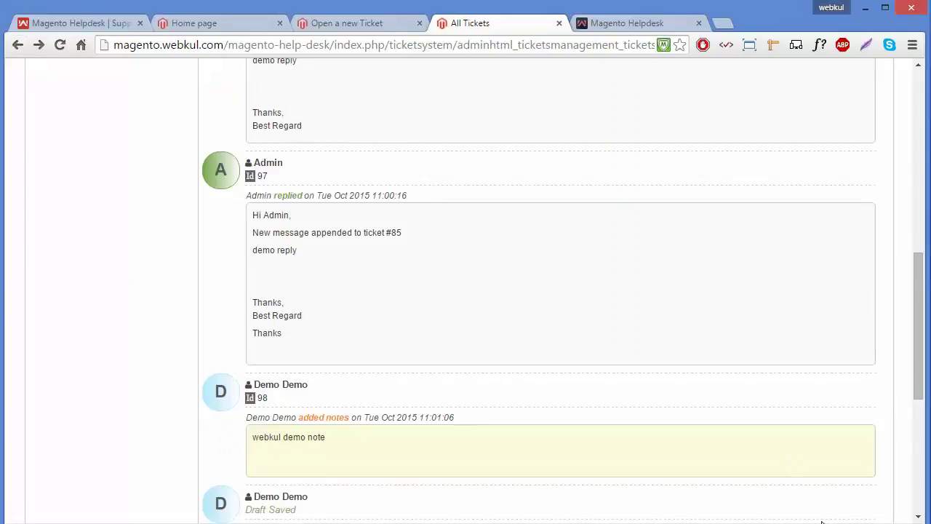
pyautogui.hotkey('alt', 'Left')
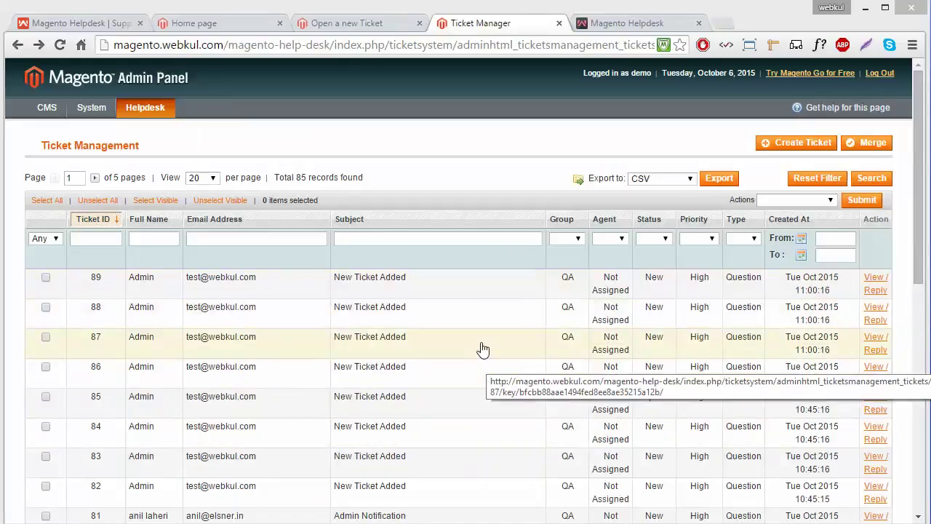
# Step: Start creating a new ticket and view the available ticket types without choosing one
pyautogui.click(794, 144)
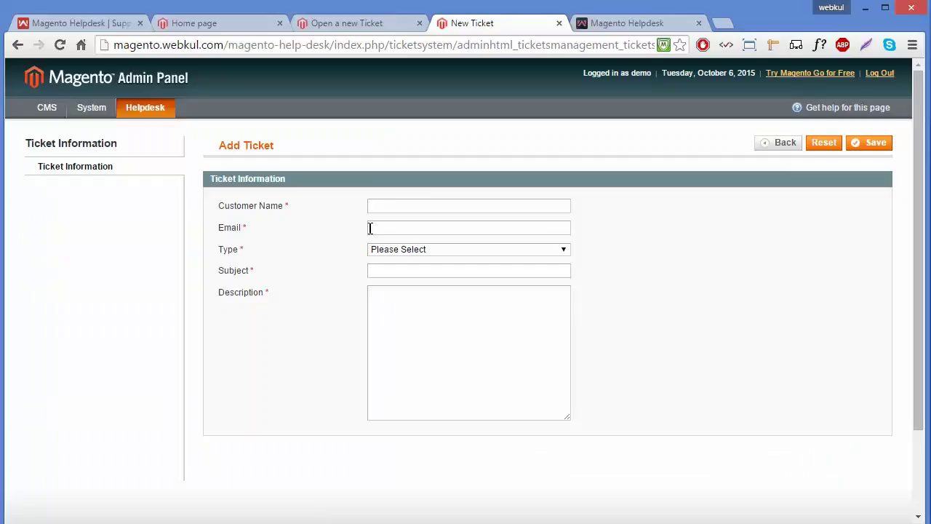
pyautogui.click(454, 249)
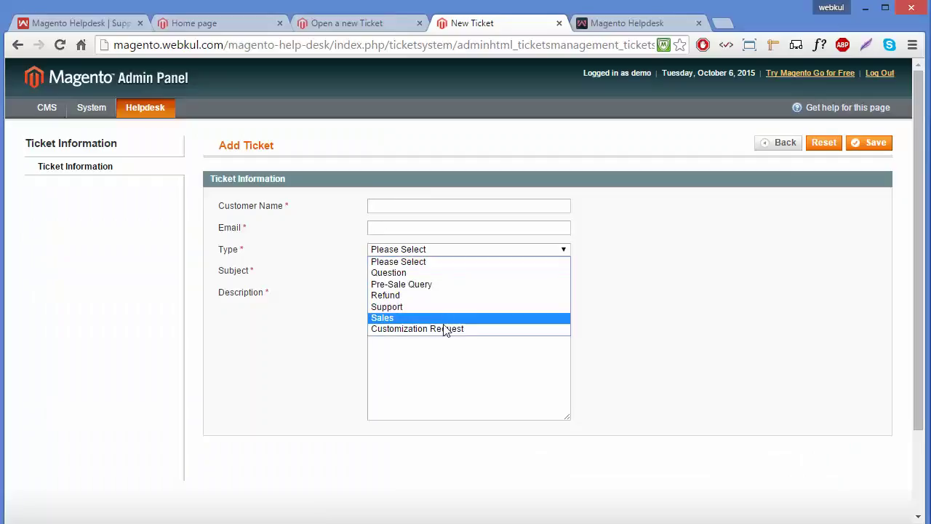
pyautogui.click(635, 272)
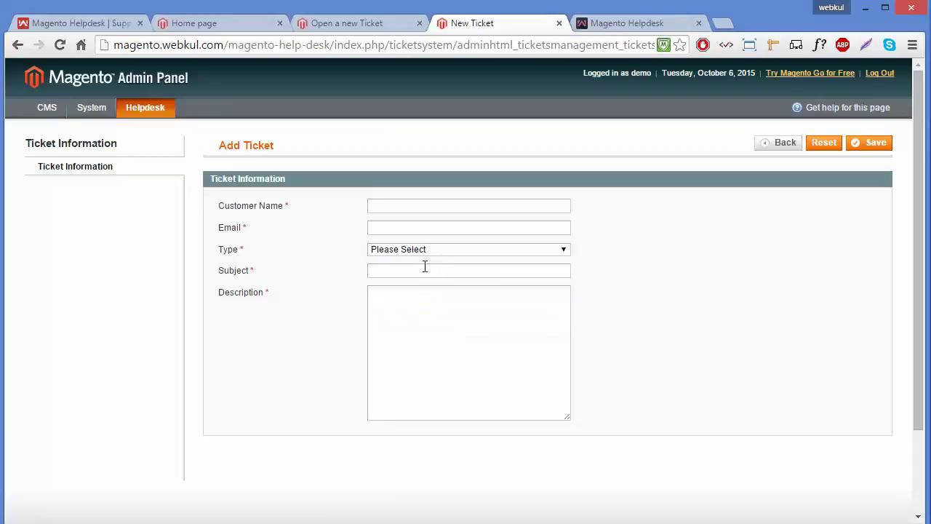
pyautogui.click(424, 268)
# Step: Enter "demo" as the new ticket's customer name and fill in the customer's e-mail from the saved suggestions
pyautogui.click(398, 205)
pyautogui.write('deom')
pyautogui.press('BackSpace')
pyautogui.press('BackSpace')
pyautogui.write('mo')
pyautogui.click(388, 227)
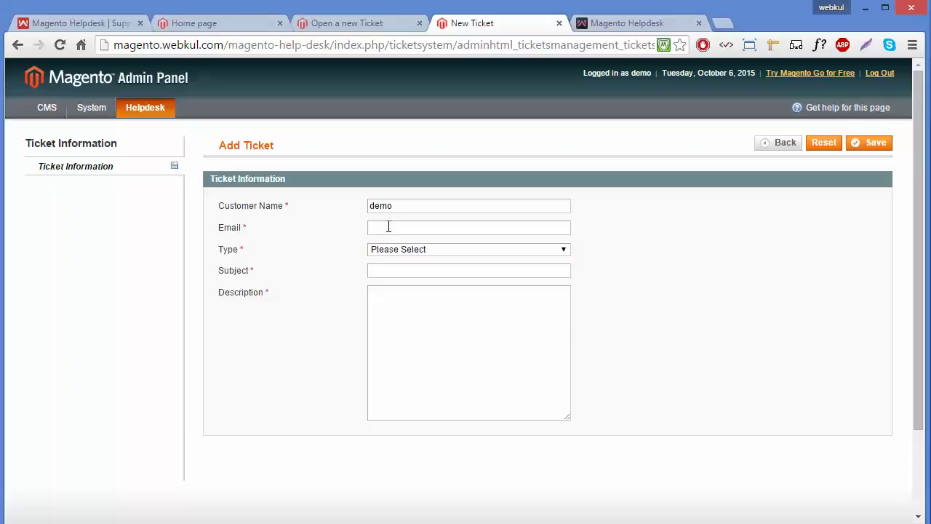
pyautogui.write('demo')
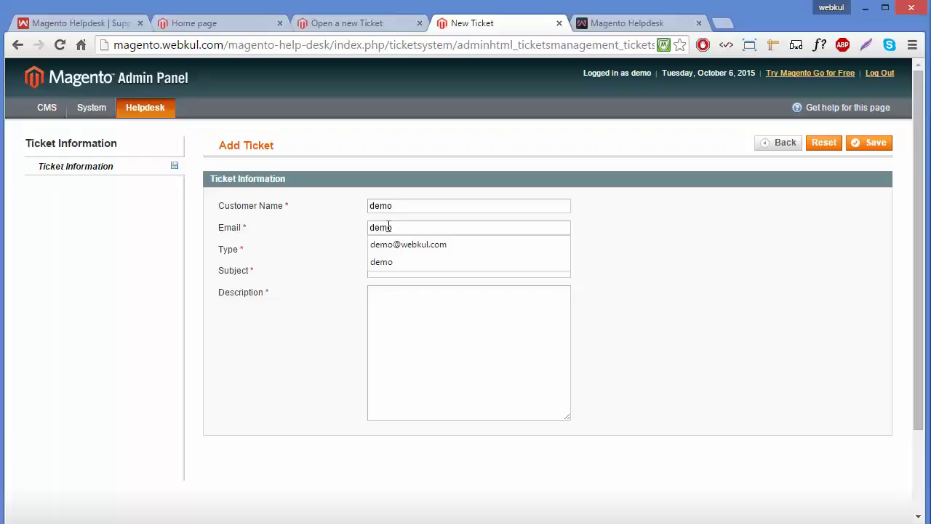
pyautogui.press('BackSpace')
pyautogui.press('BackSpace')
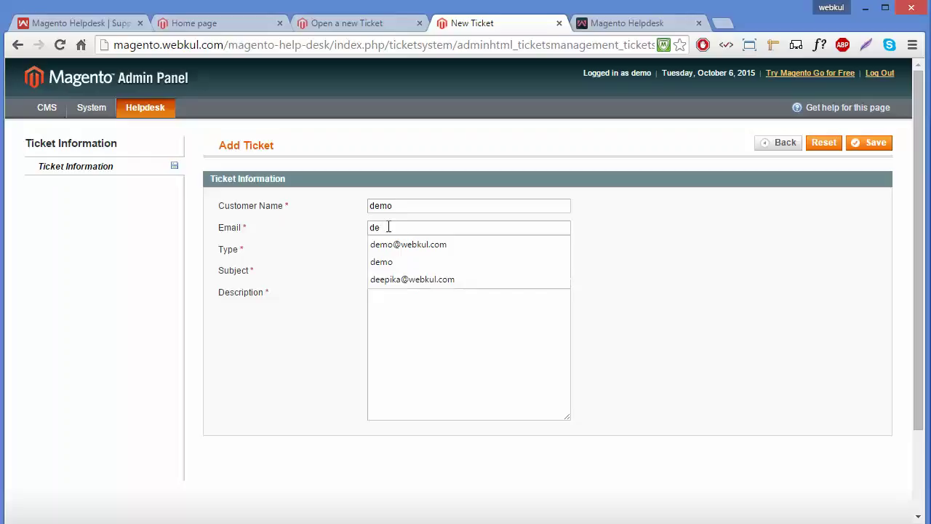
pyautogui.click(399, 245)
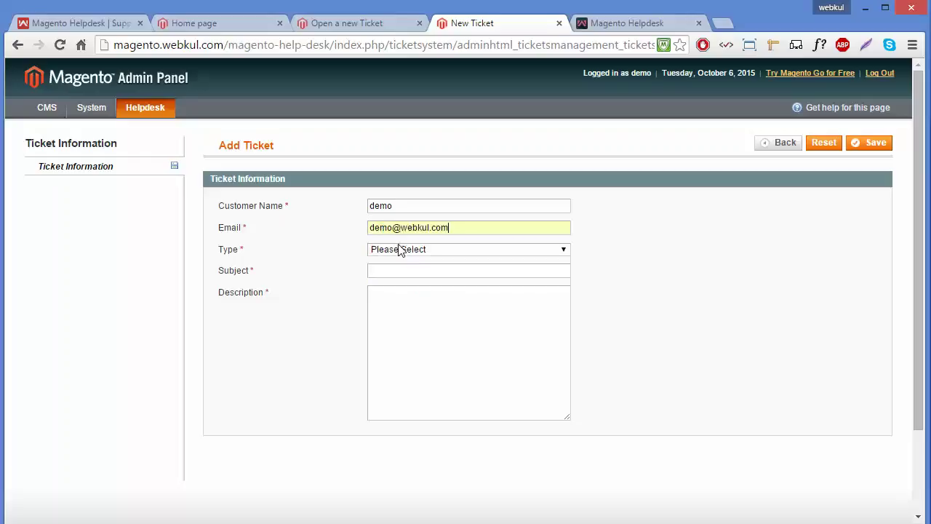
# Step: Set the new ticket's type to Question, subject to "demo" and description to "demo description", and save the ticket
pyautogui.click(435, 251)
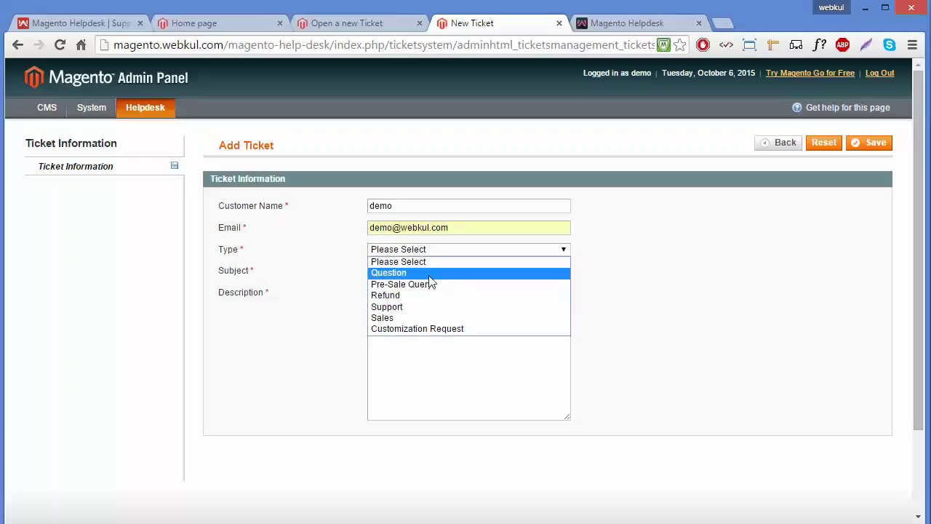
pyautogui.click(432, 274)
pyautogui.click(425, 270)
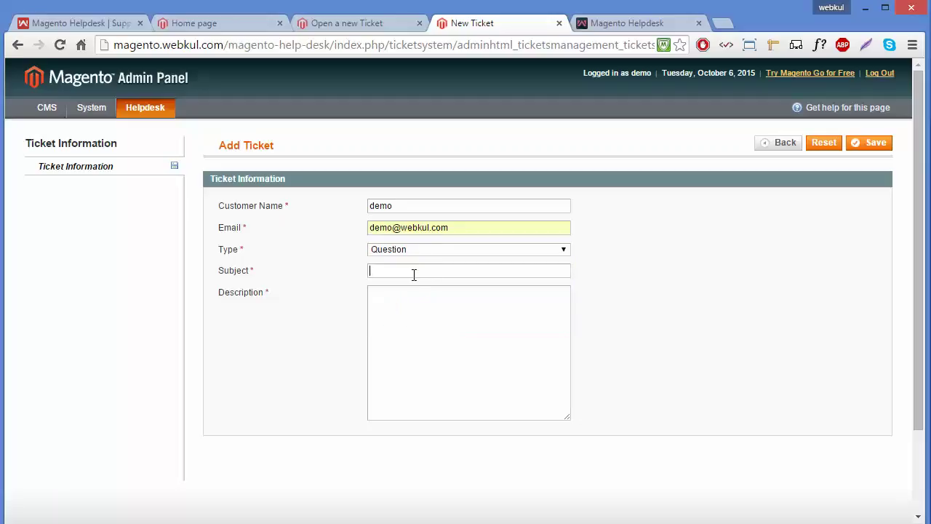
pyautogui.write('demo')
pyautogui.click(401, 305)
pyautogui.write('demo description')
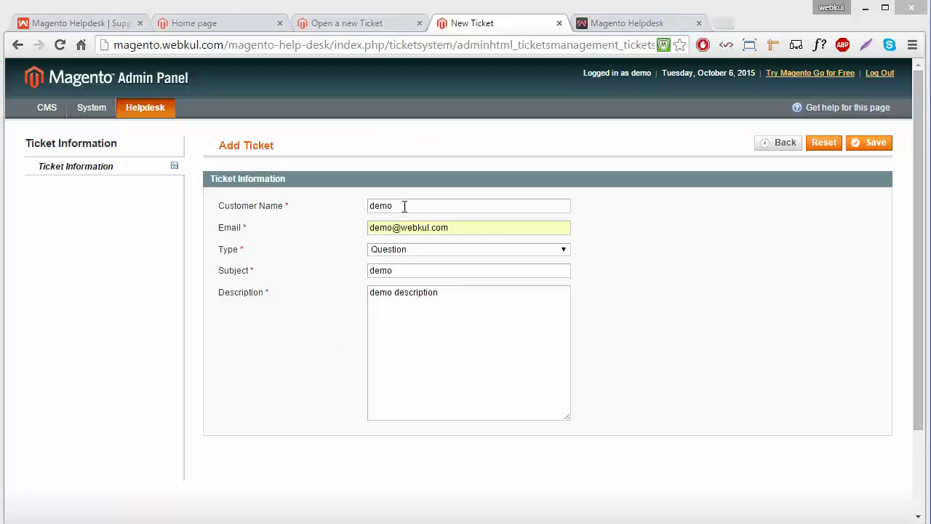
pyautogui.click(464, 228)
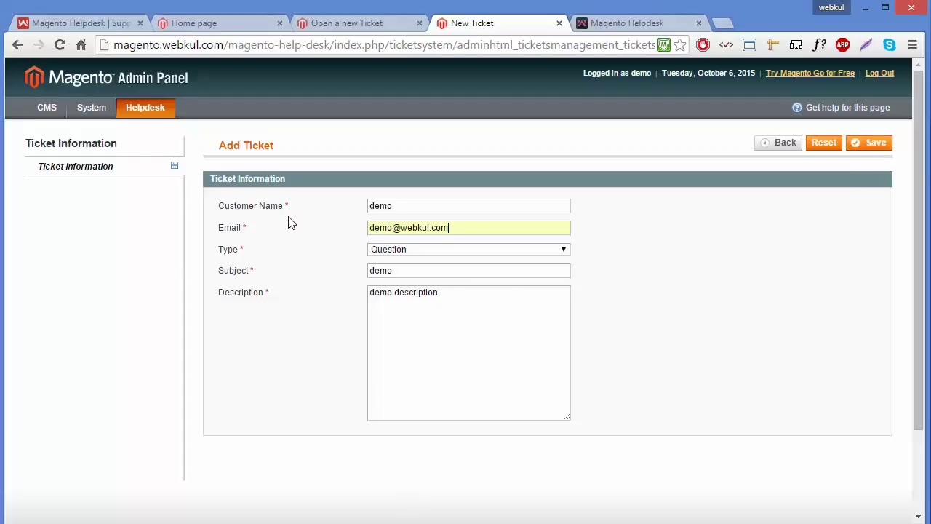
pyautogui.click(875, 144)
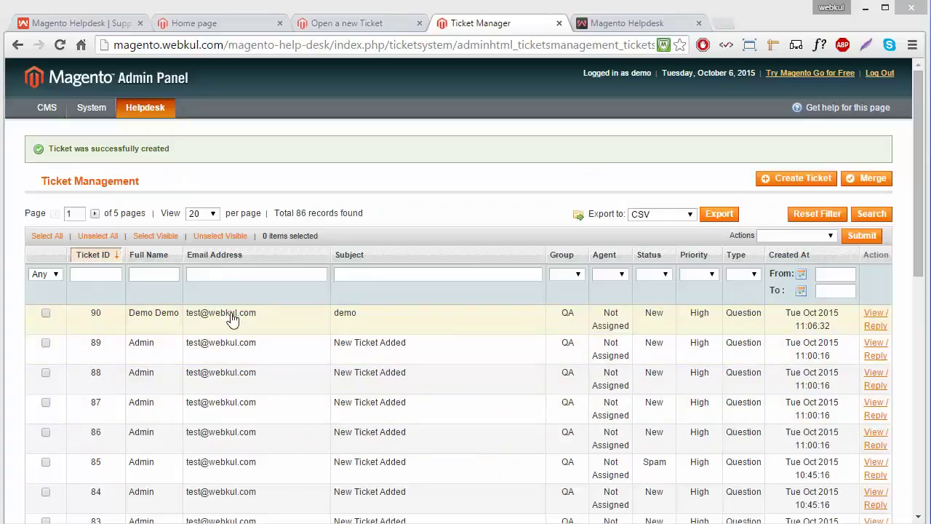
# Step: Select tickets 90, 89, 88 and 87 in the list and open the merge dialog for them
pyautogui.click(45, 313)
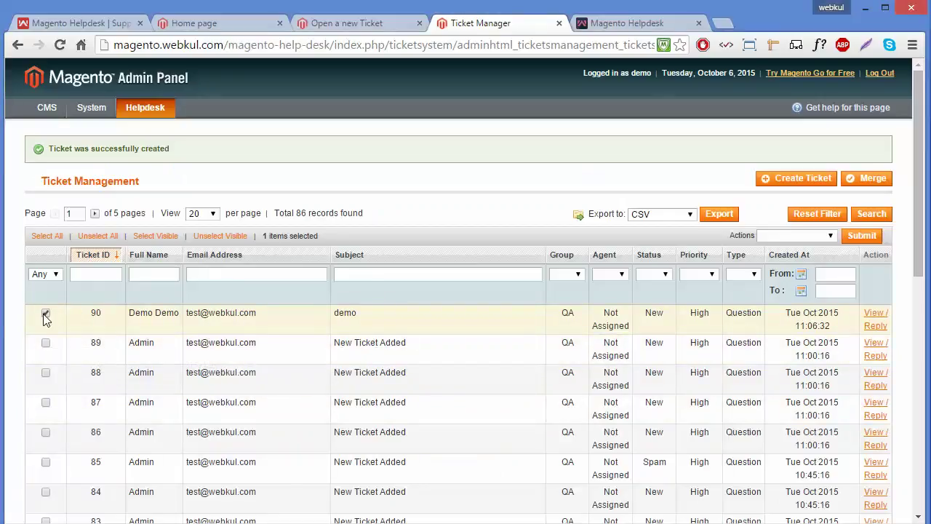
pyautogui.click(45, 402)
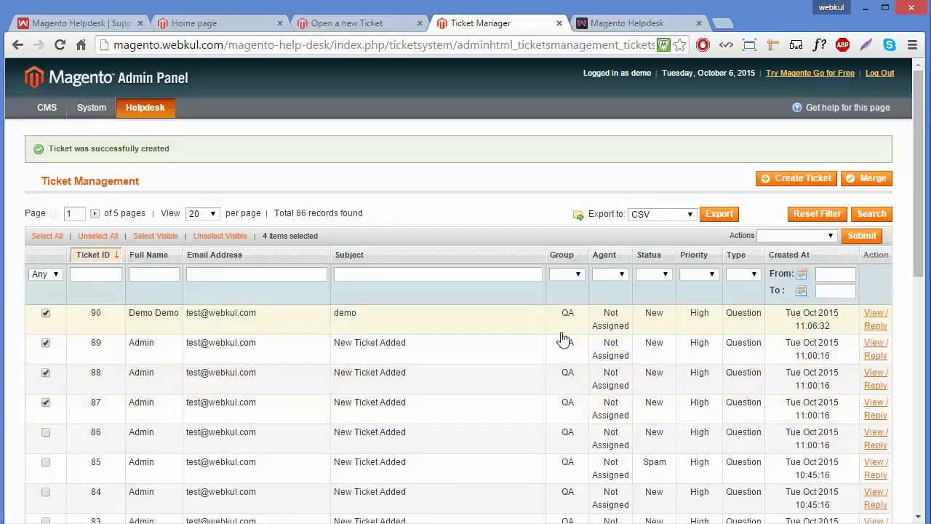
pyautogui.click(865, 182)
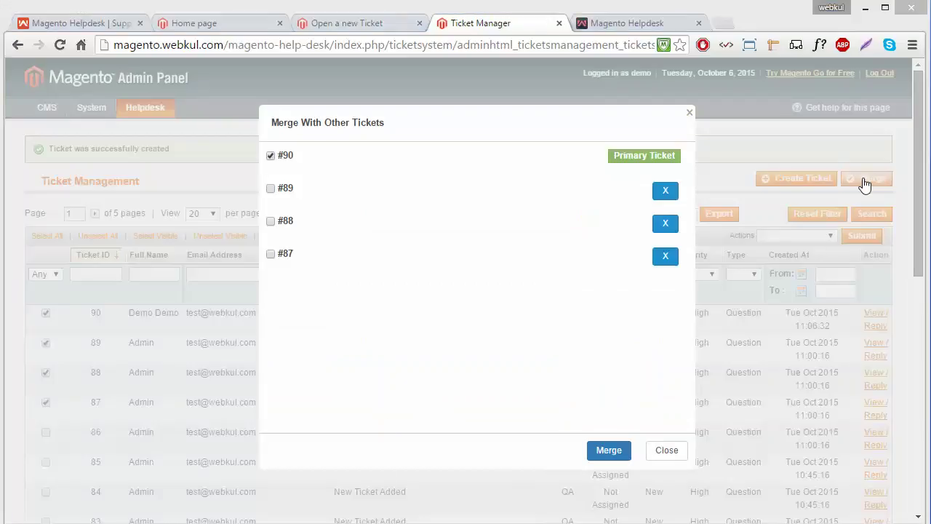
pyautogui.press('super+c')
pyautogui.press('Escape')
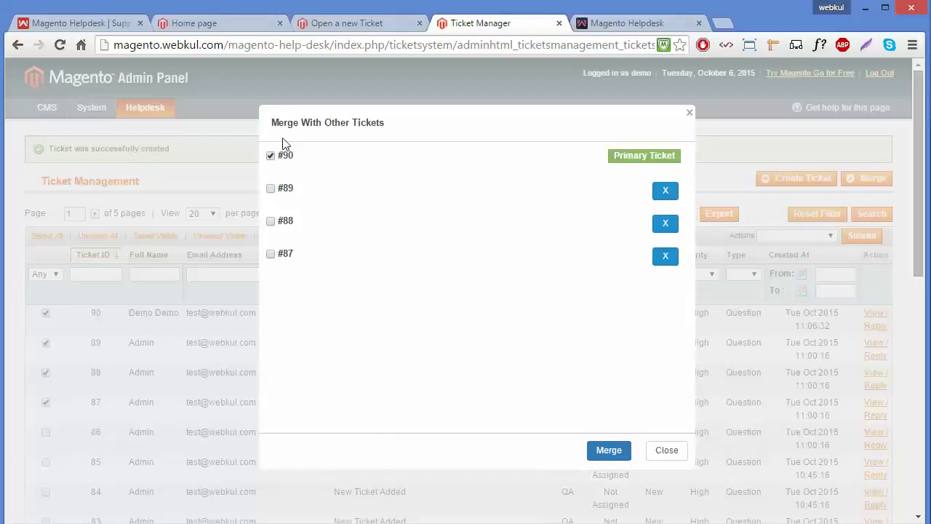
# Step: Try tickets 89, 88 and 87 in turn as the primary ticket for the merge, and set it back to ticket 90
pyautogui.click(270, 189)
pyautogui.click(271, 222)
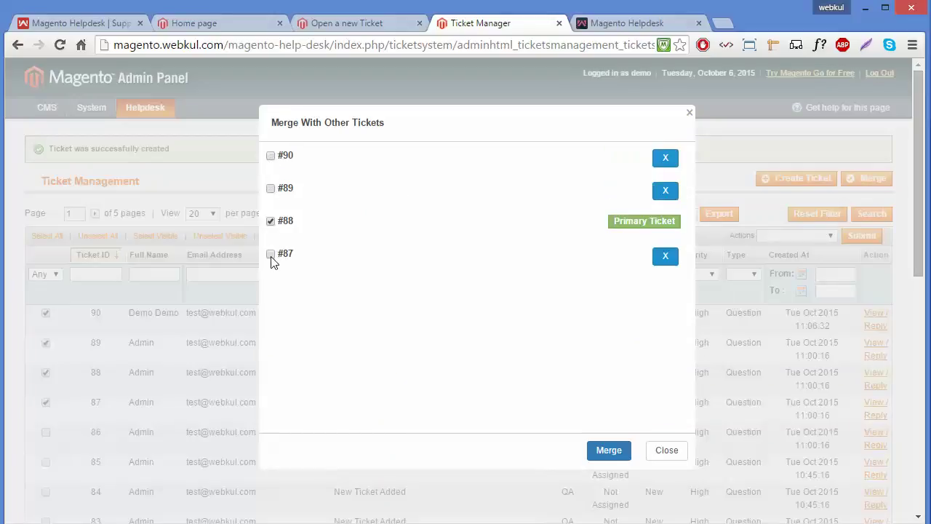
pyautogui.click(270, 255)
pyautogui.click(271, 156)
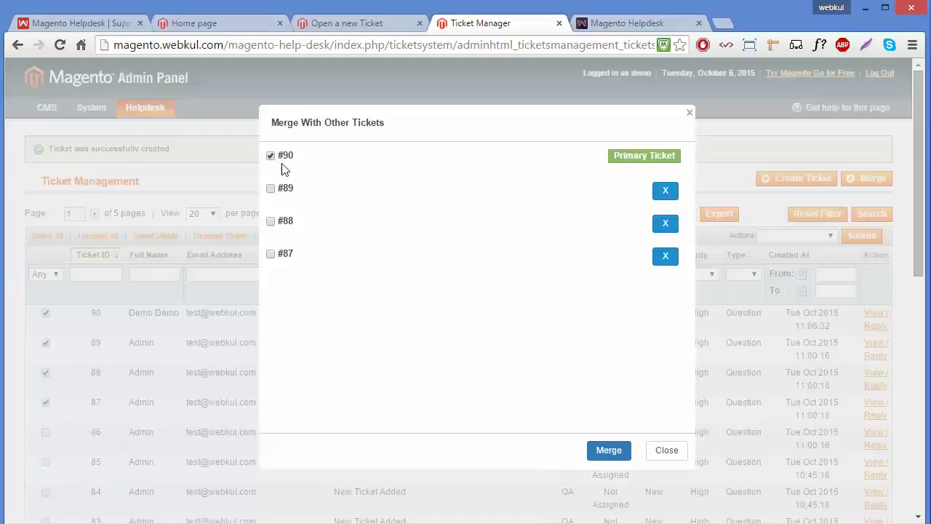
# Step: Close the merge dialog without merging and deselect all the chosen tickets
pyautogui.click(658, 452)
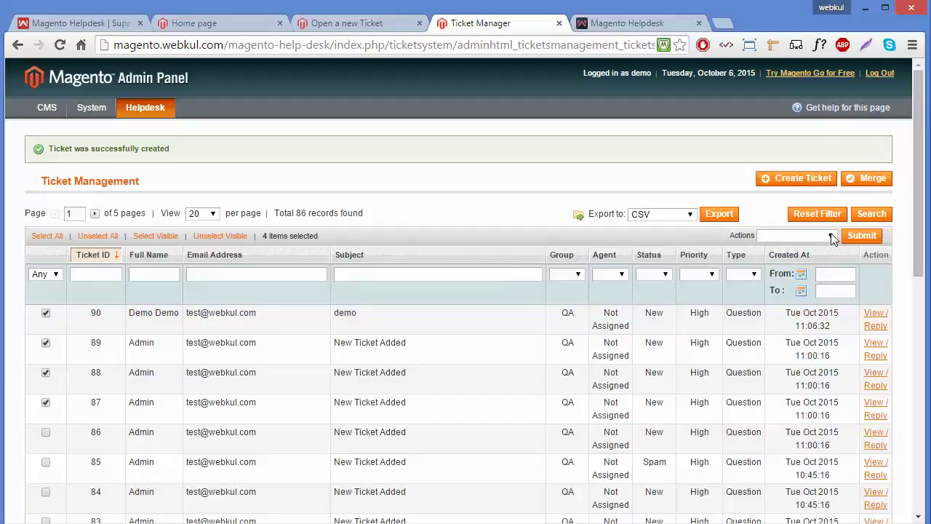
pyautogui.click(46, 404)
pyautogui.click(46, 373)
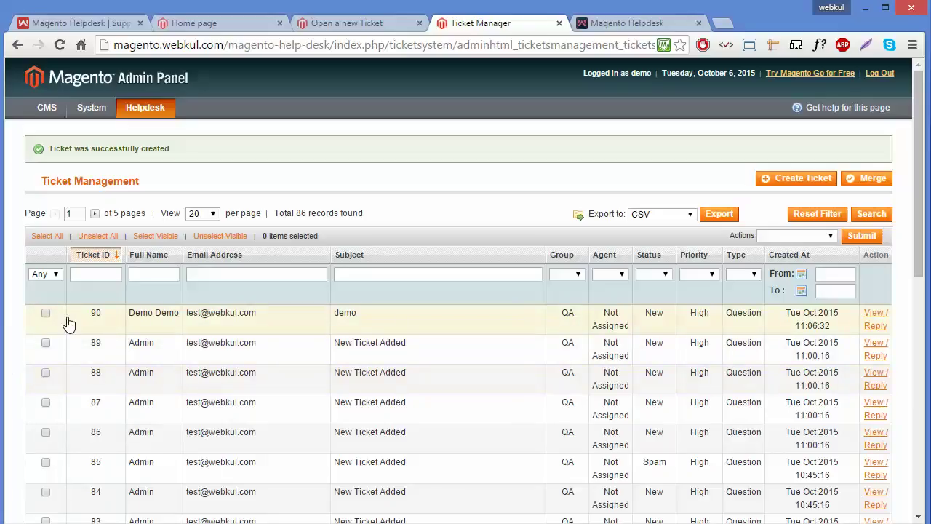
# Step: Delete ticket 90 from the ticket list with the bulk Delete action and confirm the deletion
pyautogui.click(46, 314)
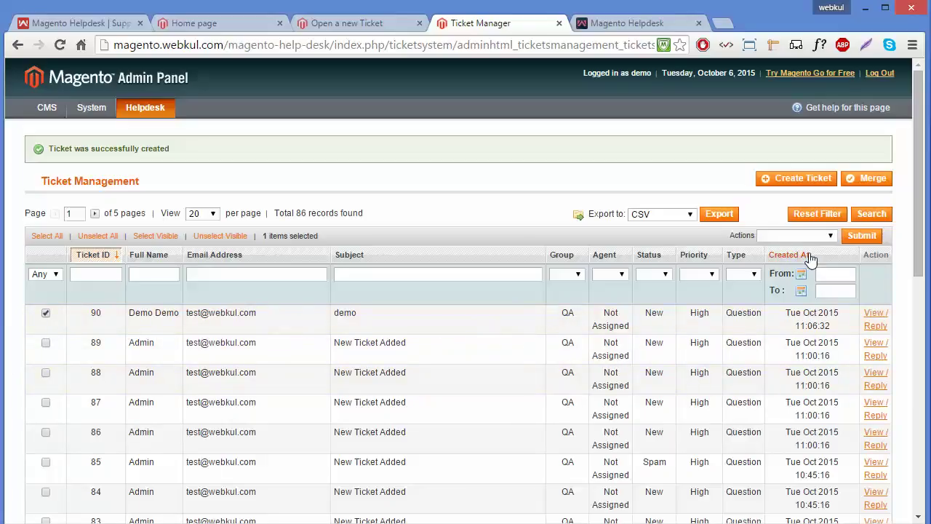
pyautogui.click(832, 235)
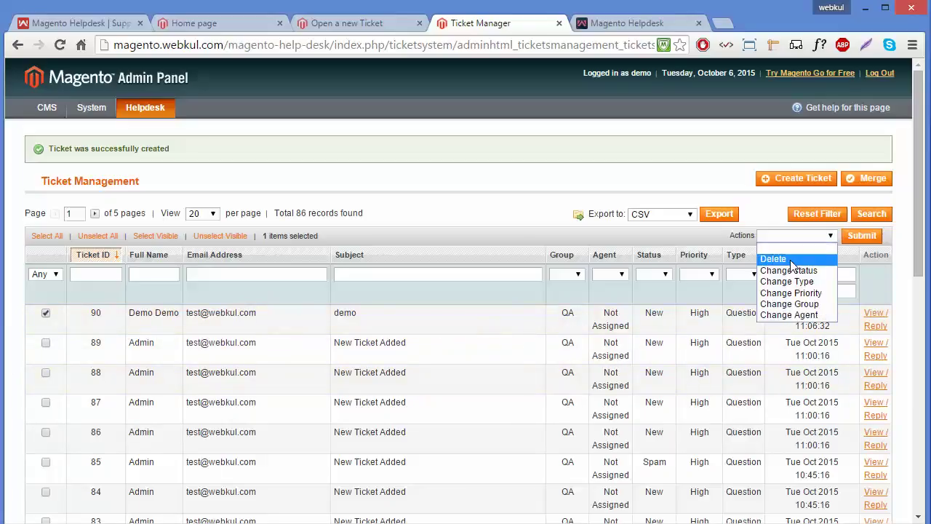
pyautogui.click(792, 256)
pyautogui.click(871, 234)
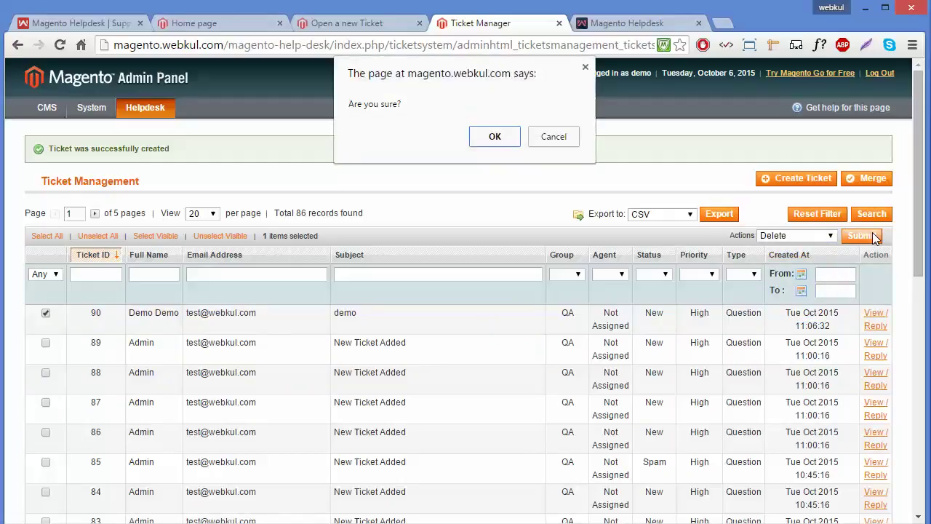
pyautogui.click(495, 139)
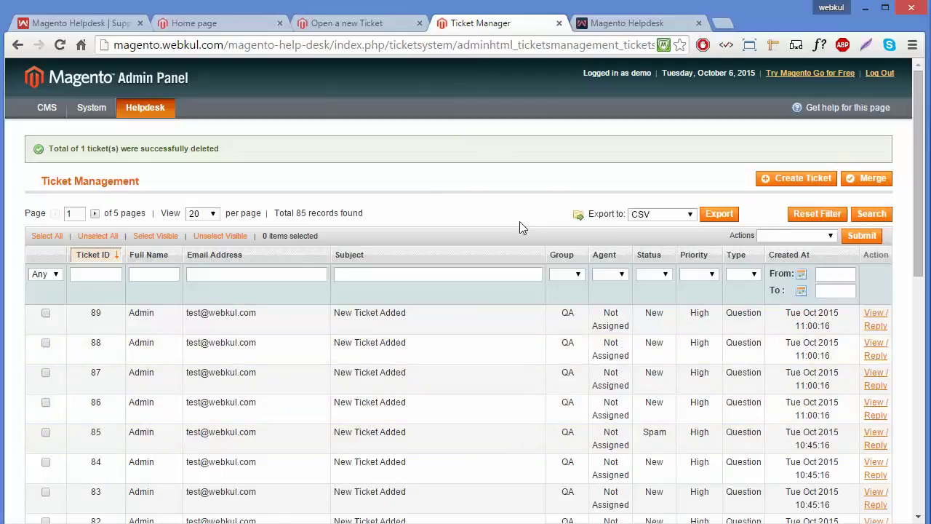
# Step: Open the ticket type management list, view the Customization Request type's details and return to the list
pyautogui.moveTo(158, 108)
pyautogui.moveTo(167, 145)
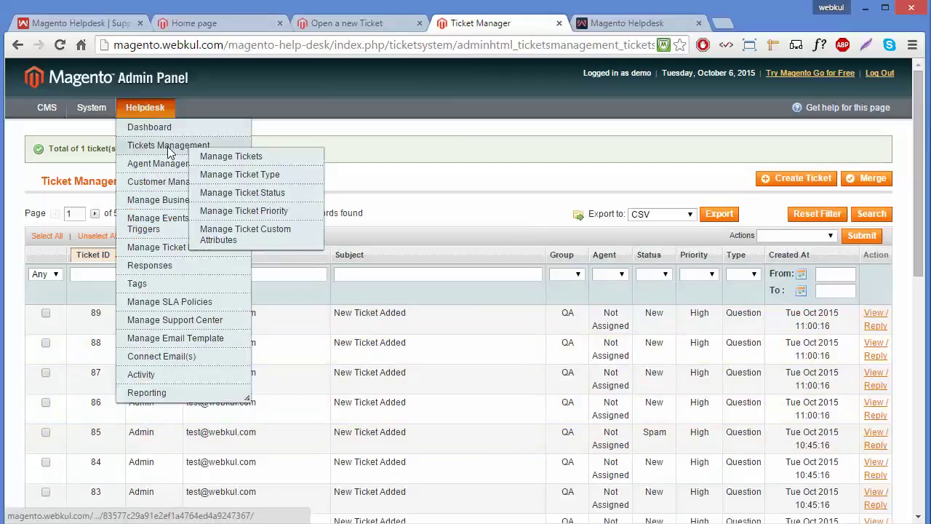
pyautogui.click(228, 179)
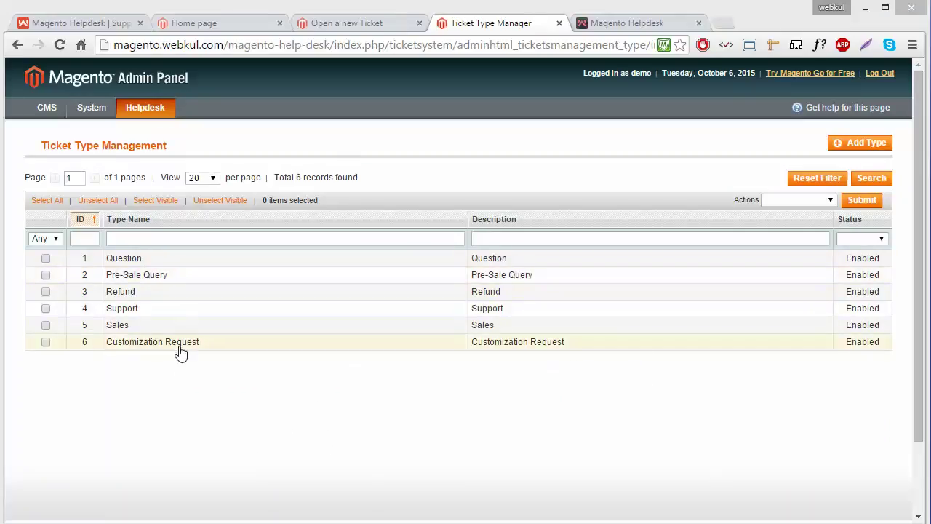
pyautogui.click(513, 343)
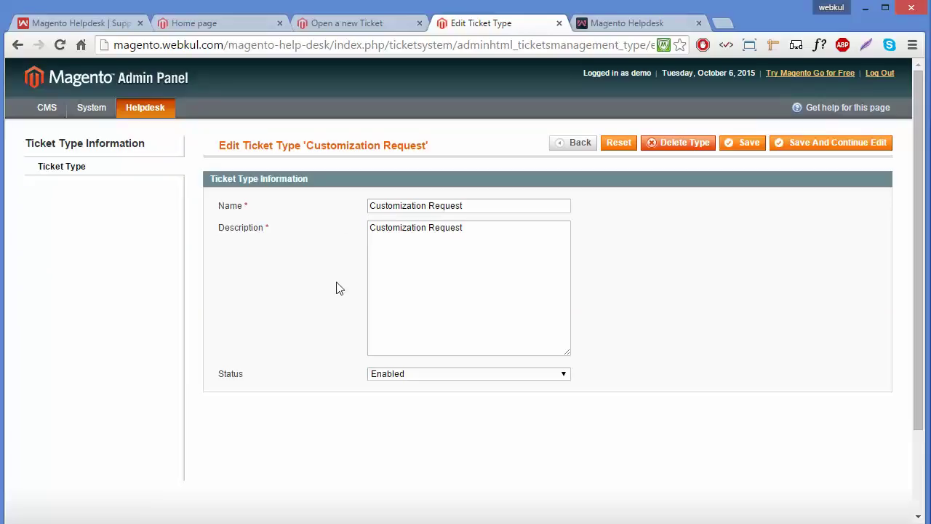
pyautogui.click(18, 45)
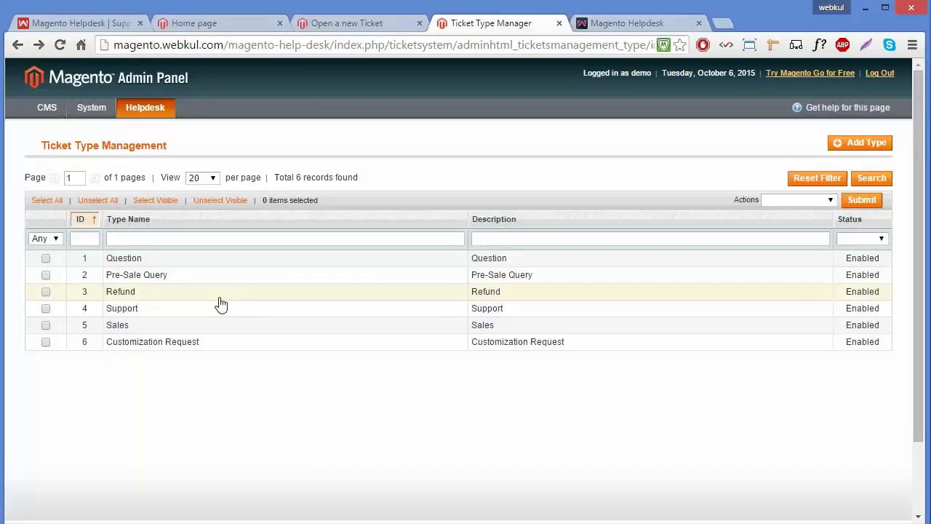
# Step: Open the Question ticket type, keep its status set to Enabled and save it
pyautogui.click(191, 263)
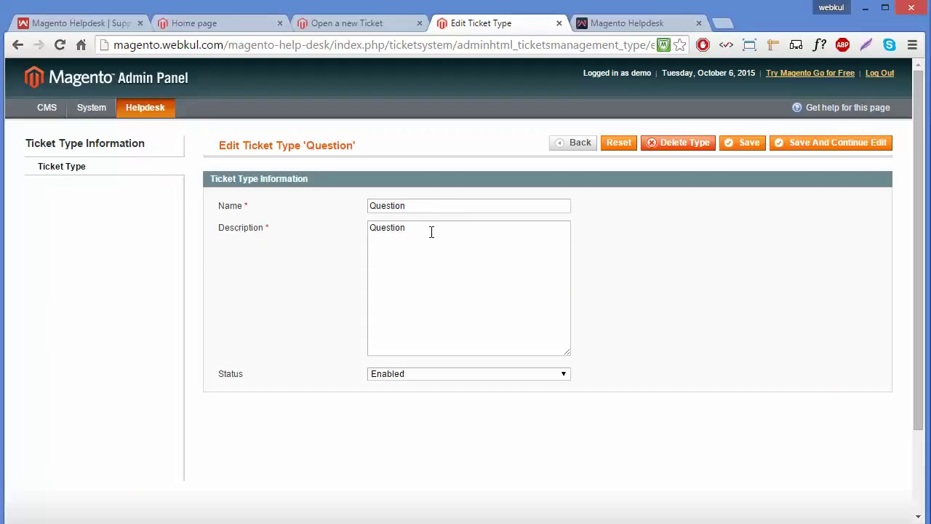
pyautogui.click(444, 373)
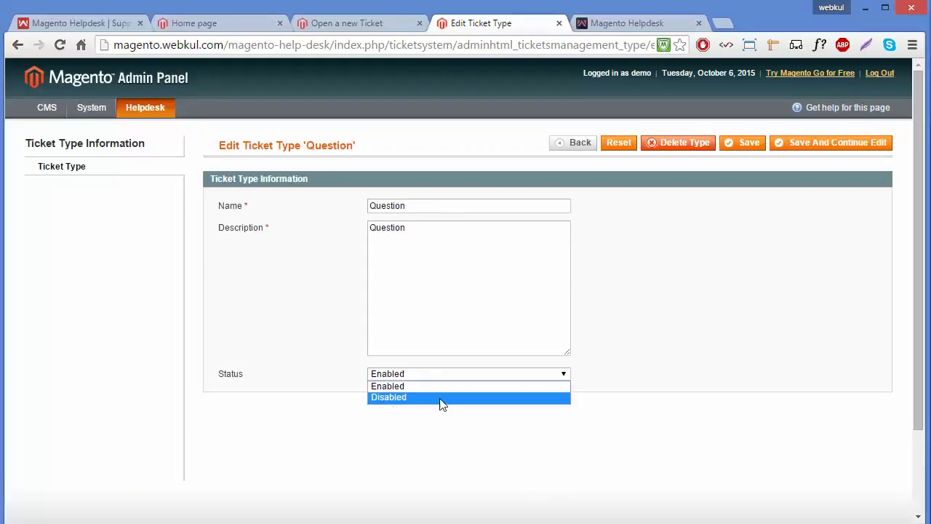
pyautogui.click(442, 387)
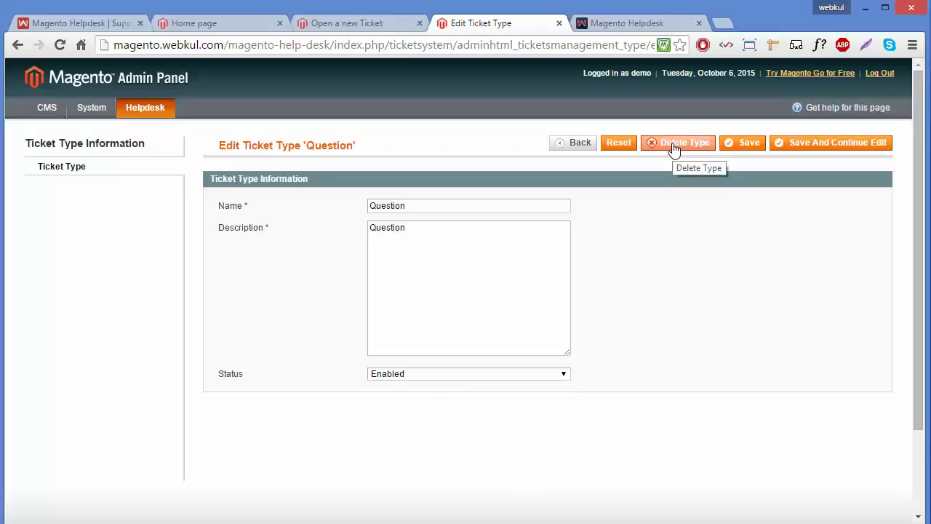
pyautogui.click(747, 147)
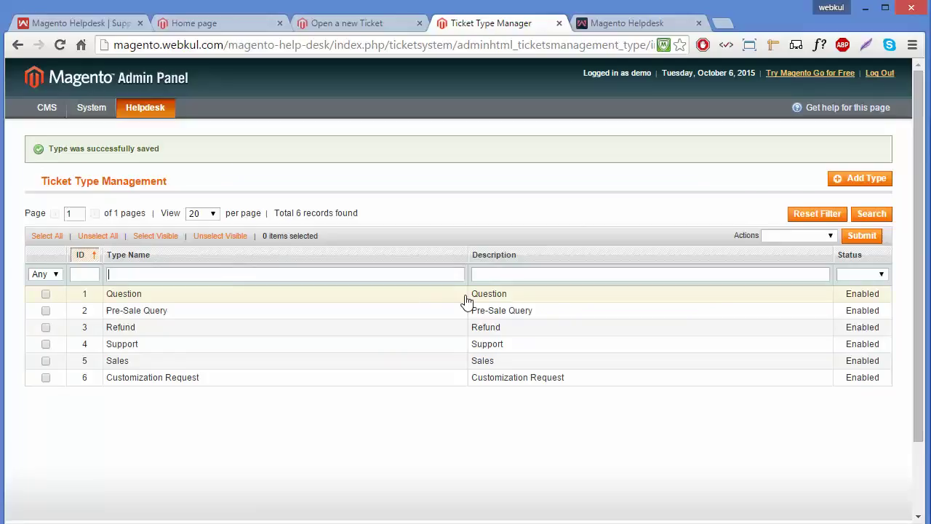
# Step: Select the Question and Pre-Sale Query types and view the available bulk actions without applying any
pyautogui.click(505, 271)
pyautogui.click(829, 235)
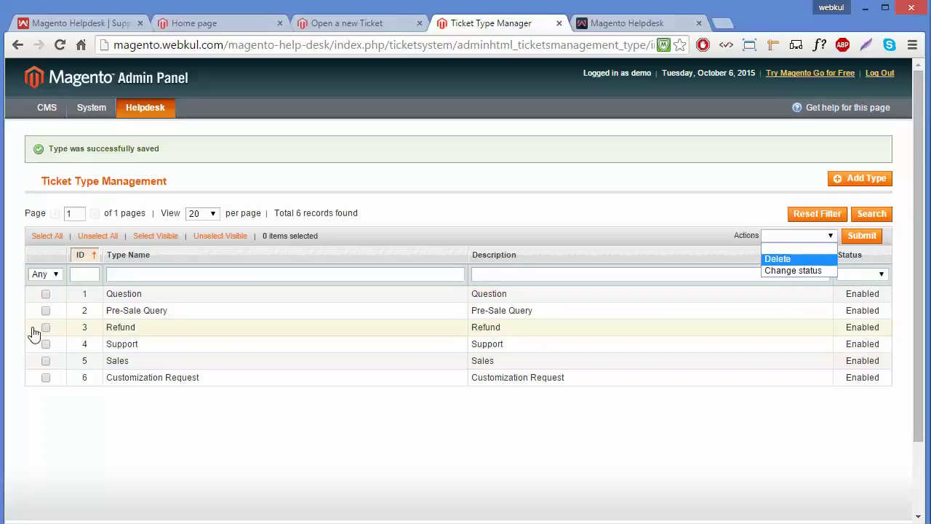
pyautogui.click(45, 294)
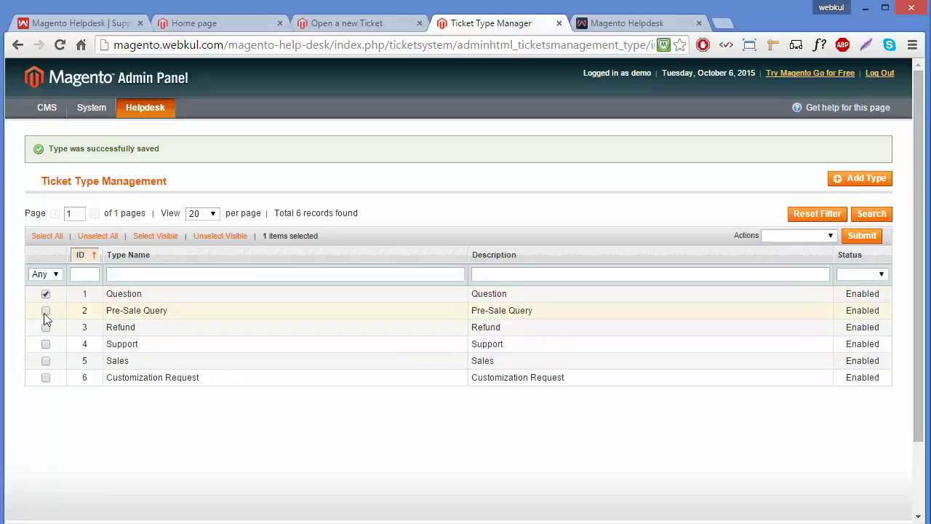
pyautogui.click(45, 310)
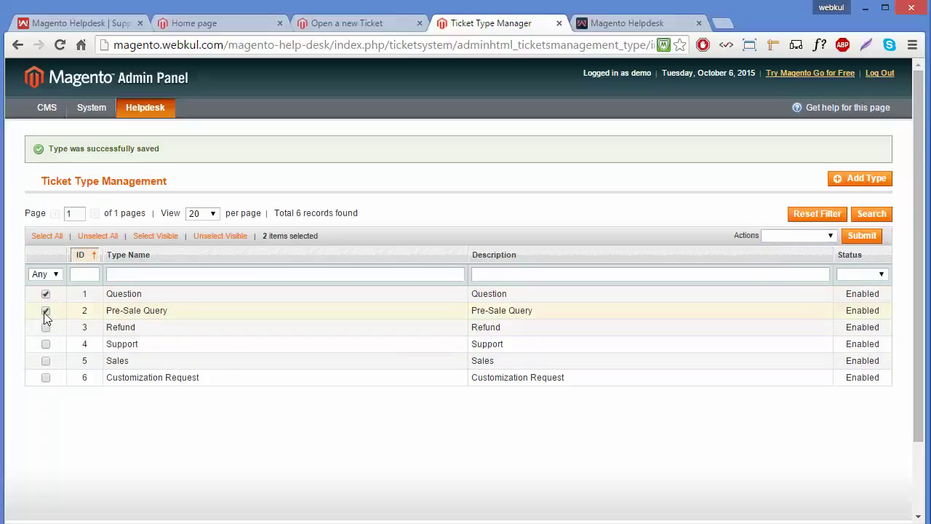
pyautogui.click(816, 231)
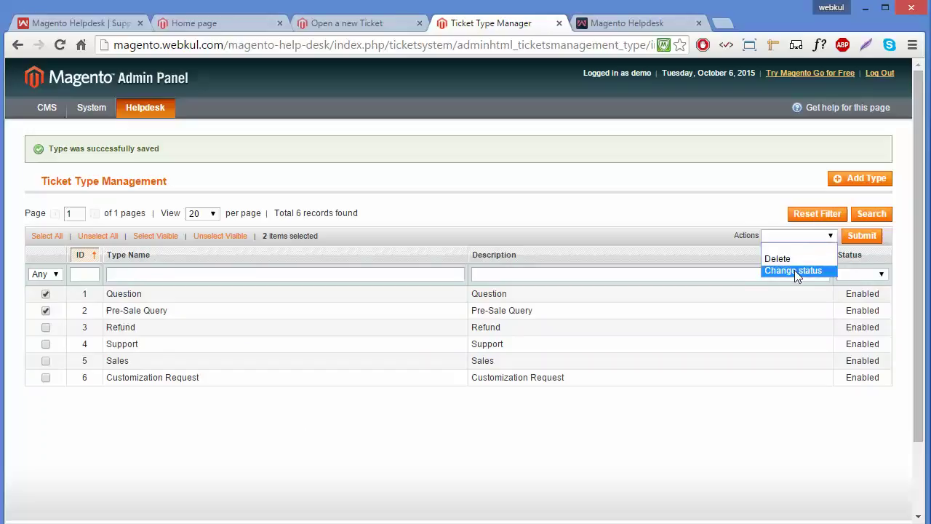
pyautogui.click(594, 468)
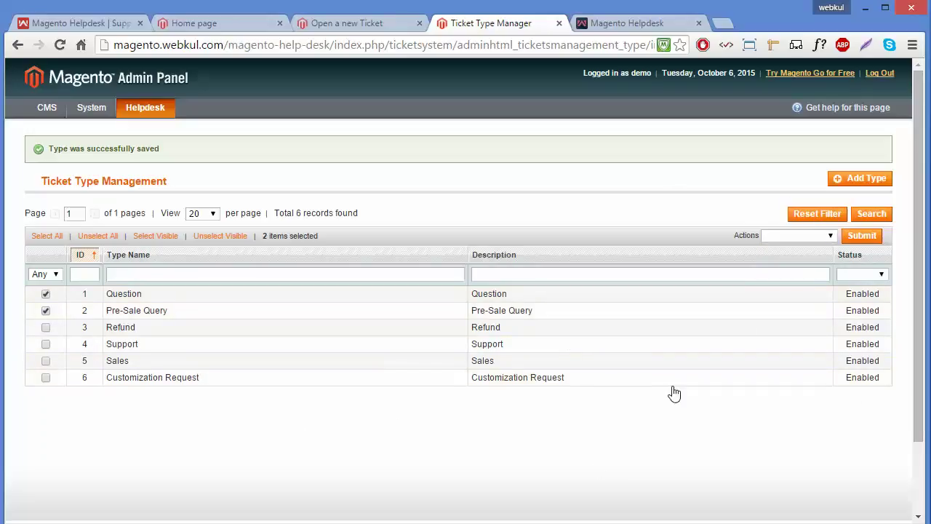
# Step: Add a ticket type named demo with the description "demo description" and status Enabled, and save it
pyautogui.click(857, 182)
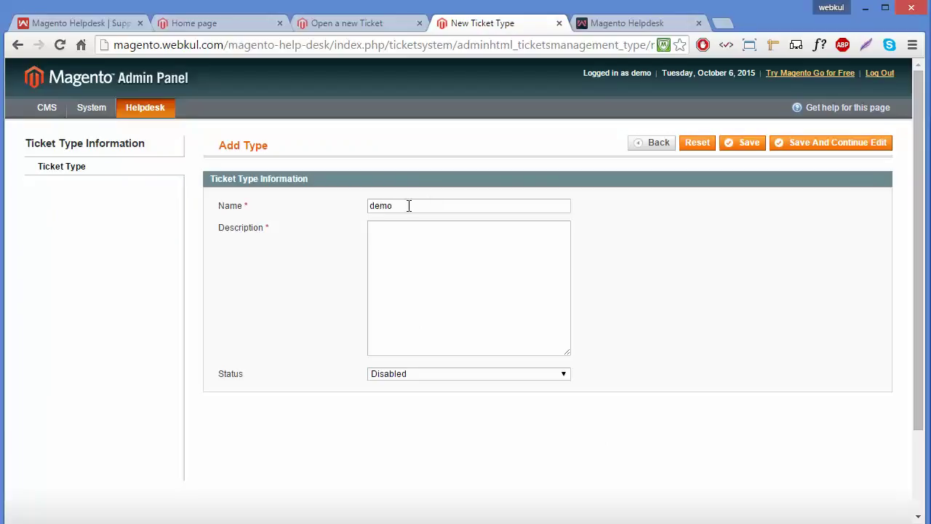
pyautogui.click(397, 230)
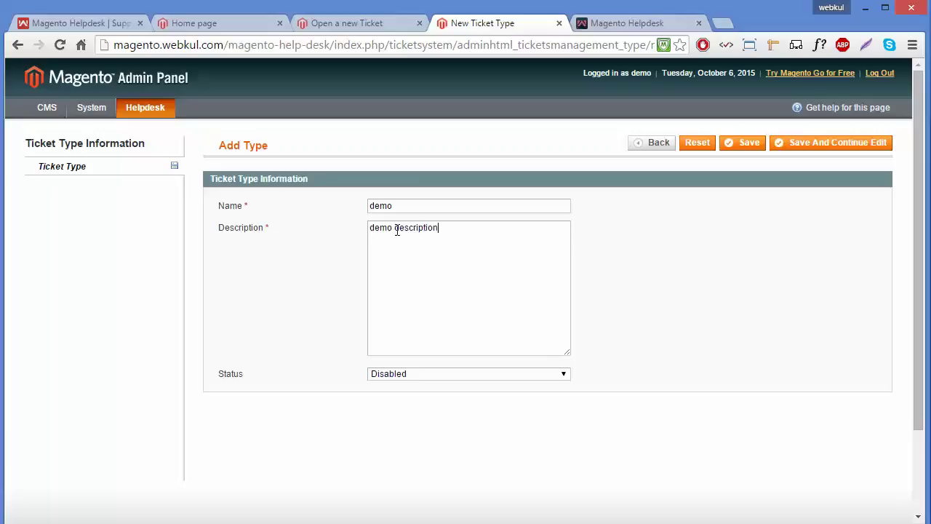
pyautogui.click(416, 376)
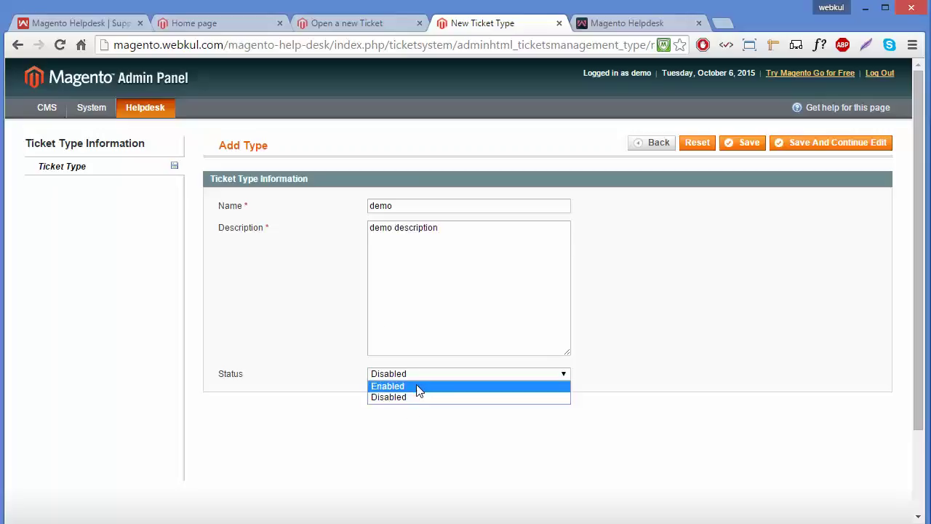
pyautogui.click(419, 386)
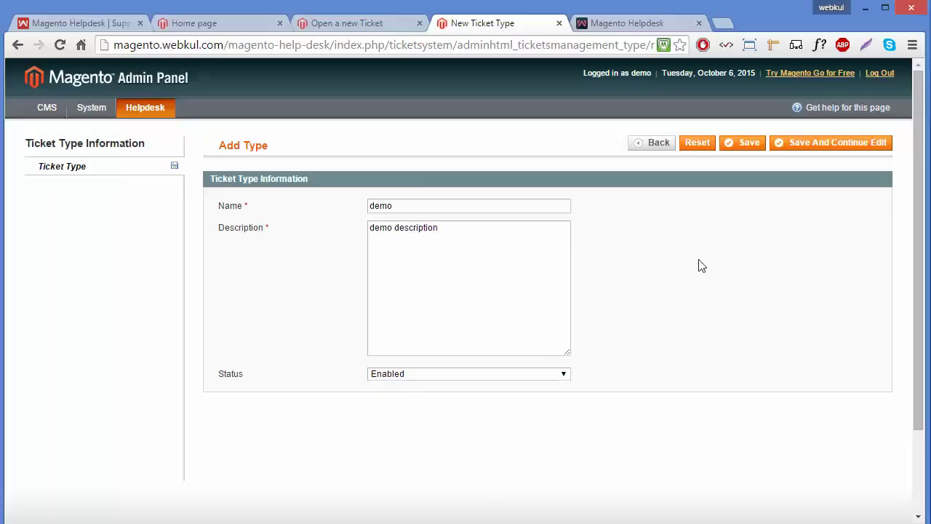
pyautogui.click(751, 150)
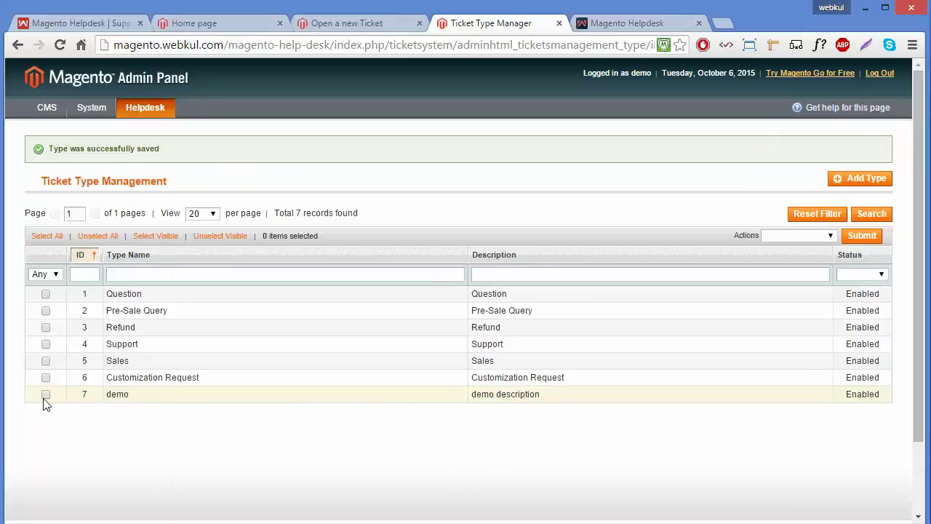
# Step: Delete the demo ticket type with the bulk Delete action and confirm the deletion
pyautogui.click(831, 237)
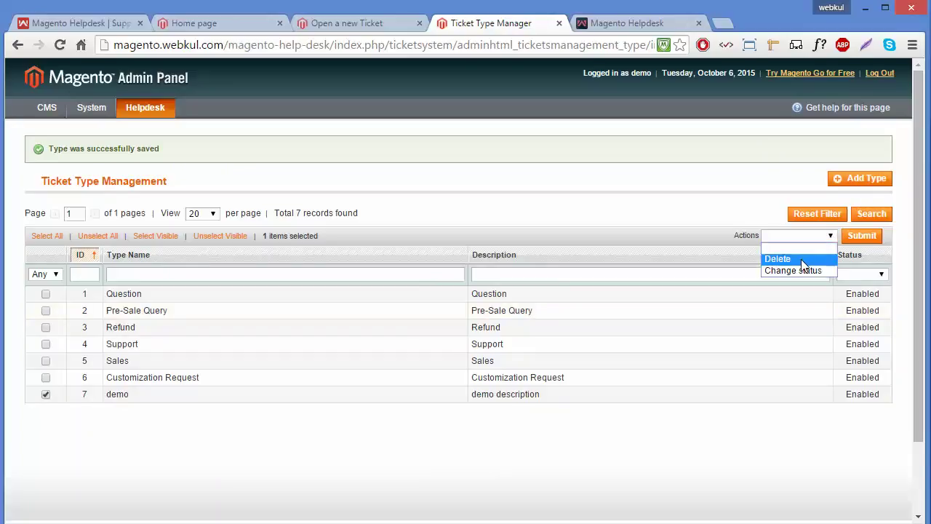
pyautogui.click(778, 258)
pyautogui.click(864, 237)
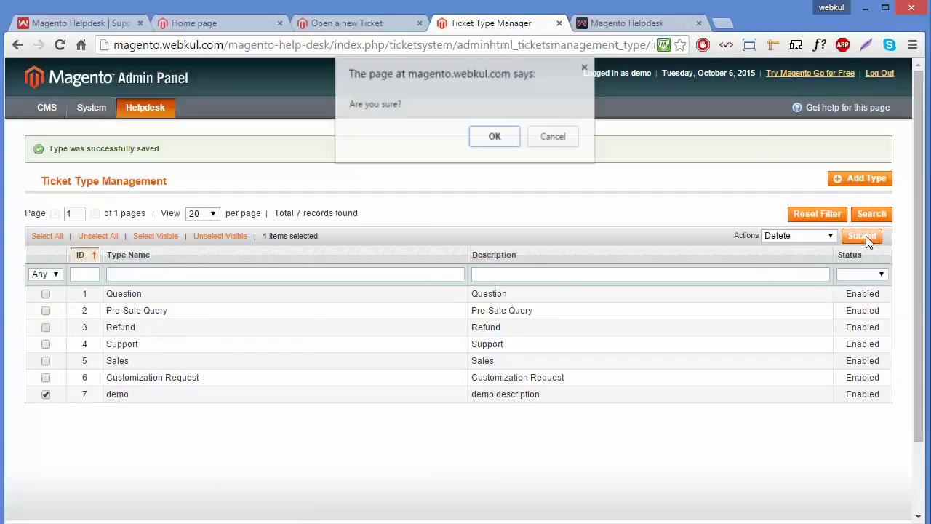
pyautogui.click(478, 142)
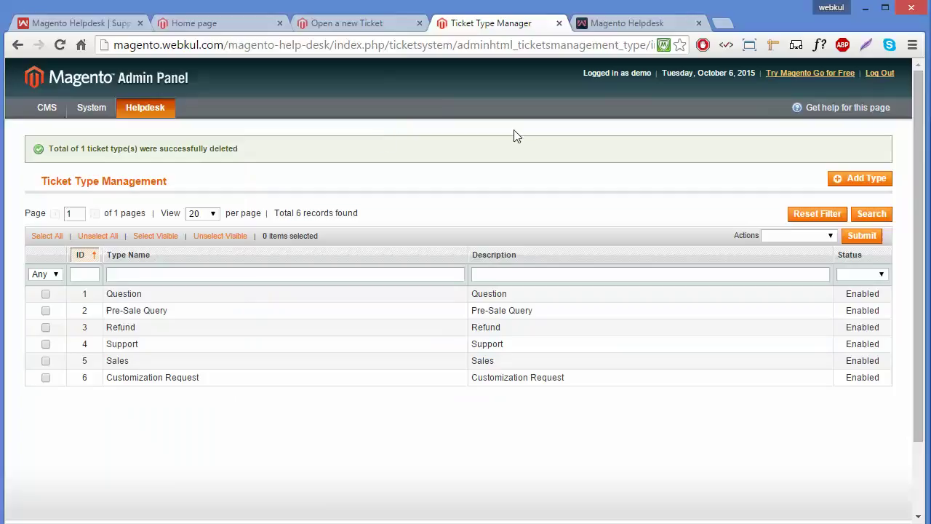
# Step: Go to ticket status management, open the Open status and save it with its status kept as Enabled
pyautogui.moveTo(161, 124)
pyautogui.moveTo(166, 146)
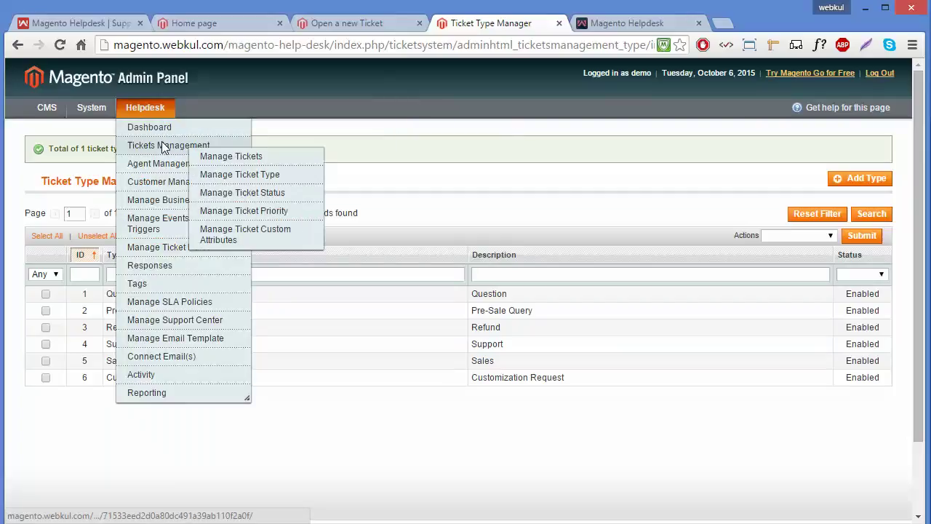
pyautogui.click(233, 193)
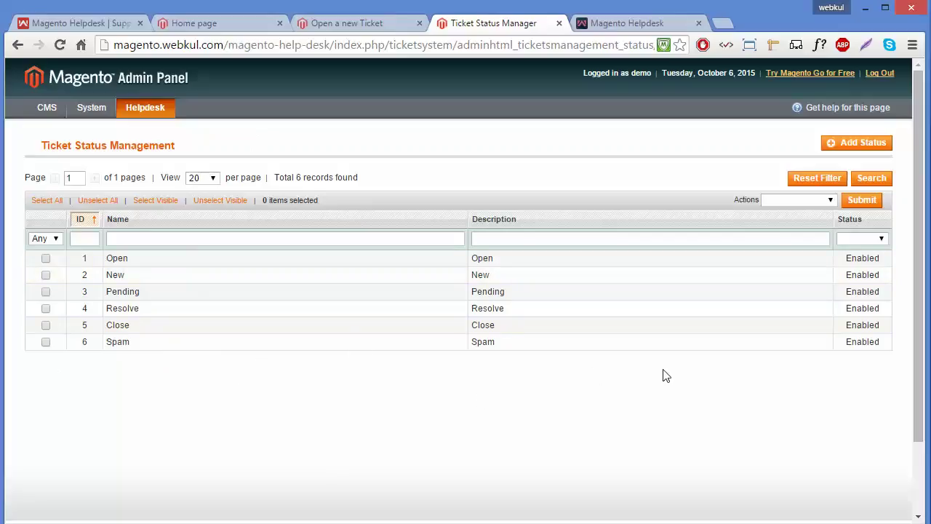
pyautogui.click(252, 264)
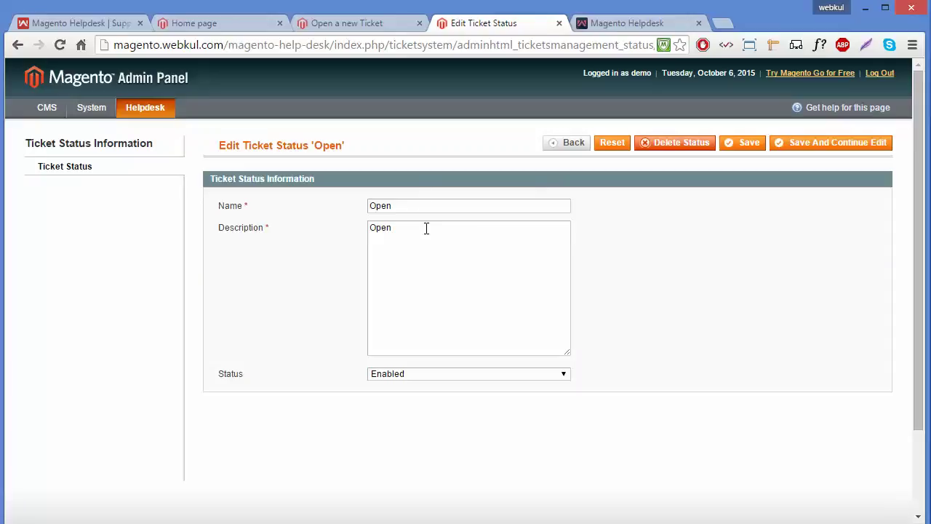
pyautogui.click(451, 375)
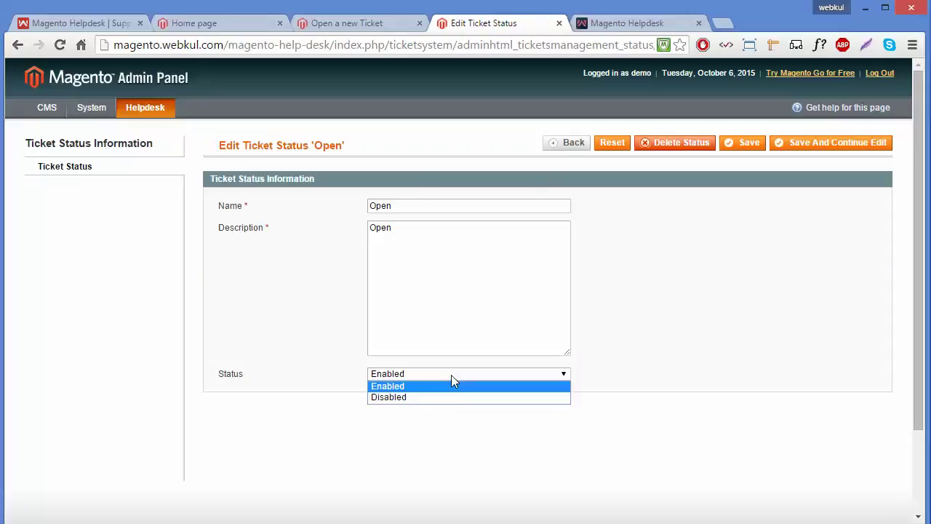
pyautogui.click(451, 375)
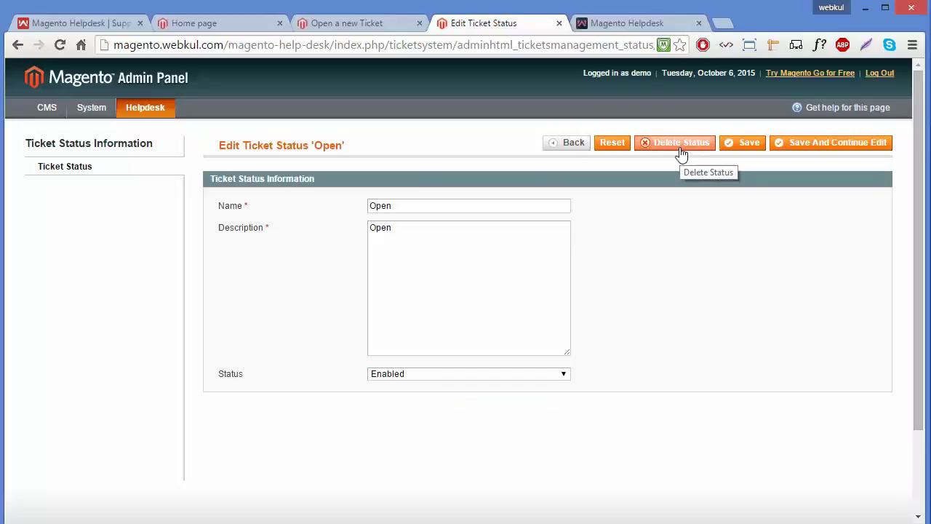
pyautogui.click(740, 149)
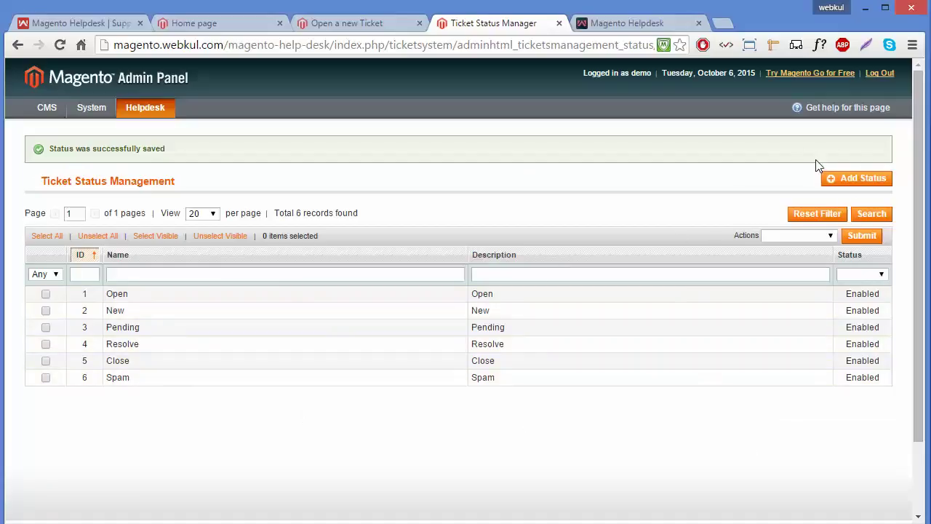
# Step: Add a ticket status named demo with the description "demo des" and status Enabled, and save it
pyautogui.click(852, 184)
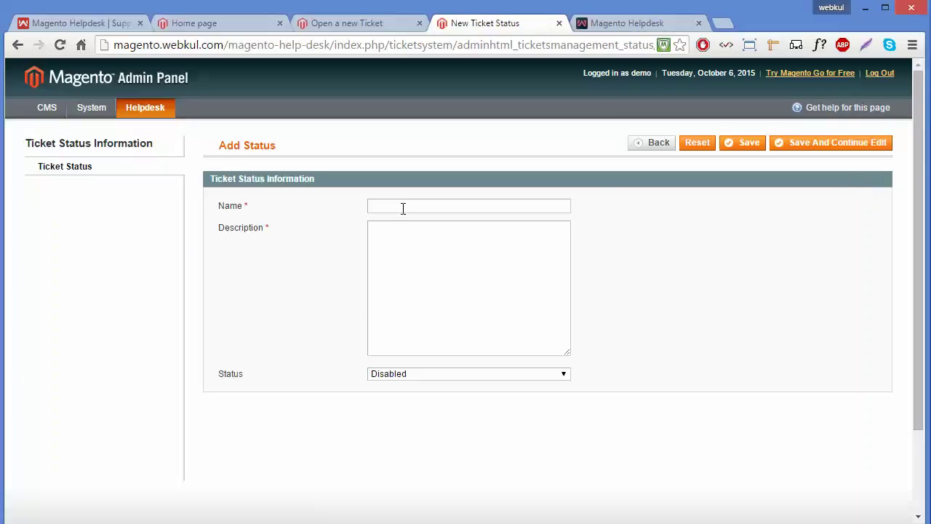
pyautogui.click(403, 206)
pyautogui.write('demo')
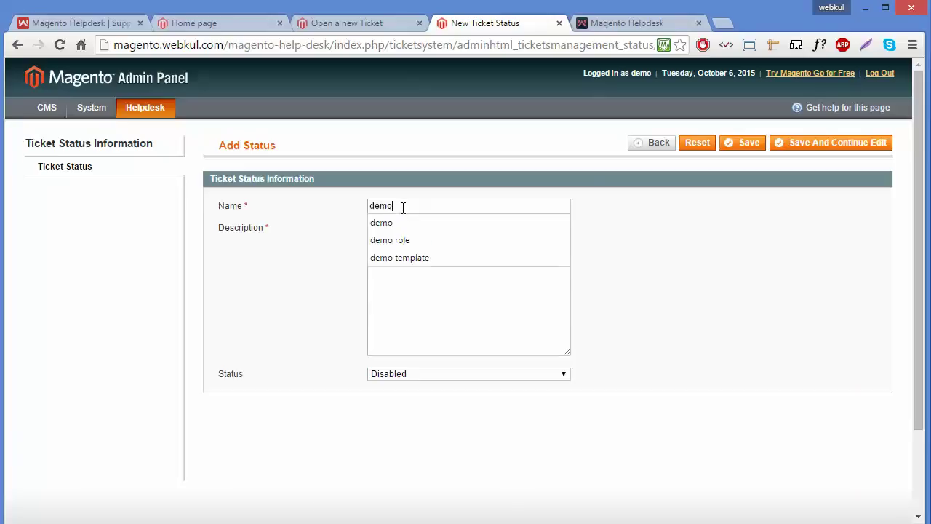
pyautogui.click(407, 272)
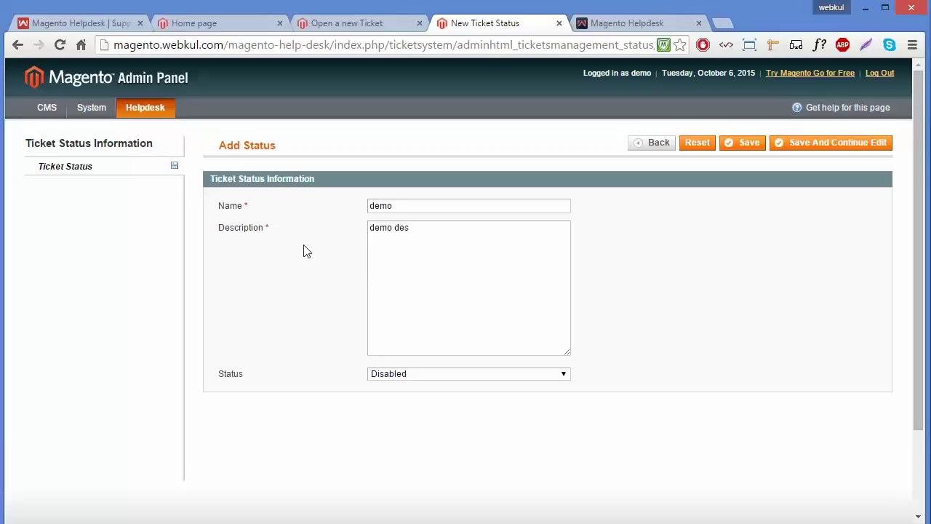
pyautogui.click(444, 375)
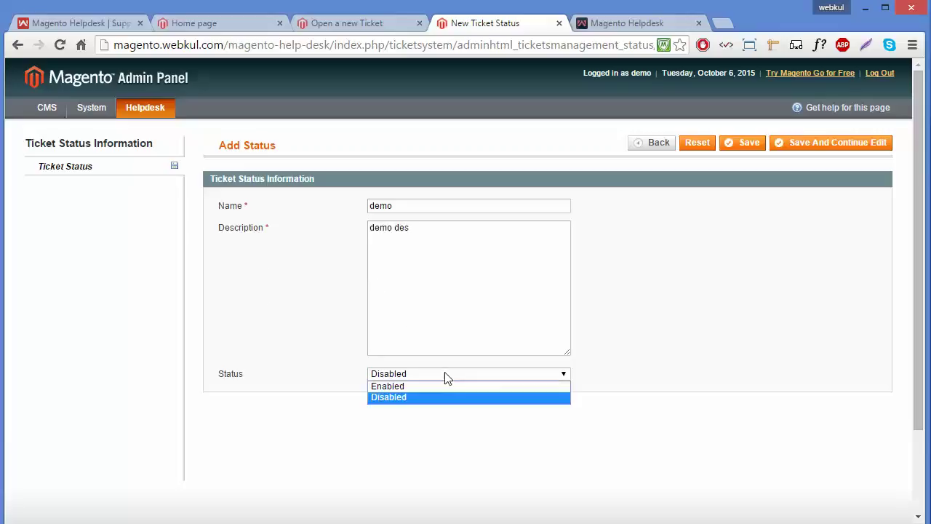
pyautogui.click(445, 387)
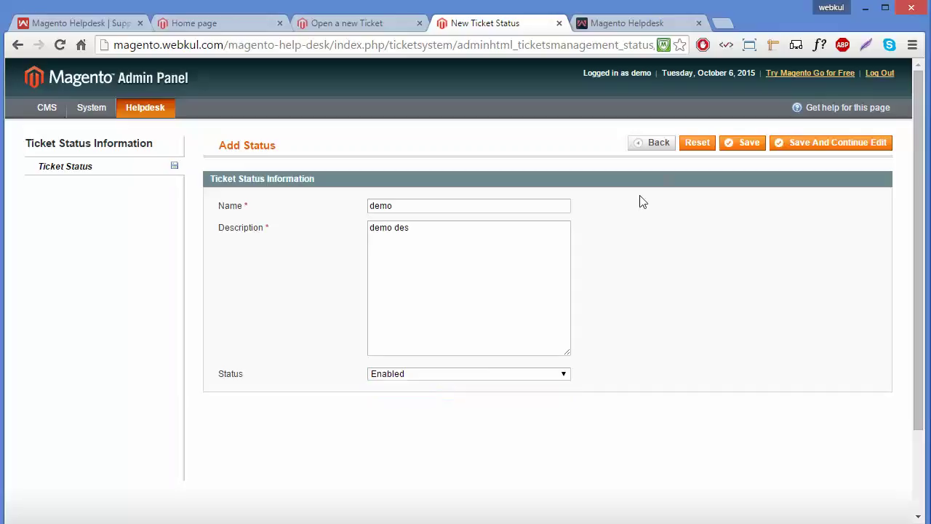
pyautogui.click(742, 156)
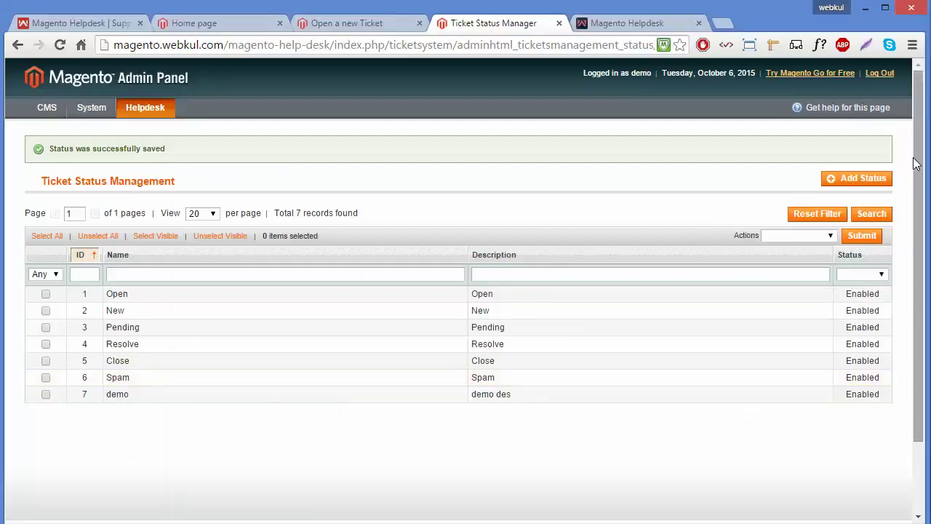
# Step: Delete the demo ticket status with the bulk Delete action and confirm the deletion
pyautogui.scroll(-1, 466, 291)
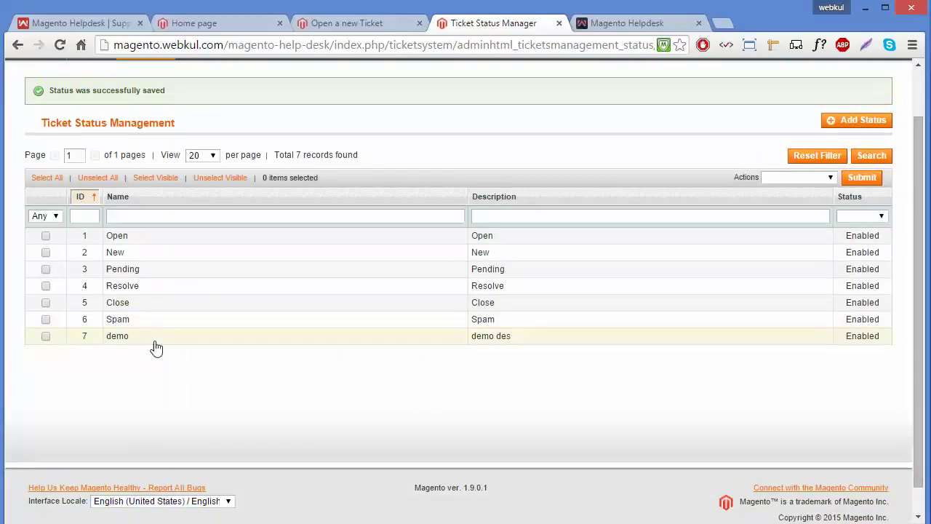
pyautogui.click(46, 337)
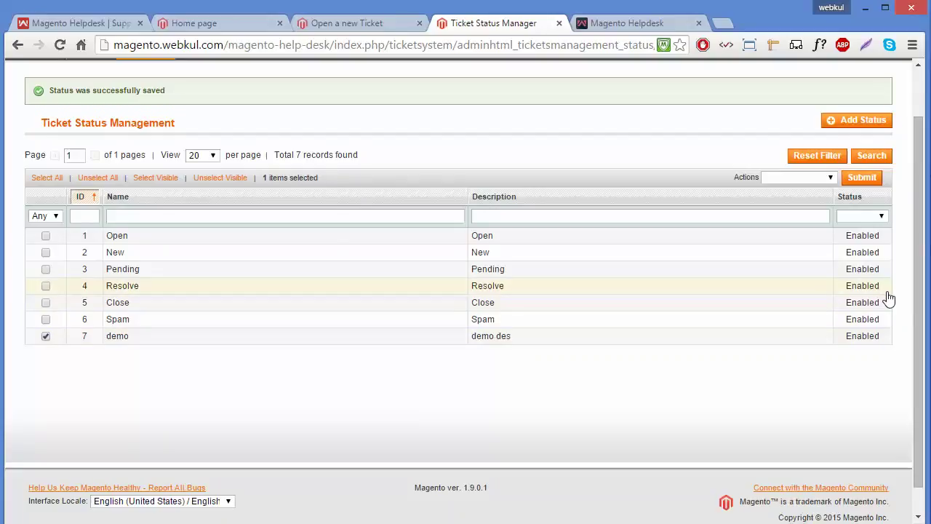
pyautogui.scroll(1, 922, 304)
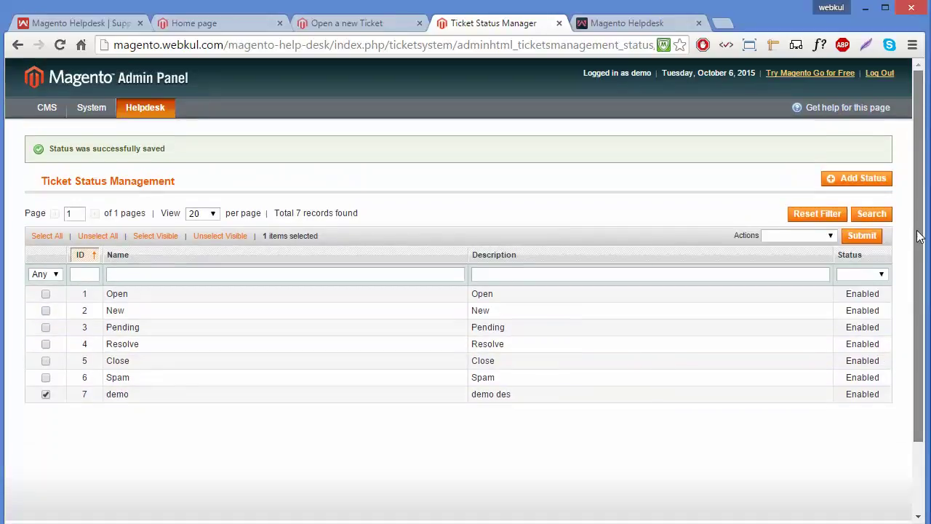
pyautogui.click(833, 236)
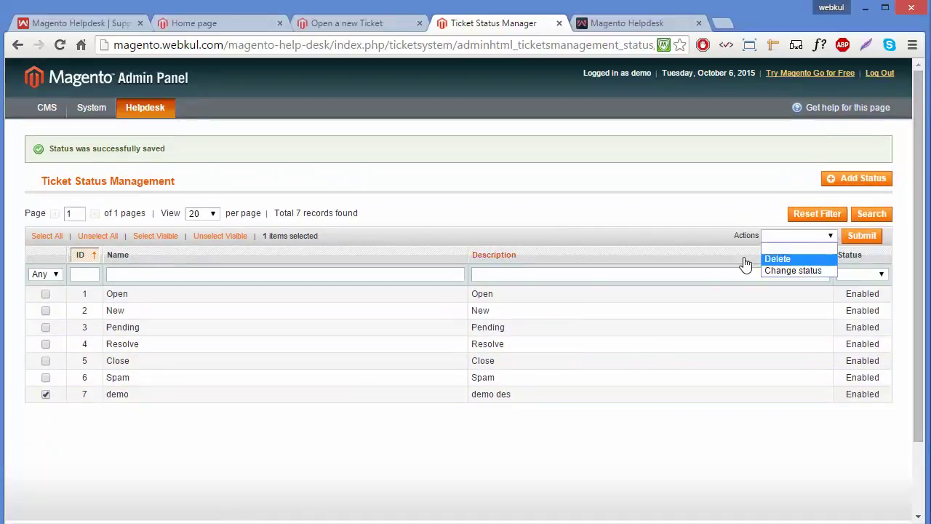
pyautogui.click(798, 260)
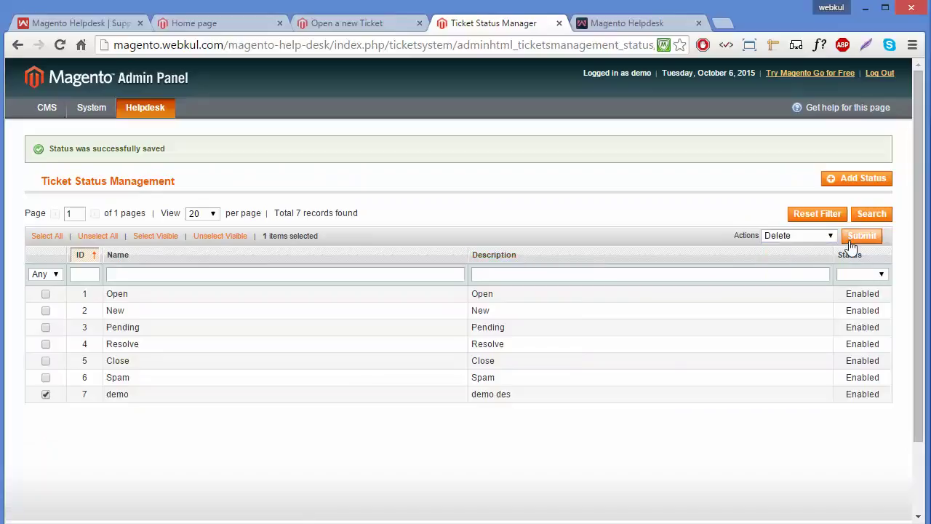
pyautogui.click(857, 236)
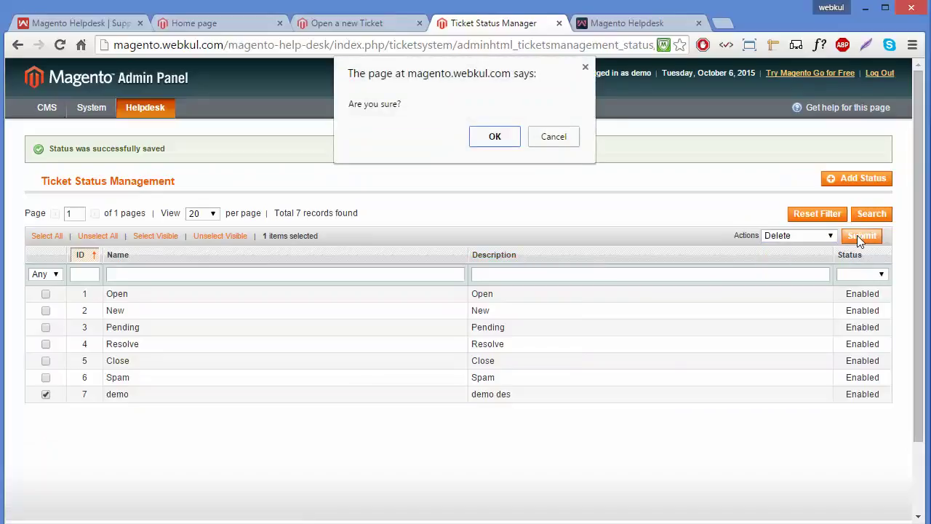
pyautogui.click(495, 137)
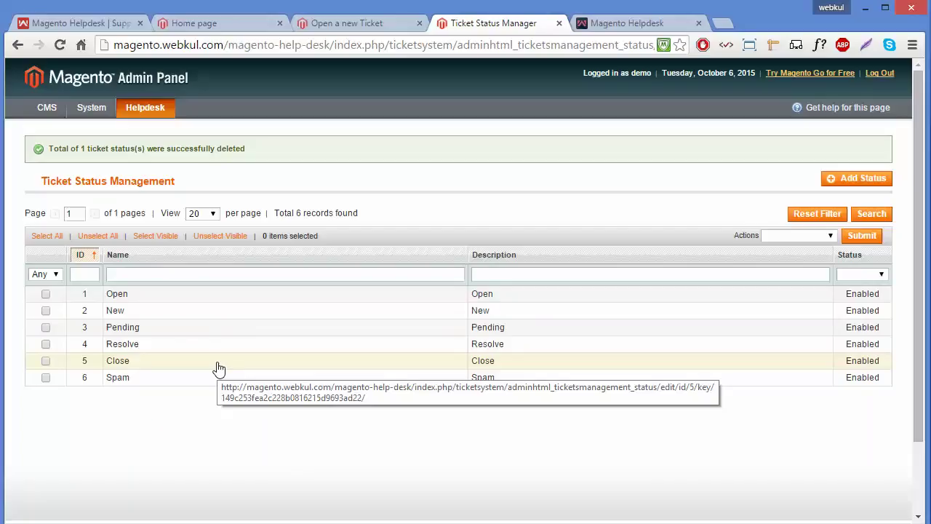
# Step: Go to ticket priority management, open the High priority and save it with its status kept as Enabled
pyautogui.moveTo(146, 111)
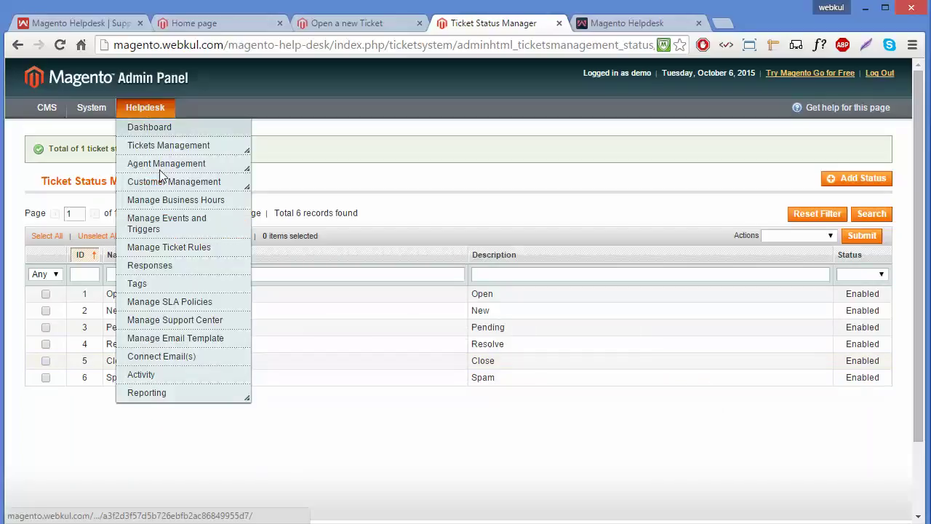
pyautogui.moveTo(166, 161)
pyautogui.moveTo(181, 146)
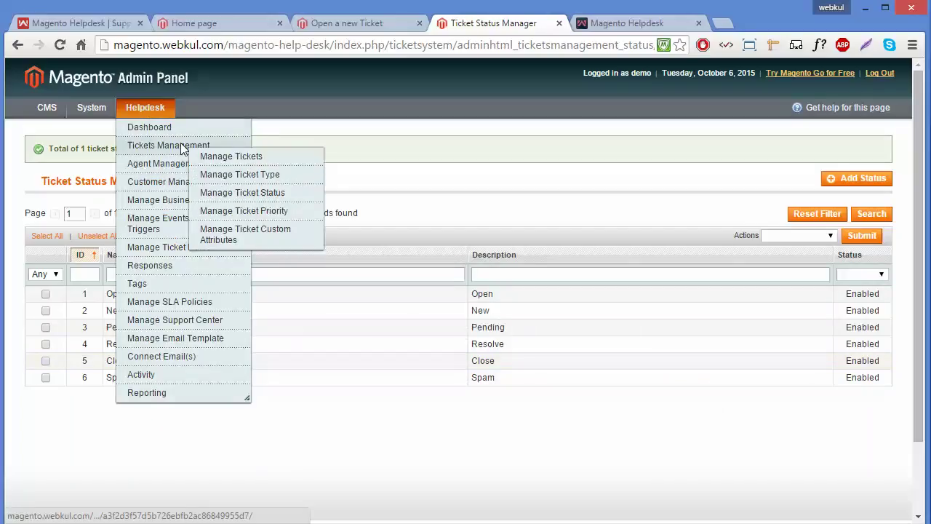
pyautogui.click(253, 212)
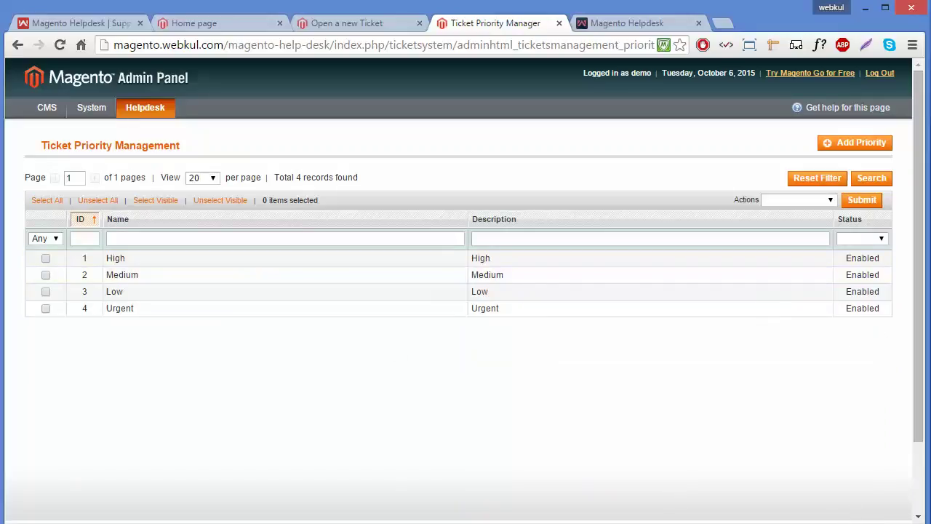
pyautogui.click(248, 263)
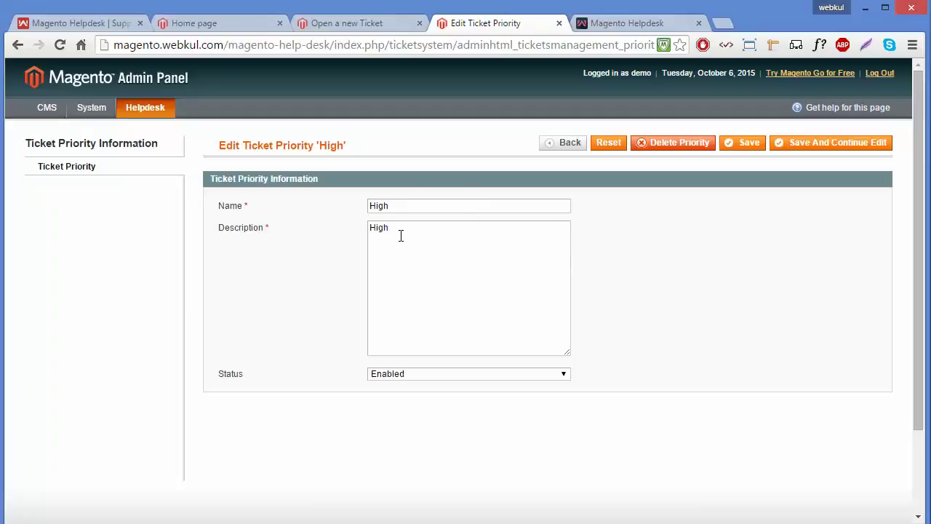
pyautogui.click(430, 374)
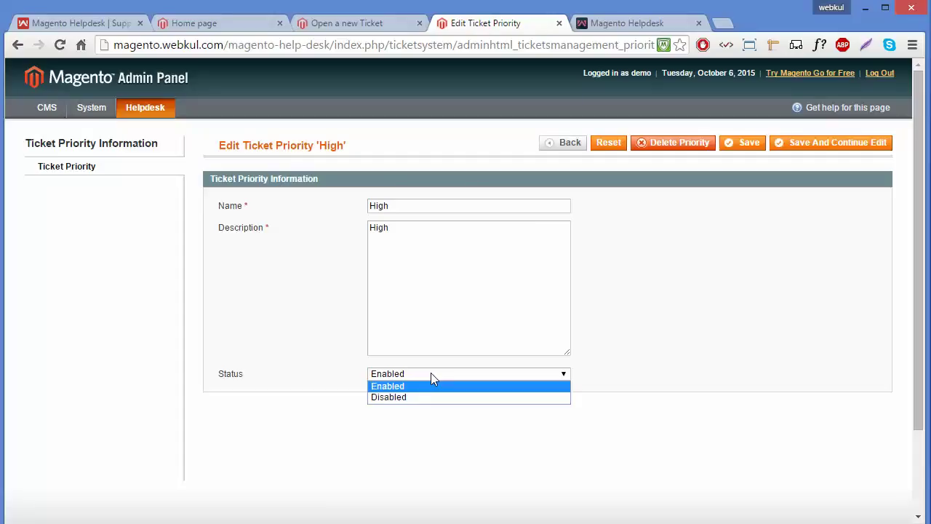
pyautogui.click(430, 374)
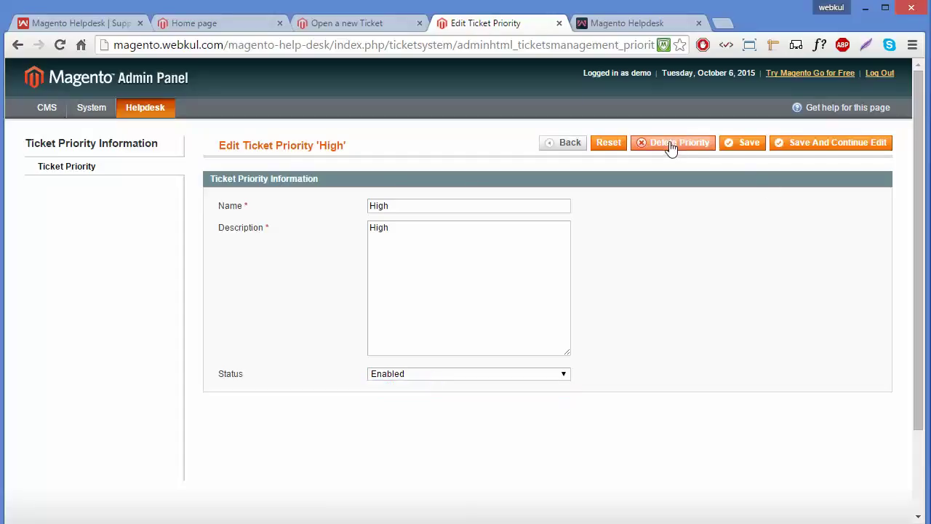
pyautogui.click(756, 151)
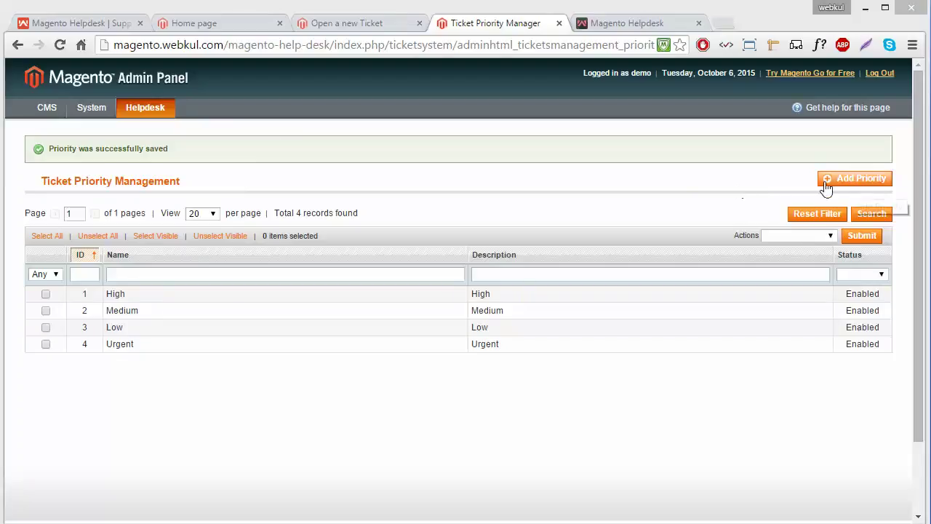
# Step: Open the order_id attribute in ticket custom attribute management and review its Field Dependency, Values Required and Input Validation options
pyautogui.moveTo(142, 115)
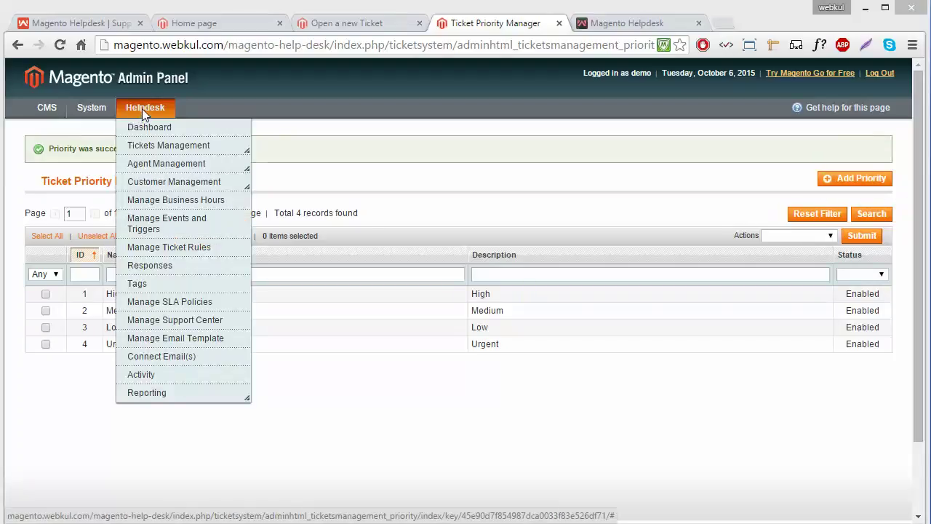
pyautogui.moveTo(178, 143)
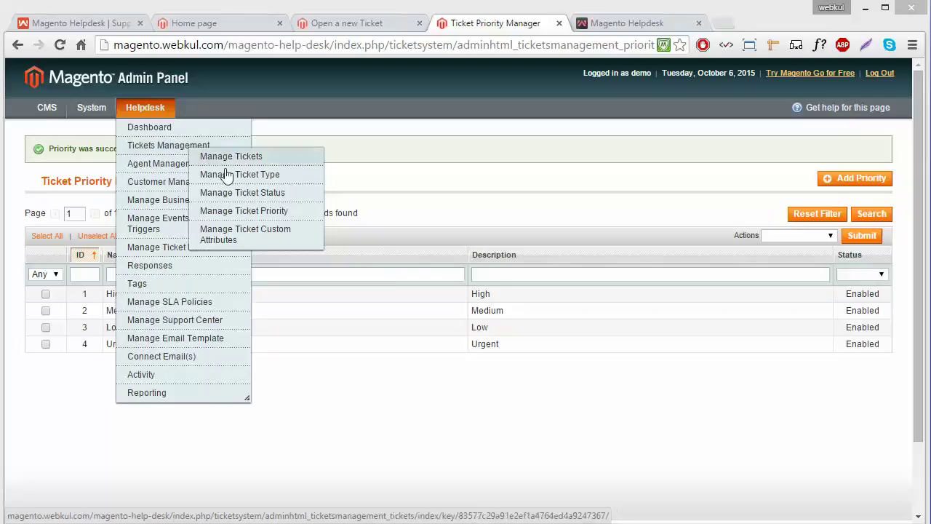
pyautogui.click(250, 231)
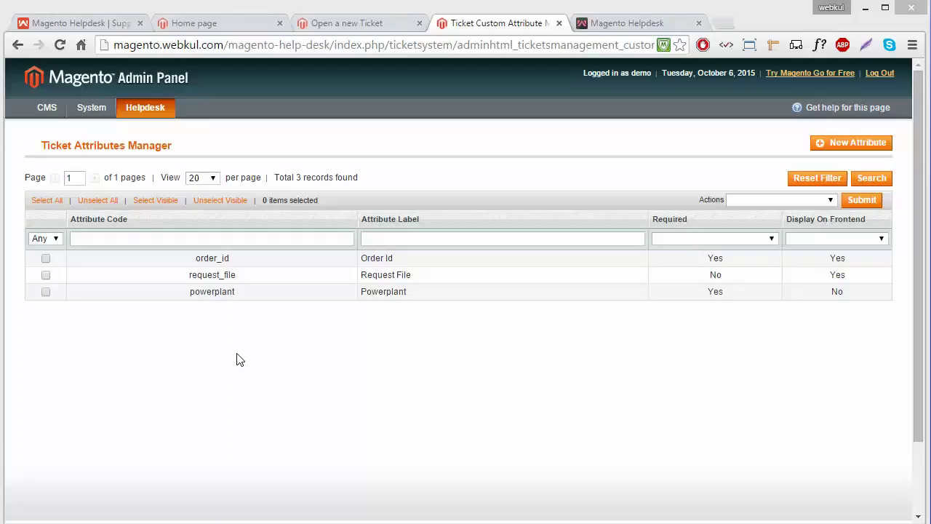
pyautogui.click(262, 268)
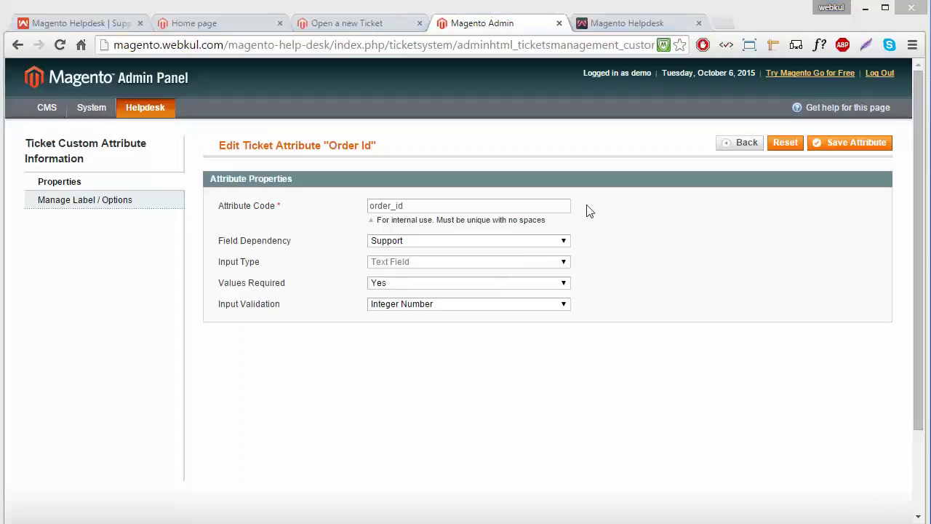
pyautogui.click(532, 245)
pyautogui.click(531, 248)
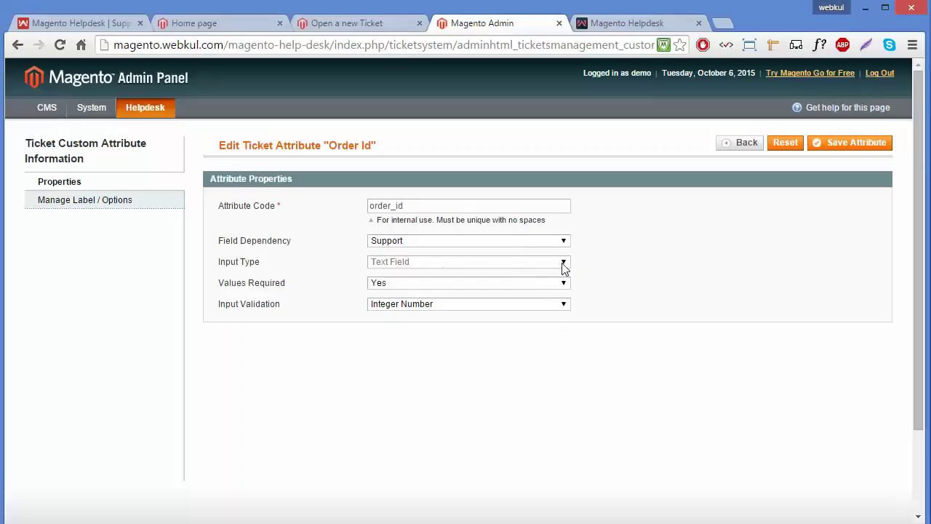
pyautogui.click(426, 285)
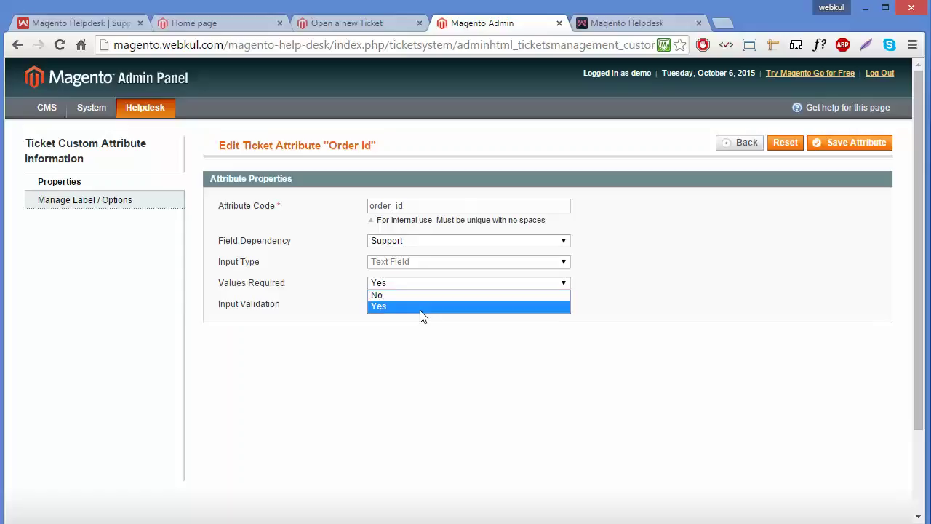
pyautogui.click(422, 306)
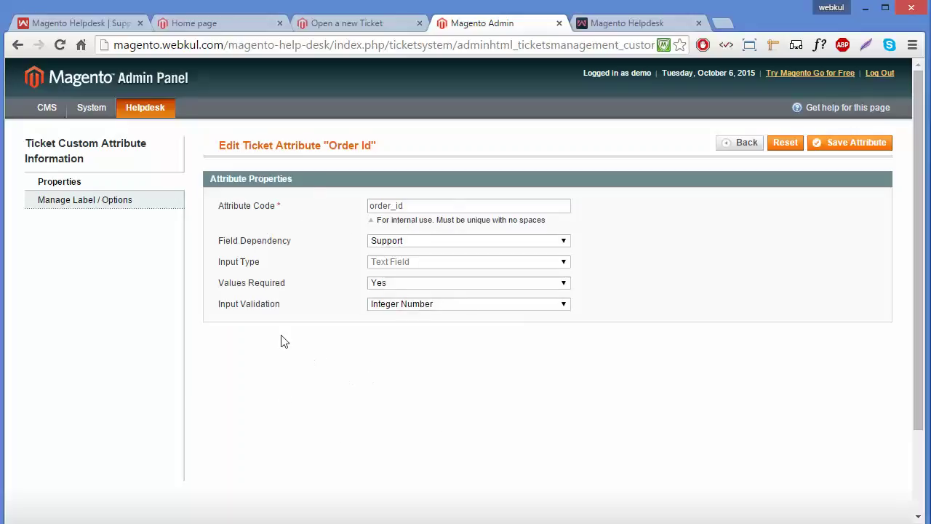
pyautogui.click(459, 304)
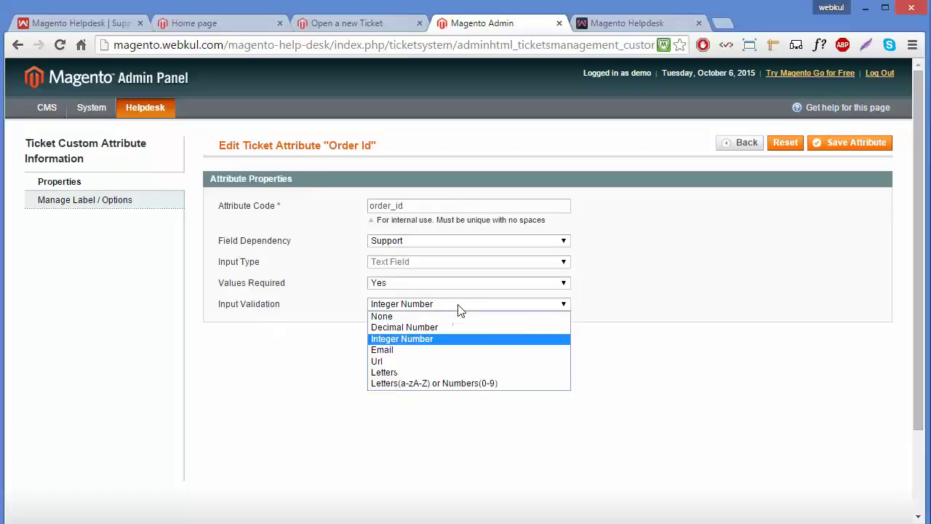
pyautogui.click(459, 305)
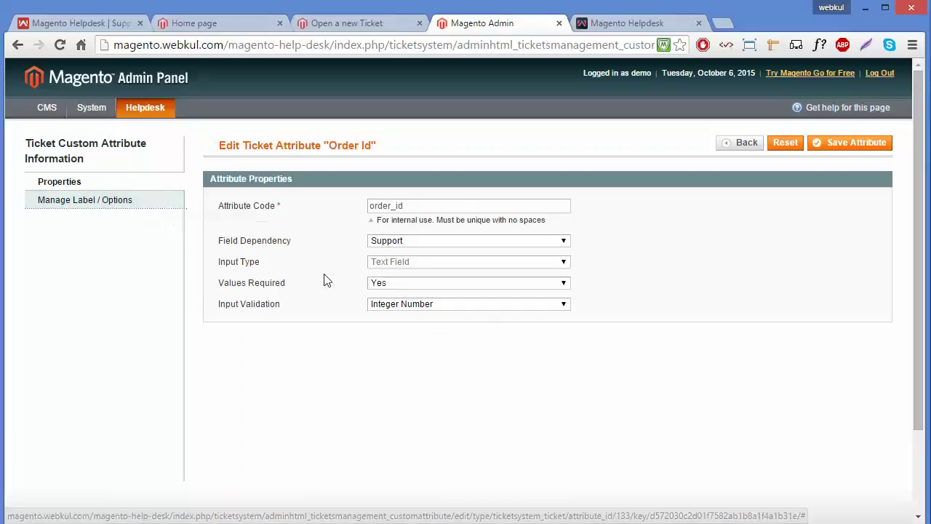
# Step: Set the RWD title of the order_id attribute to "Order id" in its labels and save the attribute
pyautogui.click(142, 201)
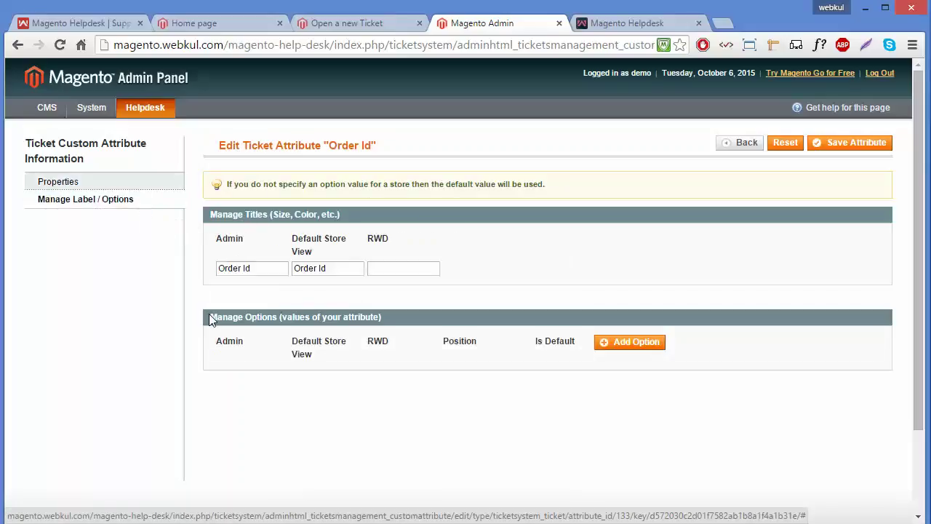
pyautogui.click(262, 267)
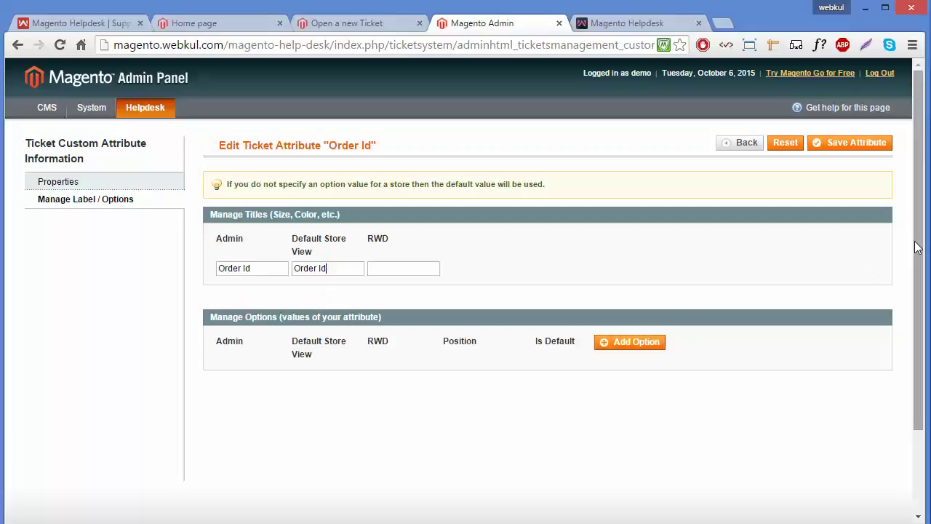
pyautogui.scroll(-1, 916, 248)
pyautogui.scroll(1, 916, 248)
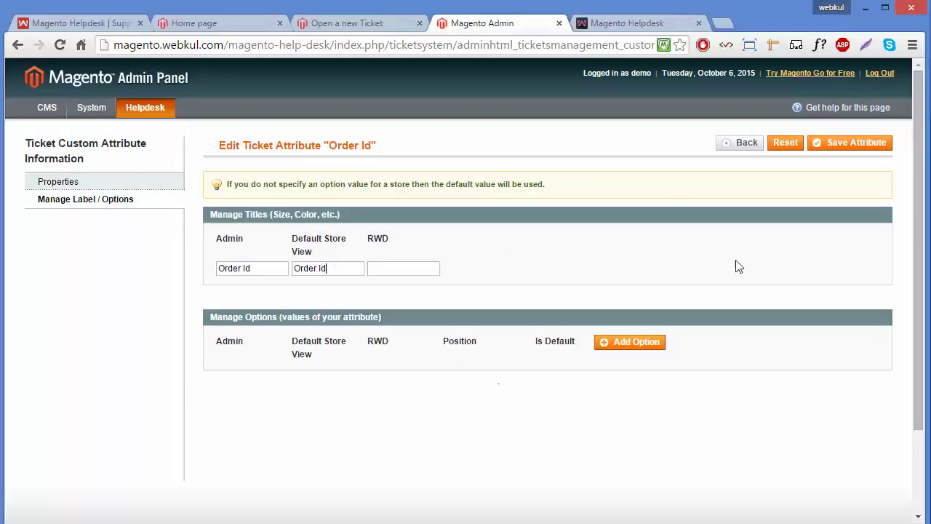
pyautogui.click(850, 145)
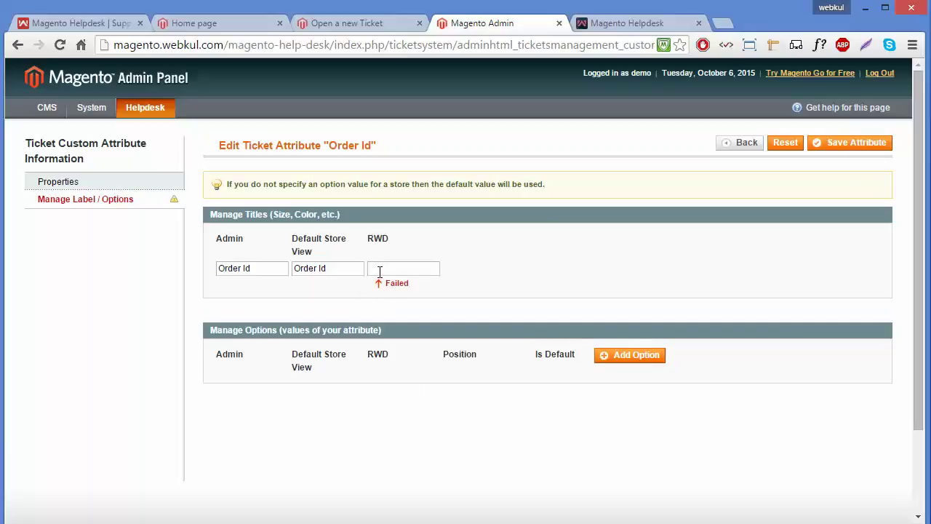
pyautogui.write('Order id')
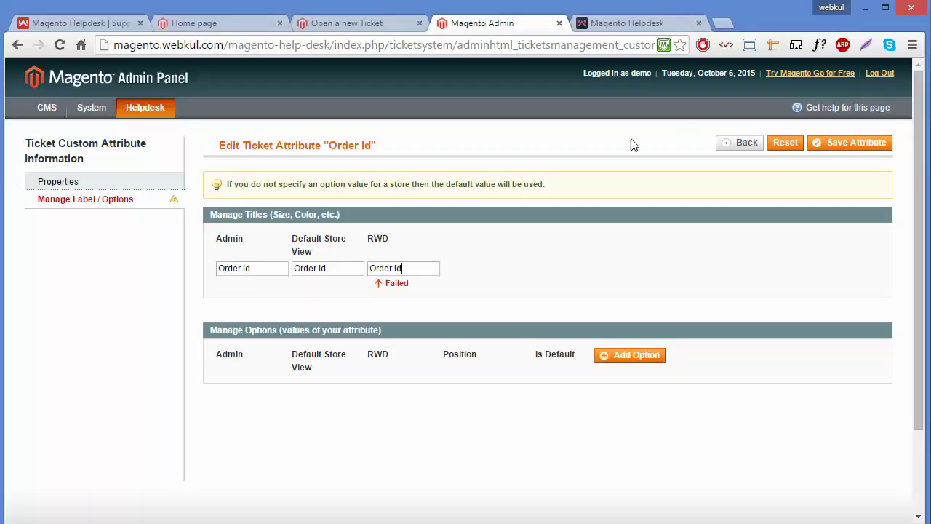
pyautogui.click(834, 148)
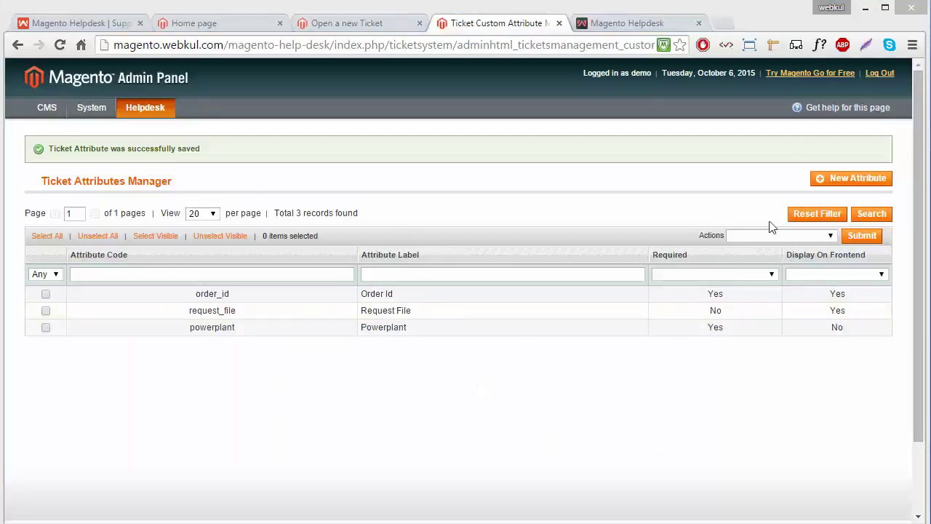
# Step: Start a new ticket attribute with the code Addition_info and the field dependency Question
pyautogui.click(846, 179)
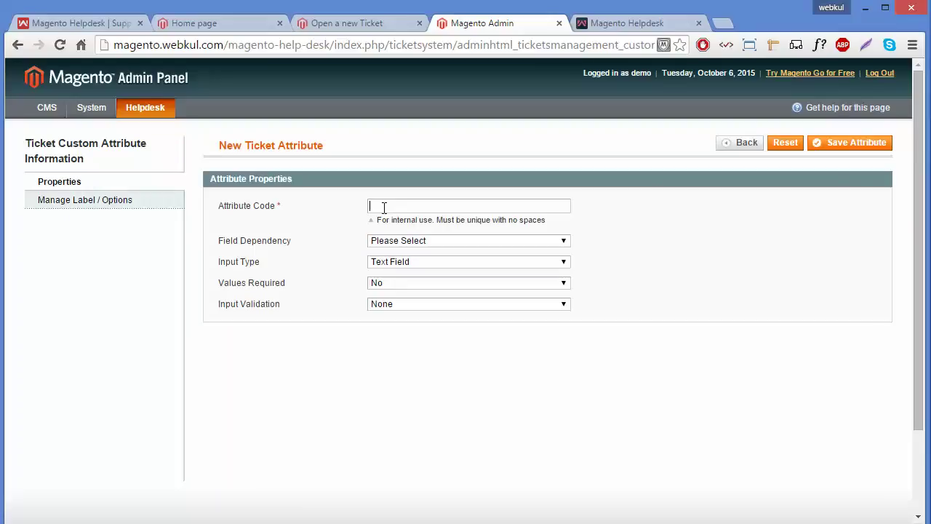
pyautogui.write('A')
pyautogui.write('ddition_')
pyautogui.write(' in')
pyautogui.write('nfo')
pyautogui.click(431, 242)
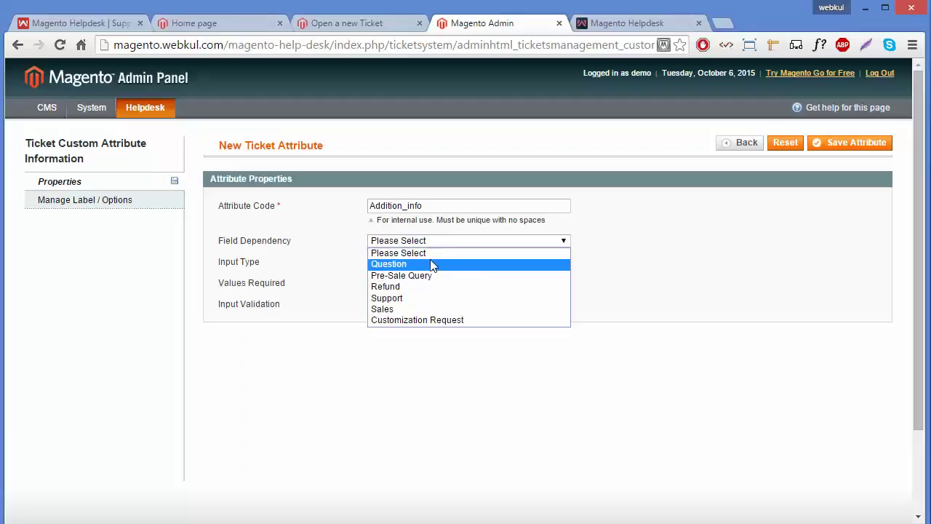
pyautogui.click(431, 264)
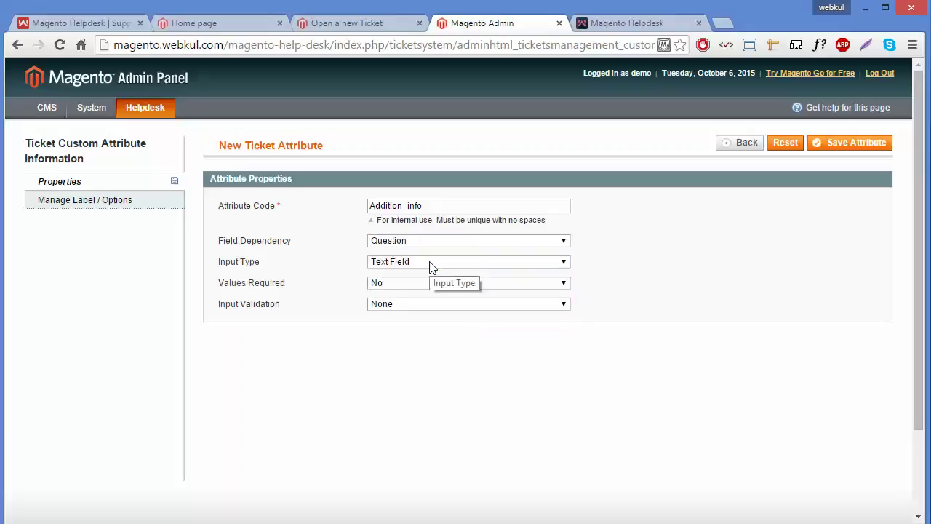
# Step: Review the input type choices and set the new attribute's input type to Text Area
pyautogui.click(430, 264)
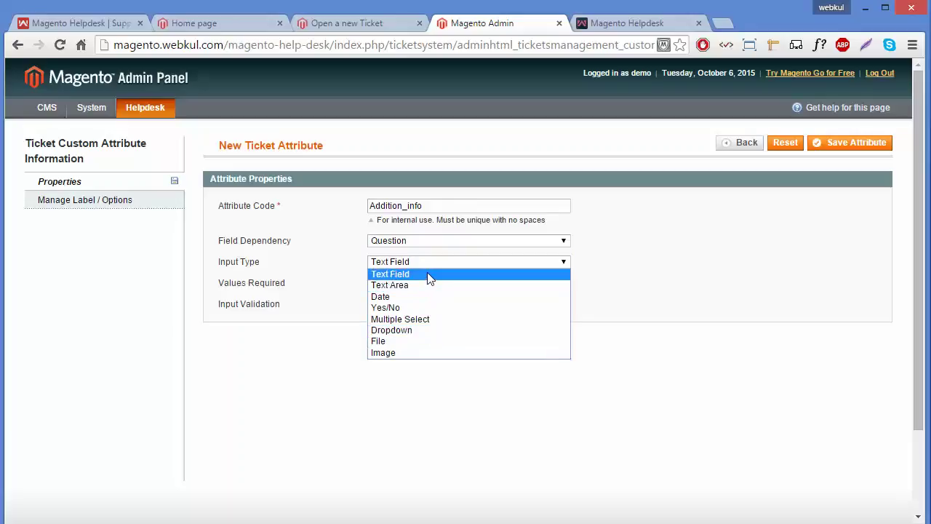
pyautogui.click(427, 275)
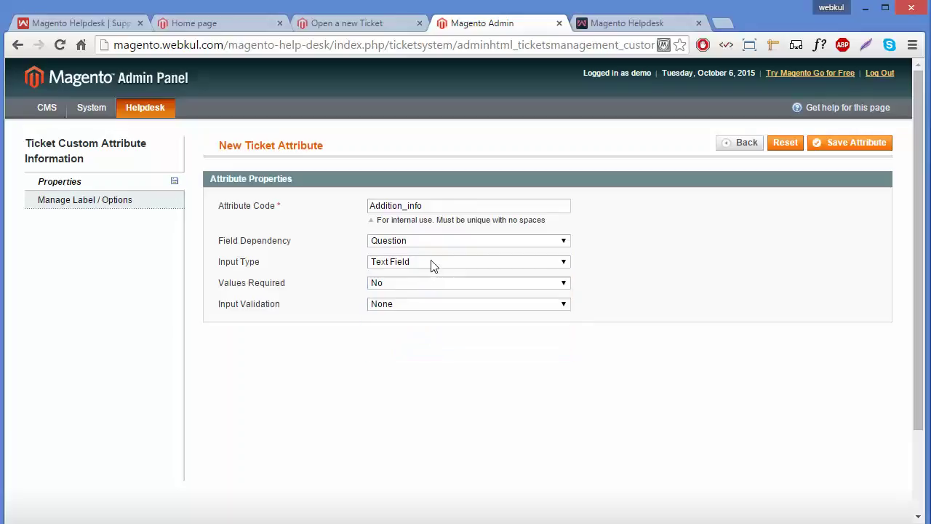
pyautogui.click(430, 262)
pyautogui.click(427, 289)
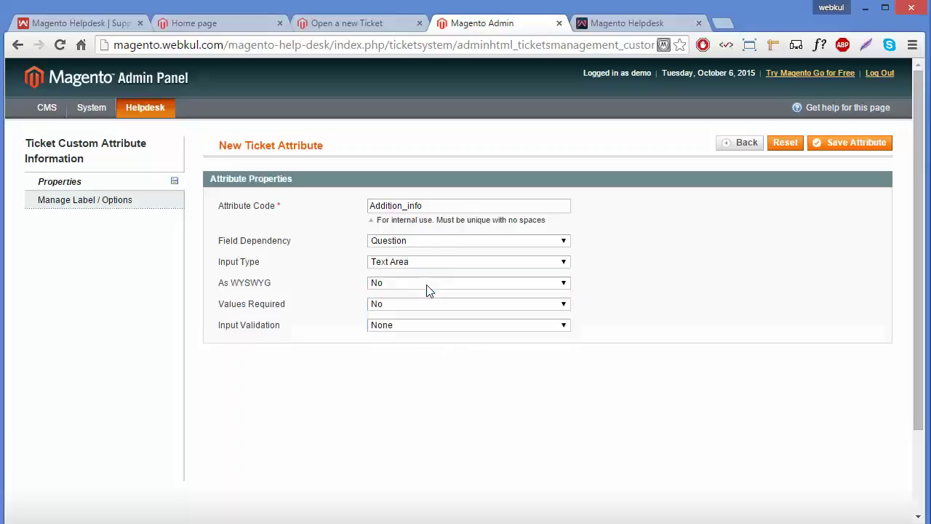
# Step: Review the Input Type and As WYSWYG choices for the new attribute, keeping Text Area and No
pyautogui.click(429, 262)
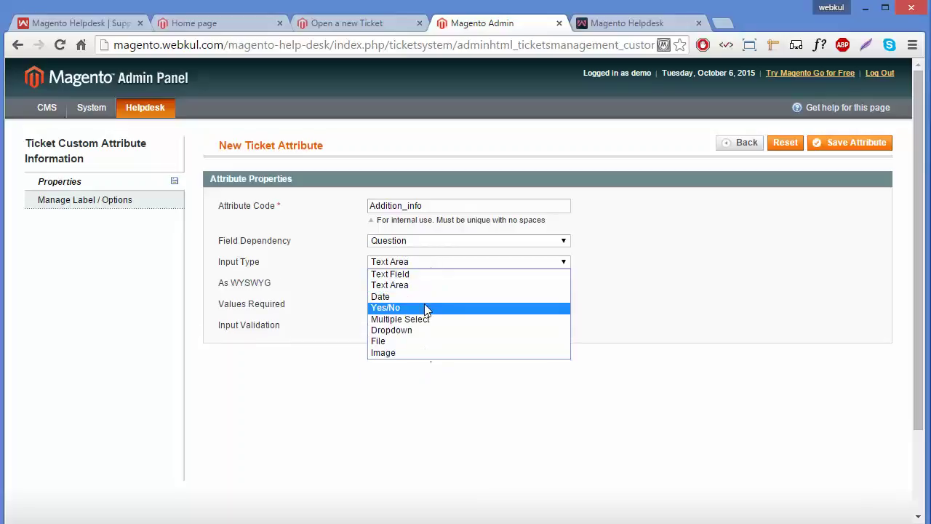
pyautogui.click(606, 254)
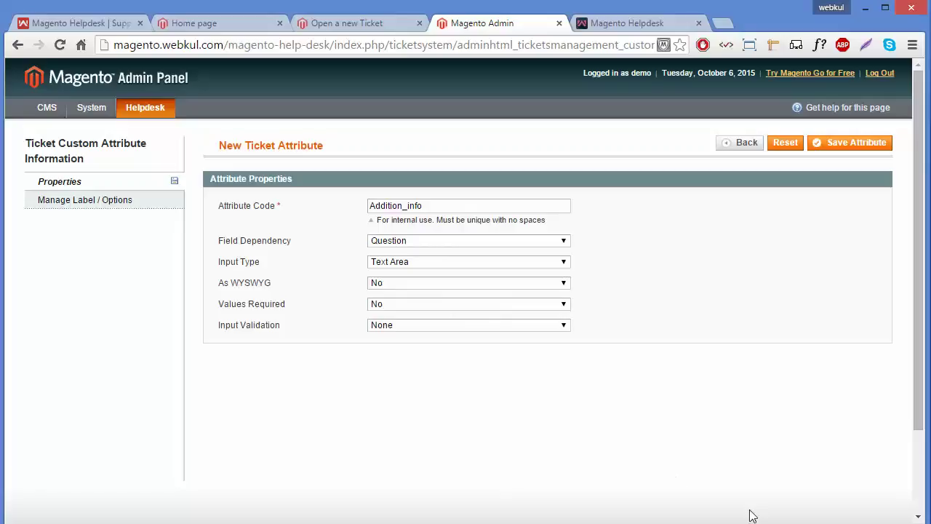
pyautogui.click(413, 289)
pyautogui.click(413, 289)
# Step: Review the Values Required and Input Validation choices for the new attribute, leaving them at No and None
pyautogui.click(438, 305)
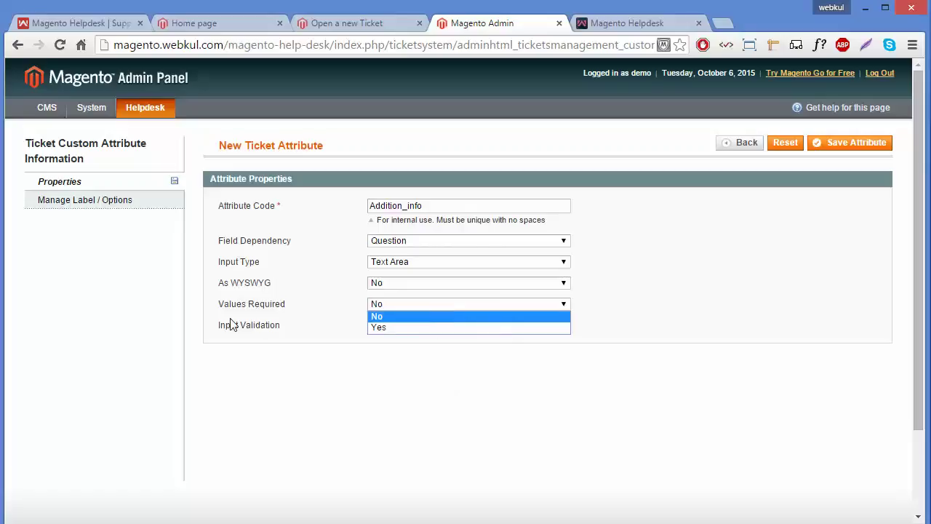
pyautogui.click(411, 321)
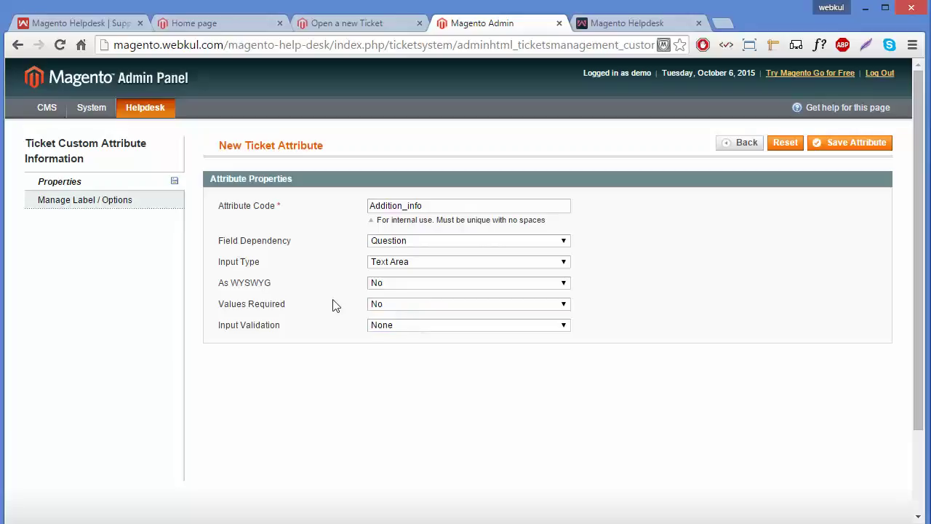
pyautogui.click(385, 307)
pyautogui.click(390, 331)
pyautogui.click(395, 308)
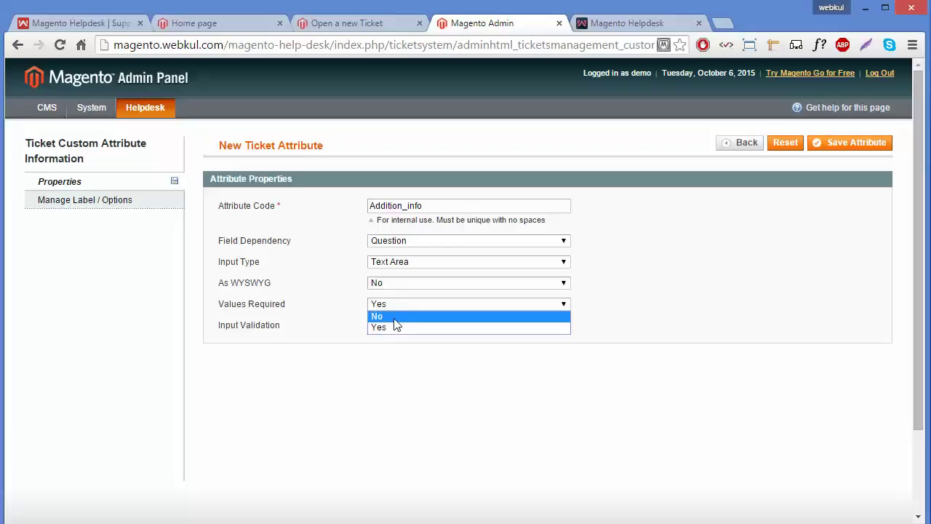
pyautogui.click(393, 318)
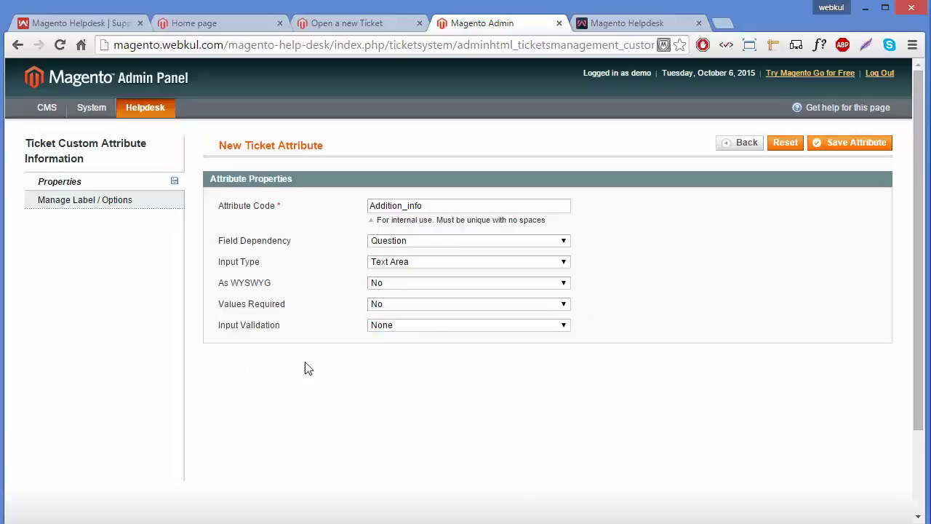
pyautogui.click(419, 327)
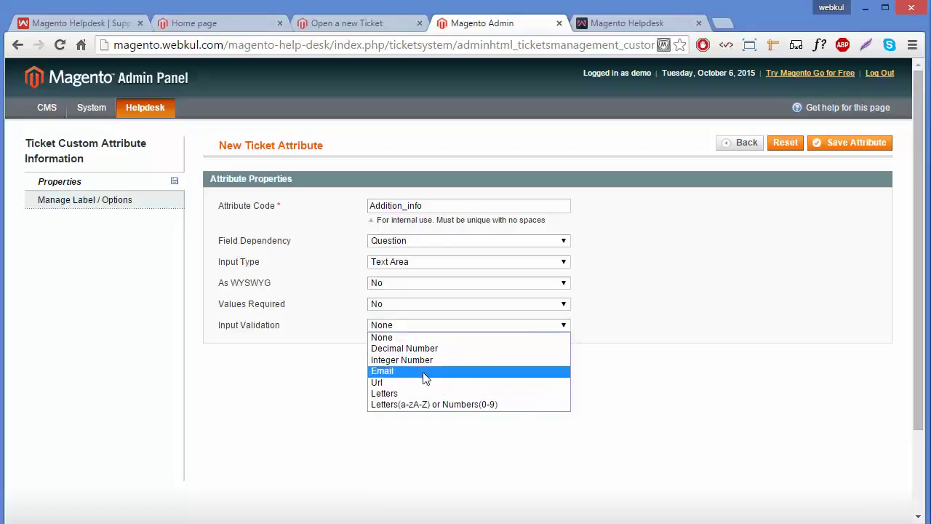
pyautogui.click(433, 325)
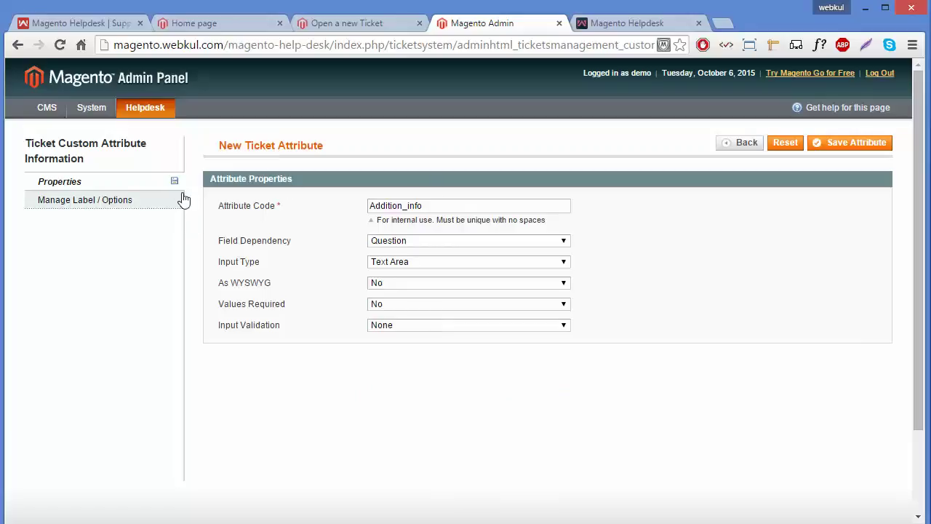
# Step: Give the attribute the admin title "additional info", fill in its Default Store View and RWD titles, and try to save it
pyautogui.click(127, 207)
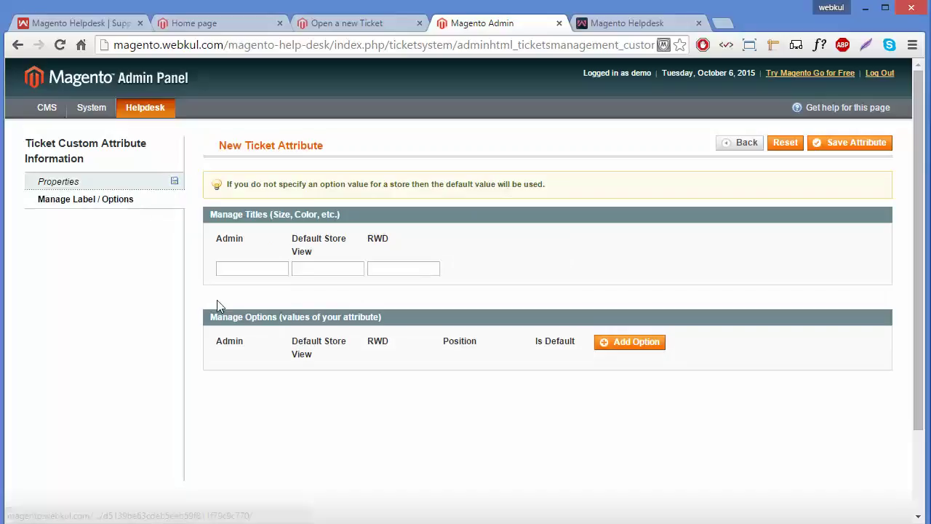
pyautogui.click(243, 267)
pyautogui.write('ad')
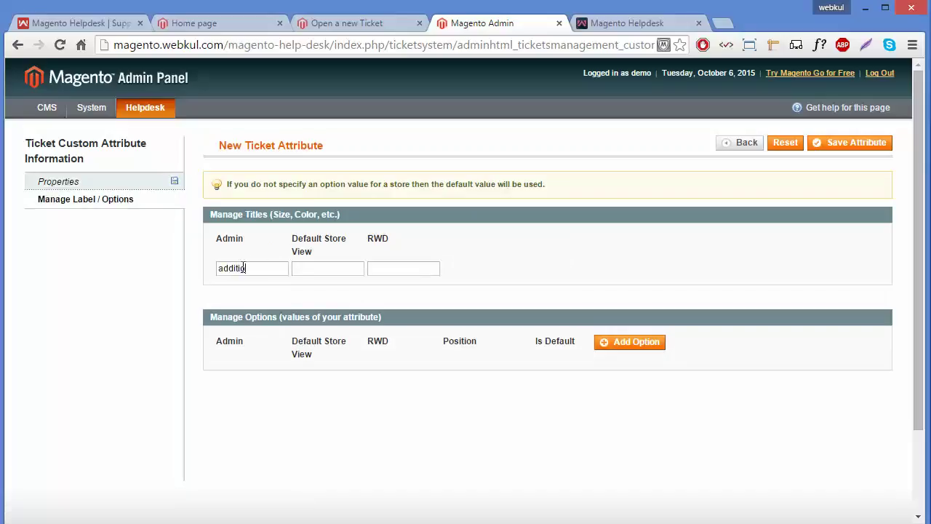
pyautogui.write('ditional info')
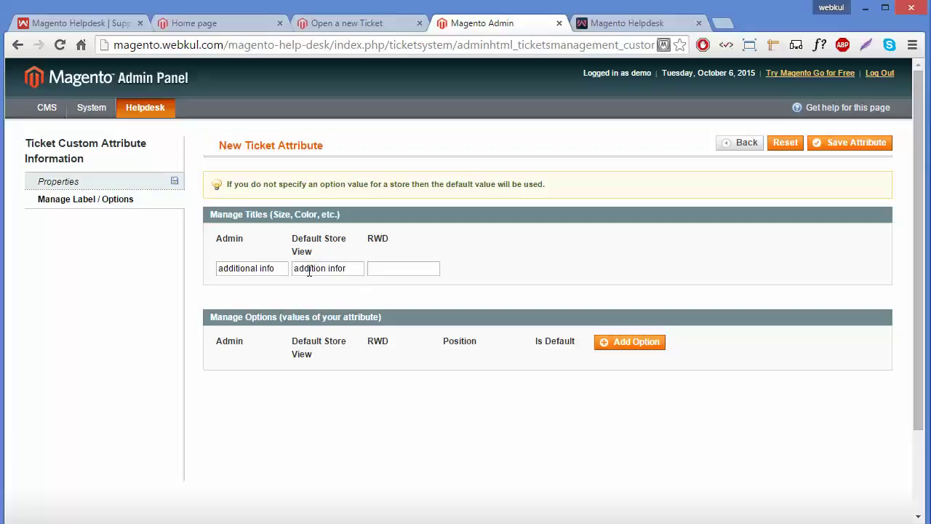
pyautogui.click(383, 264)
pyautogui.write('ad')
pyautogui.click(844, 144)
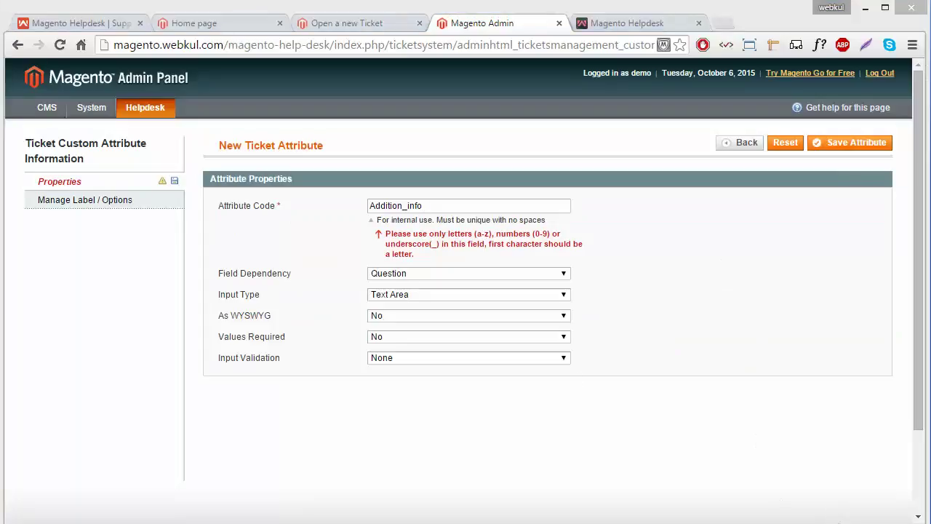
# Step: Correct the attribute code to addition_info with a lowercase first letter and save the attribute
pyautogui.click(372, 207)
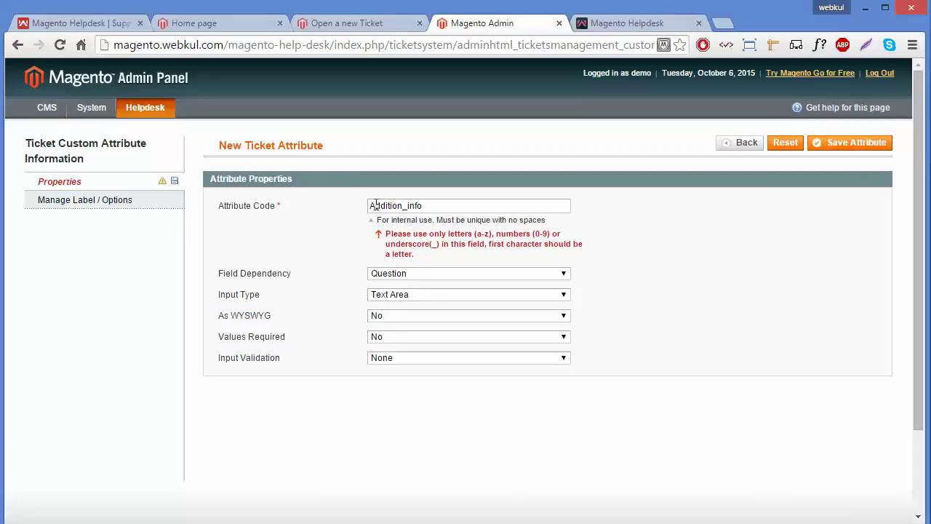
pyautogui.press('Delete')
pyautogui.write('a')
pyautogui.click(845, 146)
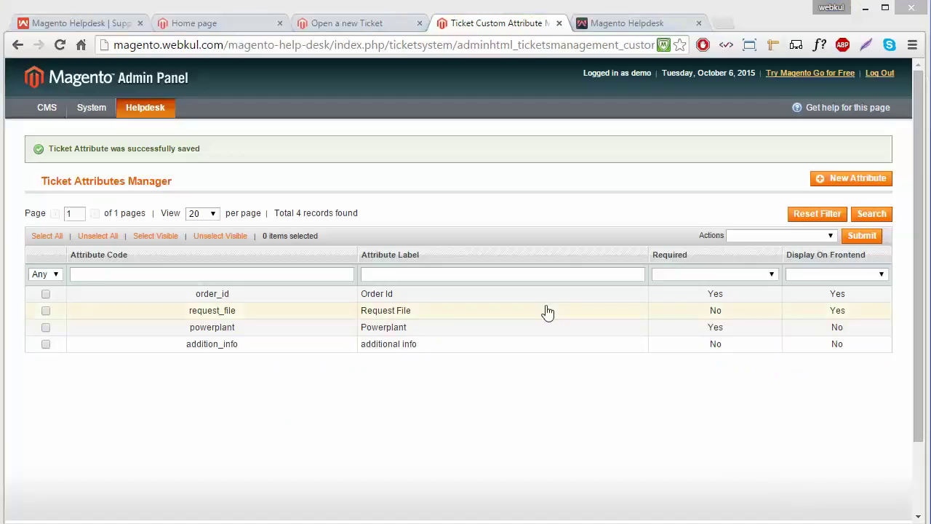
# Step: Reopen the storefront's new ticket form and choose the Question ticket type to check for the new attribute
pyautogui.click(347, 25)
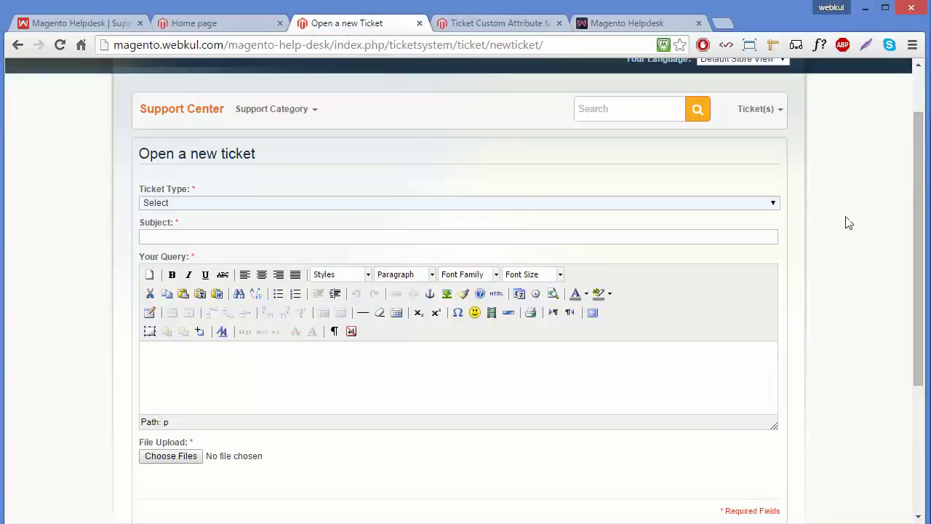
pyautogui.moveTo(918, 247); pyautogui.dragTo(916, 202)
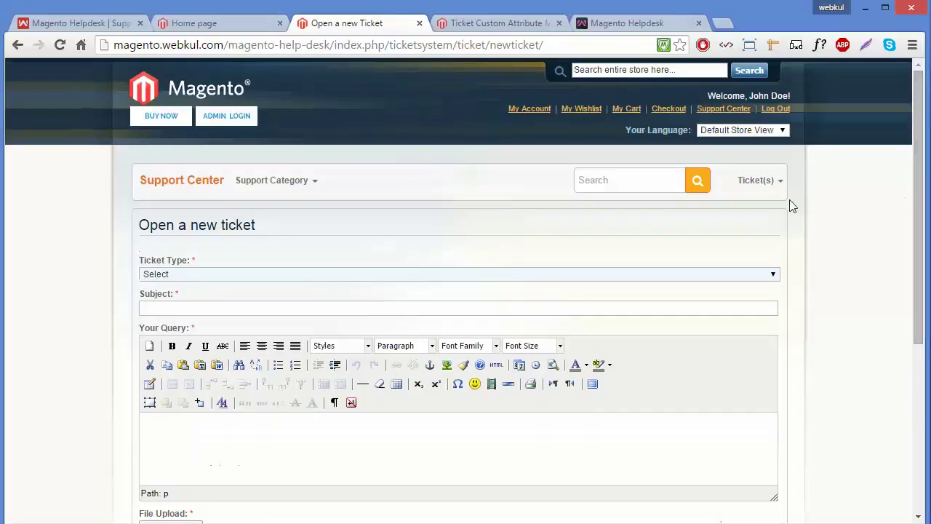
pyautogui.click(757, 181)
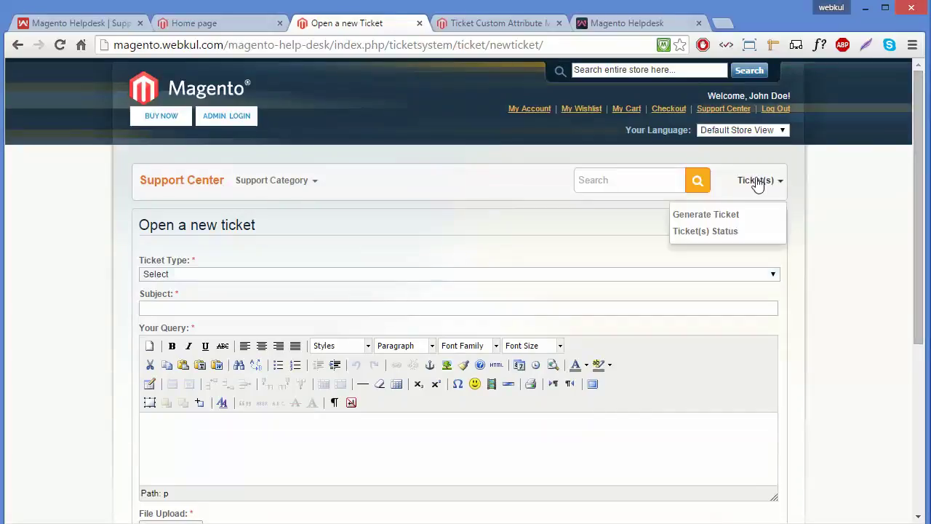
pyautogui.click(718, 216)
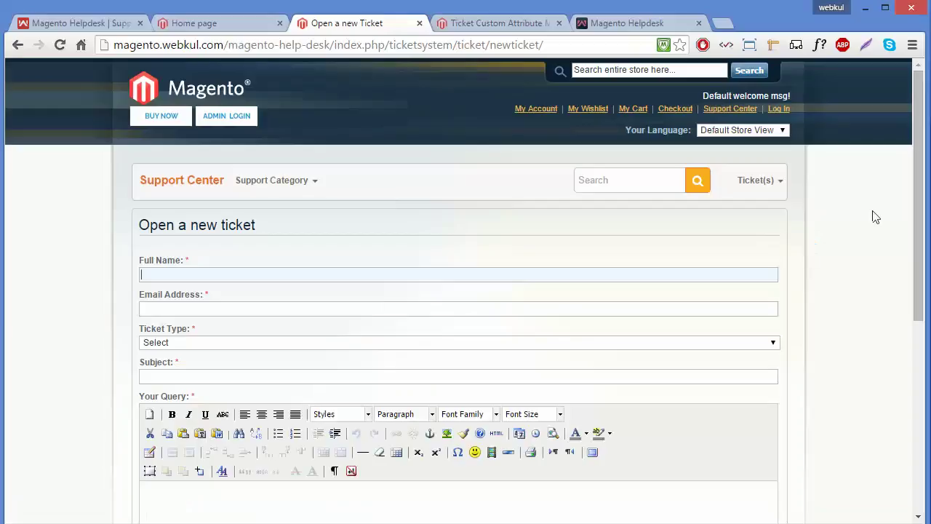
pyautogui.moveTo(918, 179); pyautogui.dragTo(910, 264)
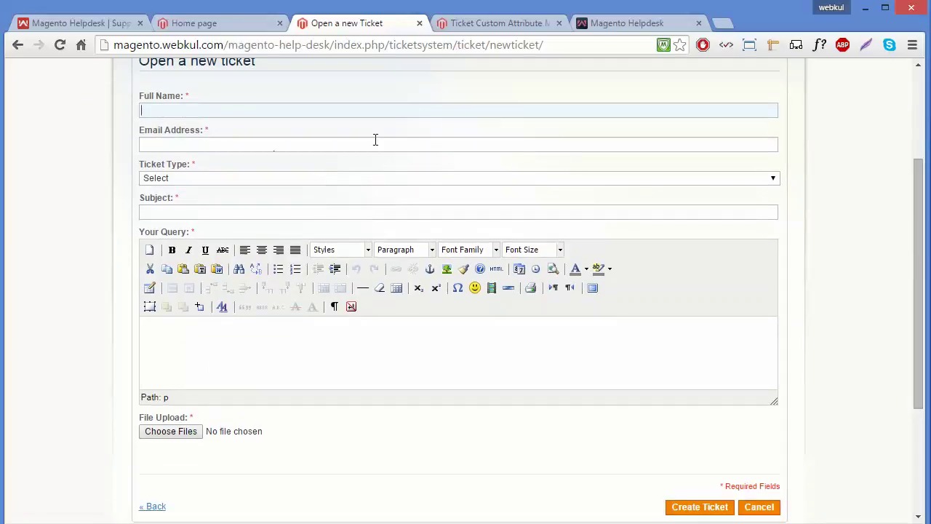
pyautogui.click(266, 105)
pyautogui.click(282, 179)
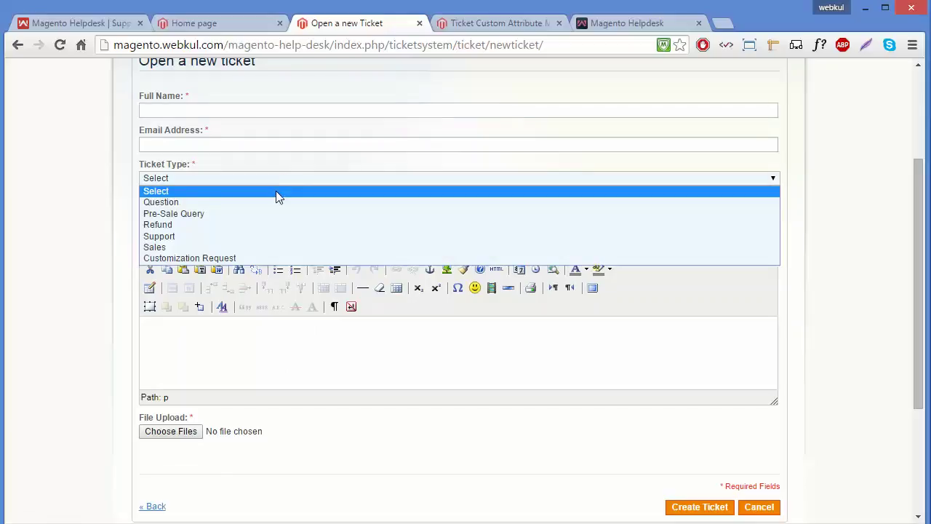
pyautogui.click(271, 205)
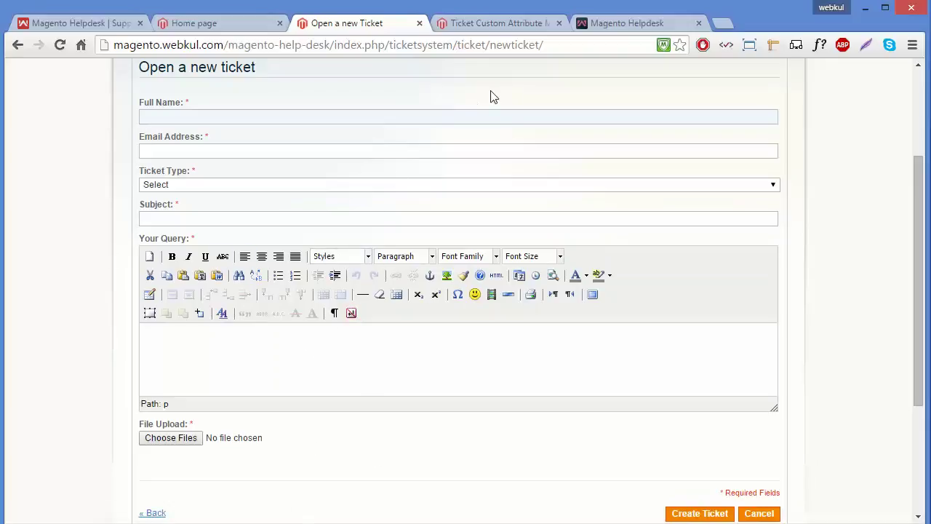
# Step: Return to the Ticket Attributes Manager and apply Show In Frontend to the selected addition_info attribute, confirming the action
pyautogui.click(493, 26)
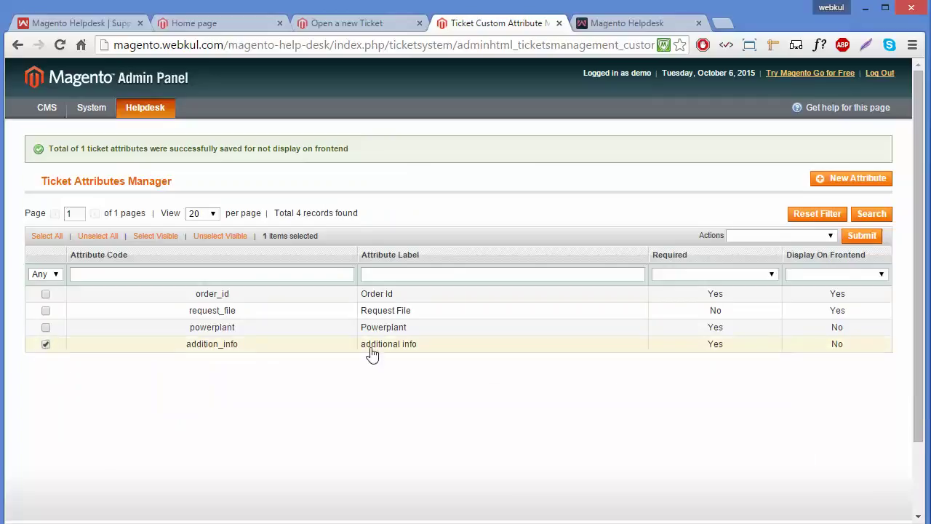
pyautogui.click(833, 237)
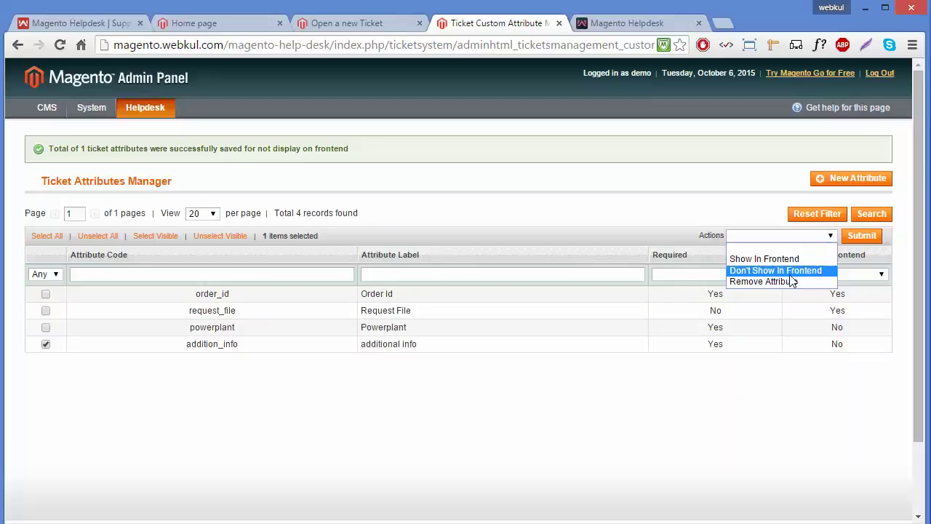
pyautogui.click(791, 262)
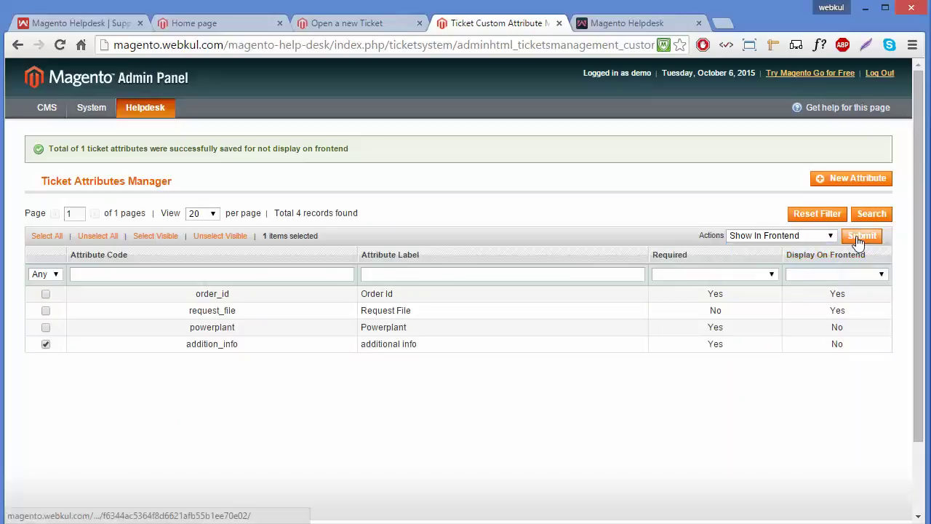
pyautogui.click(858, 237)
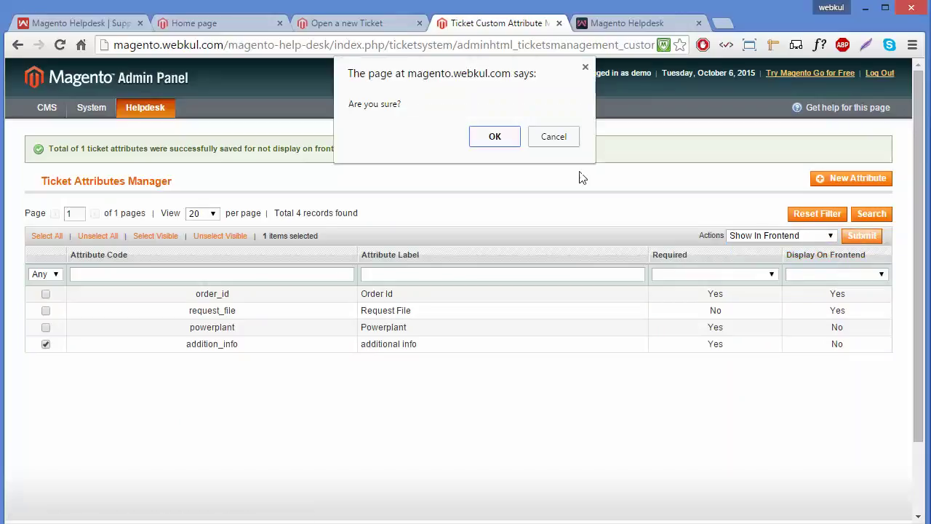
pyautogui.click(495, 139)
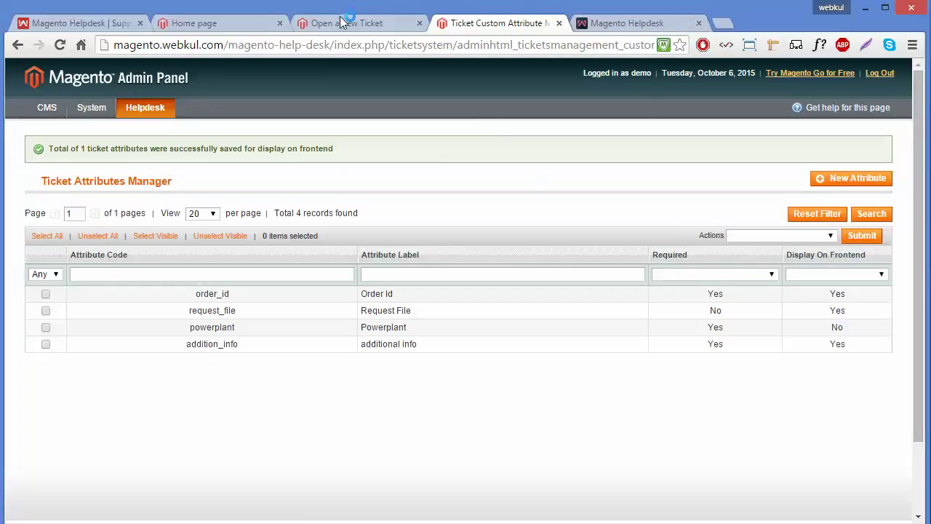
# Step: Reload the storefront's new ticket form and choose the Question ticket type to check the additional info field
pyautogui.click(342, 23)
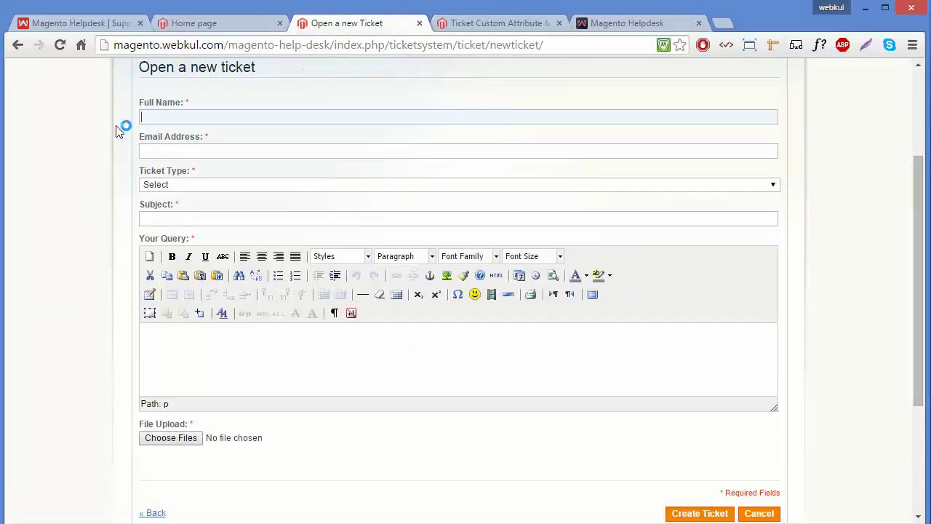
pyautogui.click(60, 45)
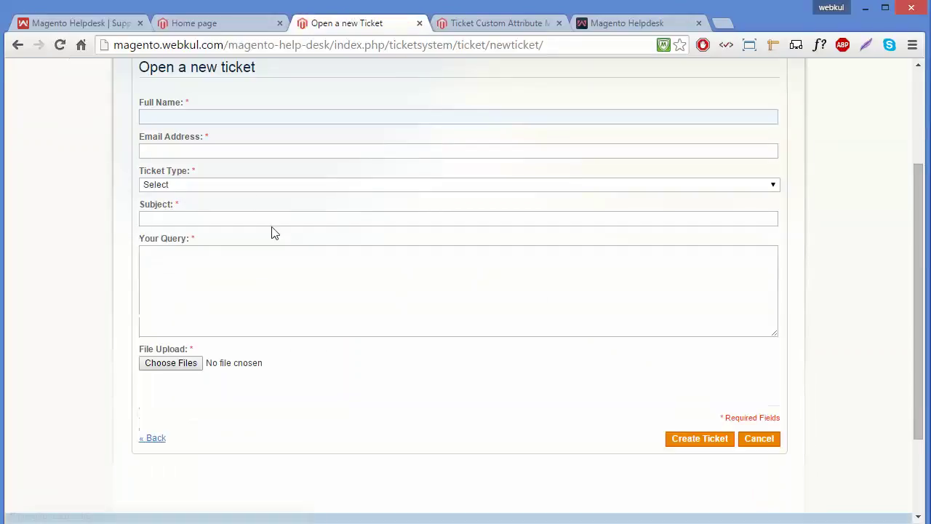
pyautogui.click(211, 185)
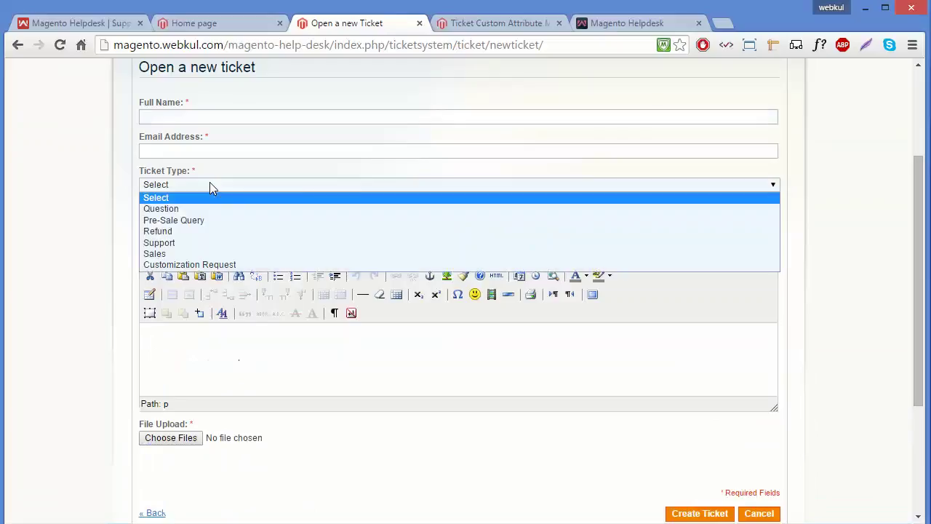
pyautogui.click(209, 211)
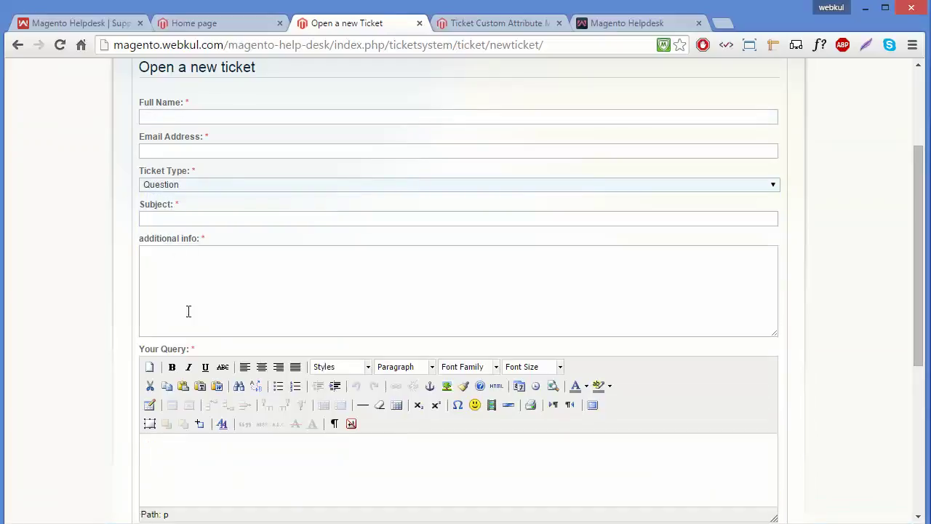
# Step: Try out the additional info field with sample text, delete the text, and return to the Ticket Attributes Manager
pyautogui.click(175, 267)
pyautogui.write('bzldbvkjzbxcvzxcmvbzxbn')
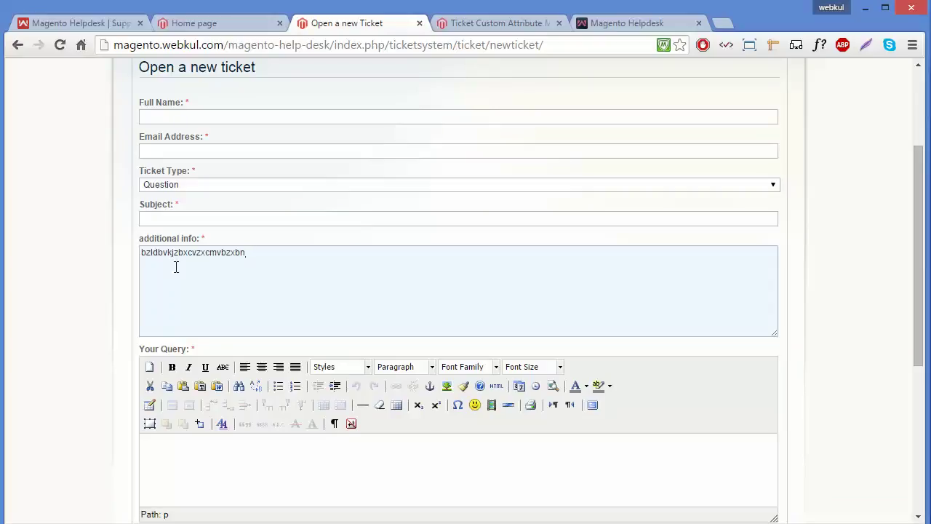
pyautogui.press('BackSpace')
pyautogui.press('BackSpace')
pyautogui.press('BackSpace')
pyautogui.press('BackSpace')
pyautogui.press('BackSpace')
pyautogui.press('BackSpace')
pyautogui.press('BackSpace')
pyautogui.press('BackSpace')
pyautogui.press('BackSpace')
pyautogui.press('BackSpace')
pyautogui.press('BackSpace')
pyautogui.press('BackSpace')
pyautogui.press('BackSpace')
pyautogui.press('BackSpace')
pyautogui.press('BackSpace')
pyautogui.press('BackSpace')
pyautogui.press('BackSpace')
pyautogui.press('BackSpace')
pyautogui.press('BackSpace')
pyautogui.press('BackSpace')
pyautogui.click(468, 23)
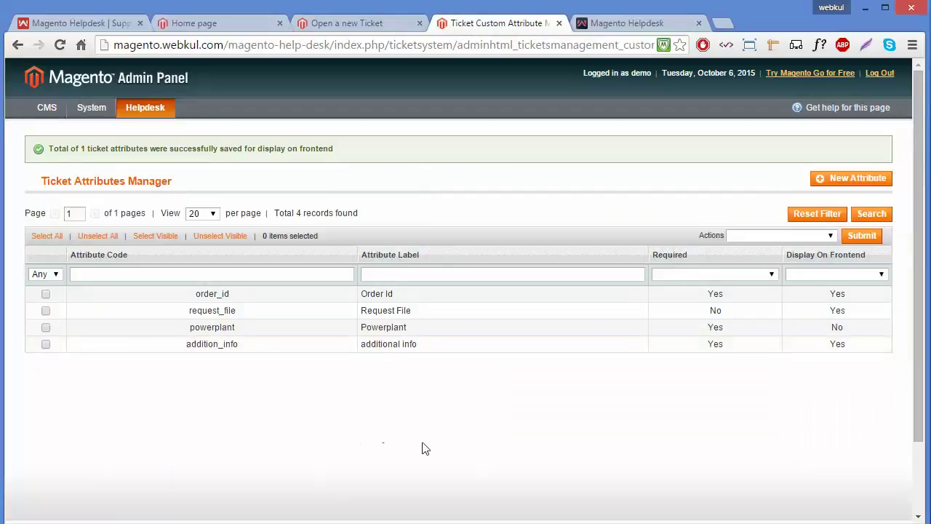